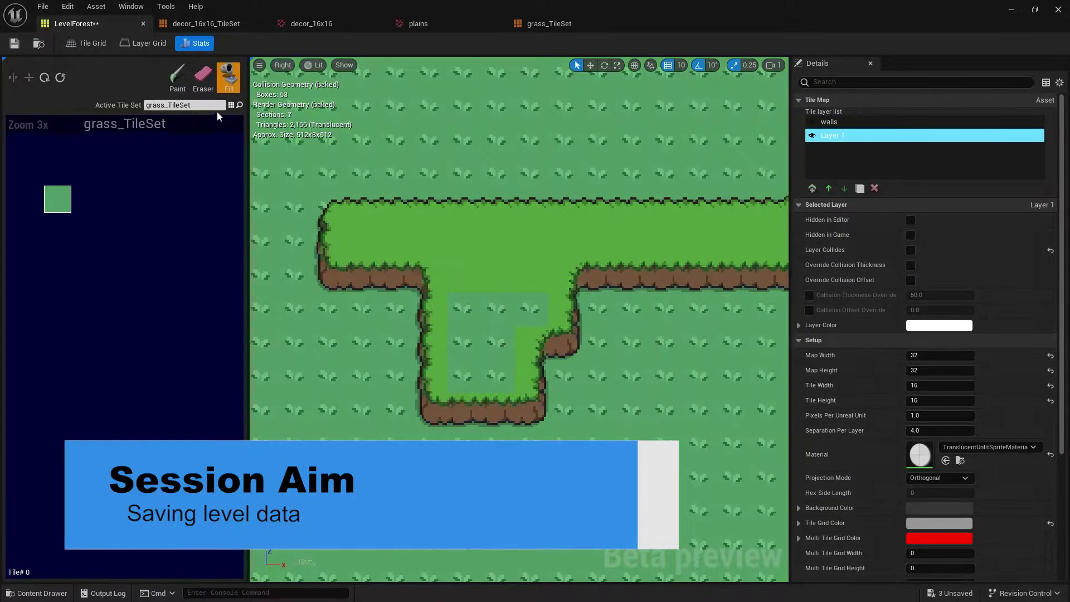
# - Browse the Content Drawer to the TopDown2D Tilesets Textures folder
pyautogui.click(184, 105)
pyautogui.scroll(-5, 465, 420)
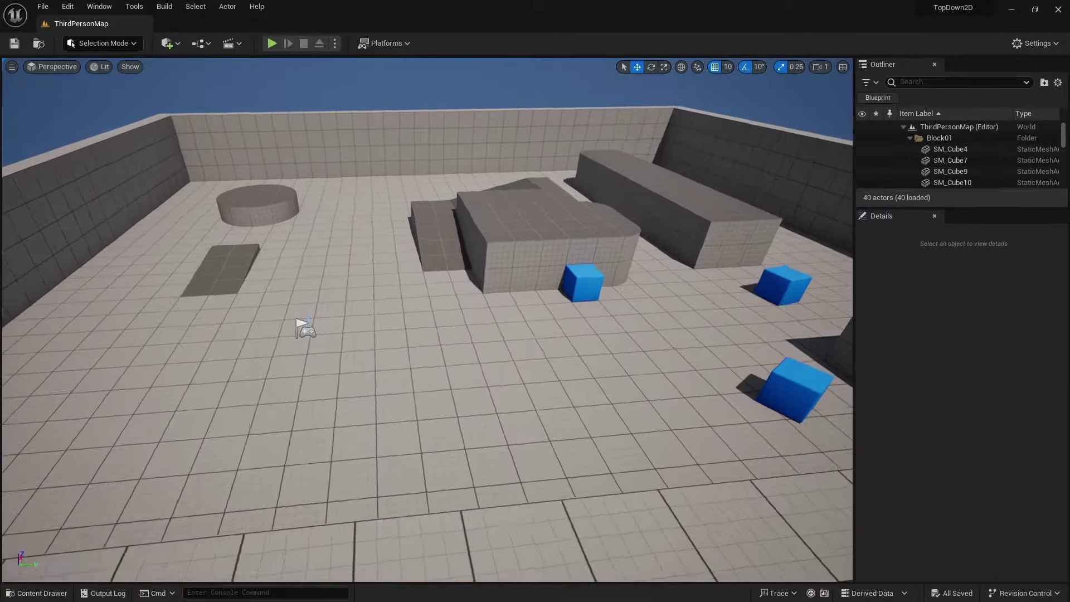
pyautogui.moveTo(301, 327); pyautogui.dragTo(301, 327, button='right')
pyautogui.moveTo(476, 287); pyautogui.dragTo(476, 287, button='right')
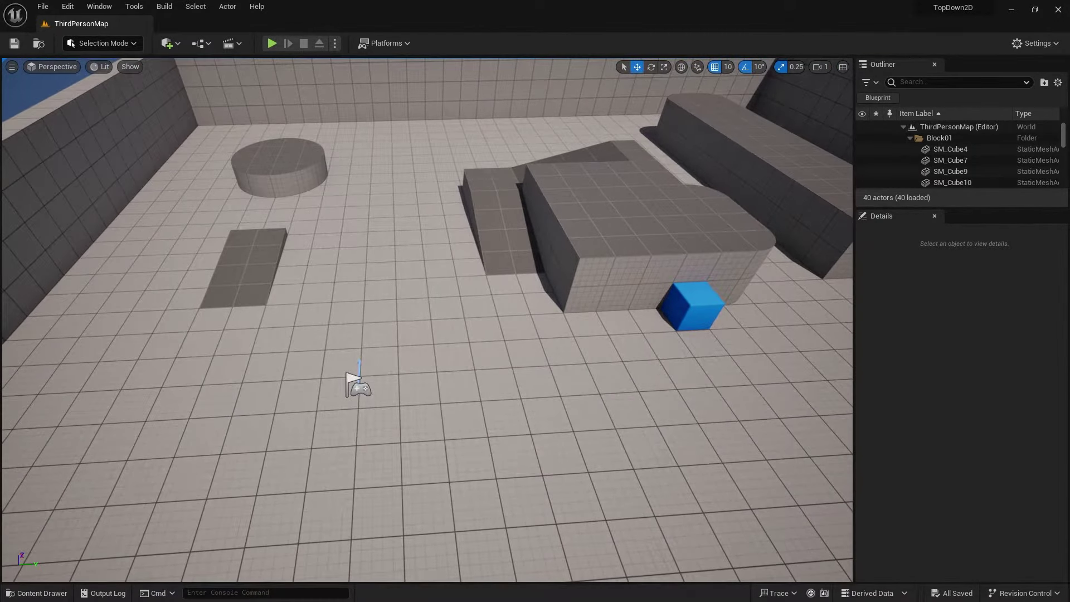
pyautogui.click(37, 592)
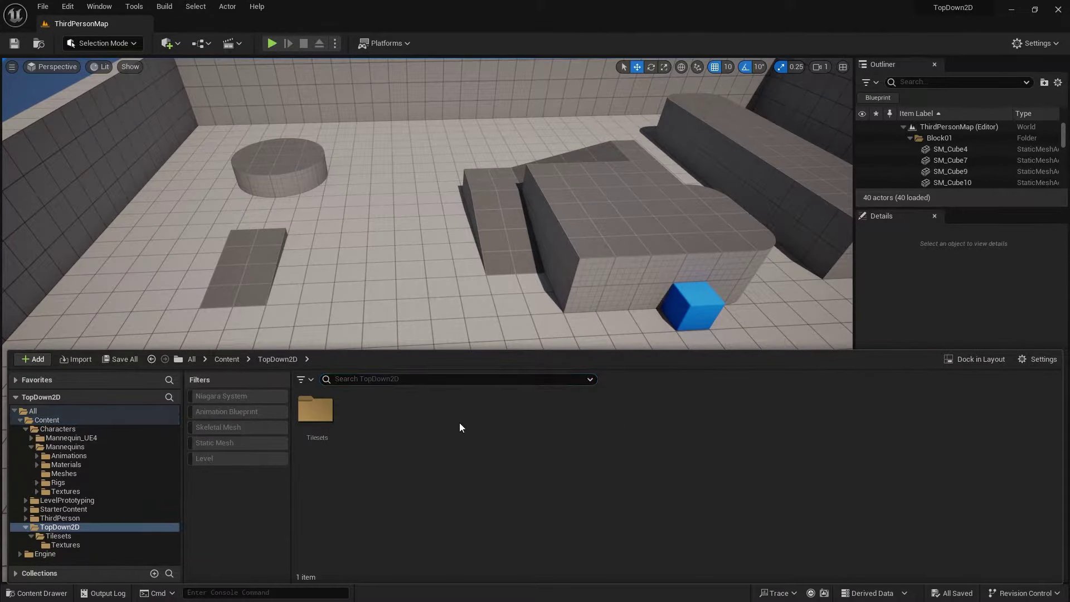
pyautogui.doubleClick(316, 410)
pyautogui.doubleClick(315, 409)
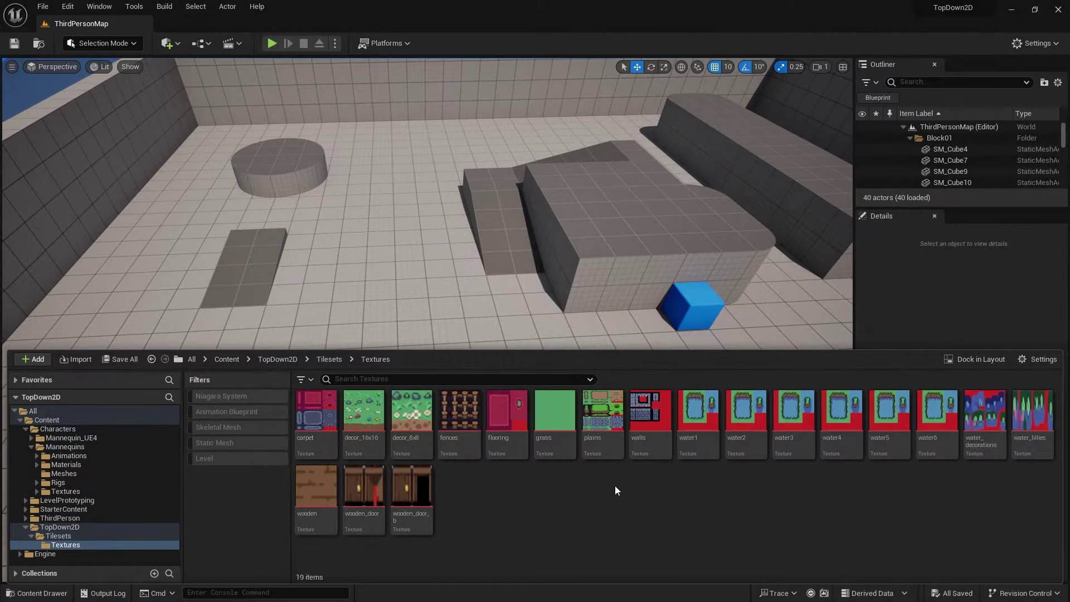
# - Inspect the plains tile sheet texture, then go back to the Textures folder
pyautogui.doubleClick(603, 421)
pyautogui.scroll(8, 254, 268)
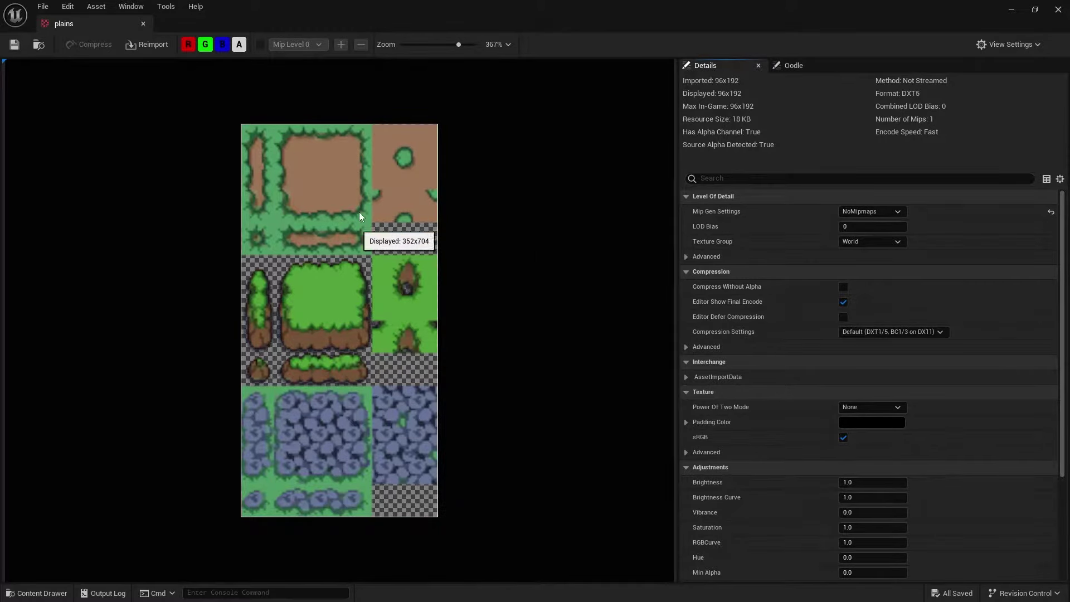
pyautogui.click(1058, 10)
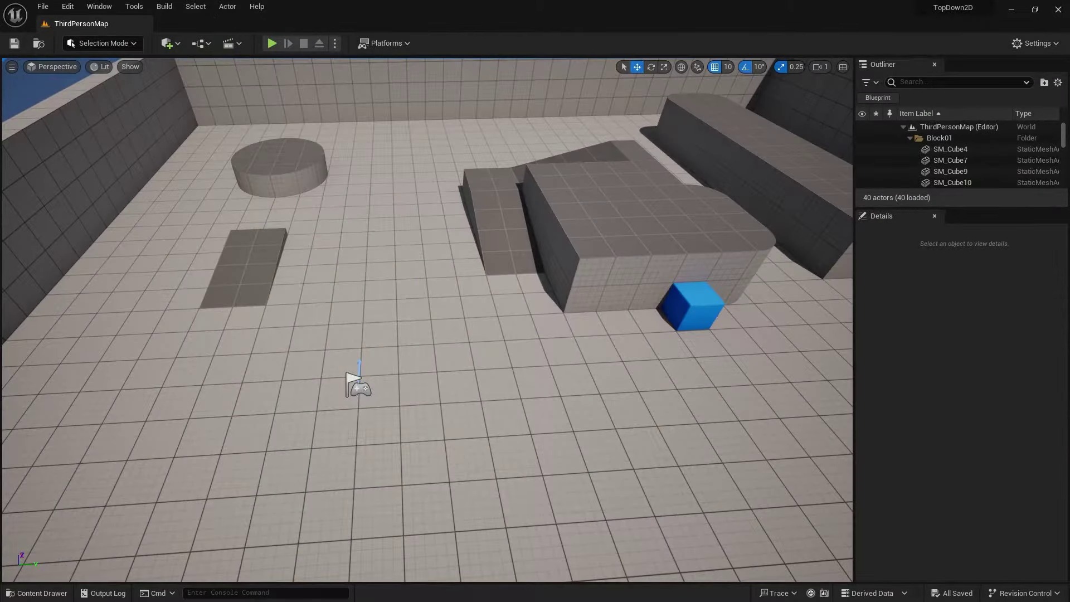
pyautogui.click(37, 593)
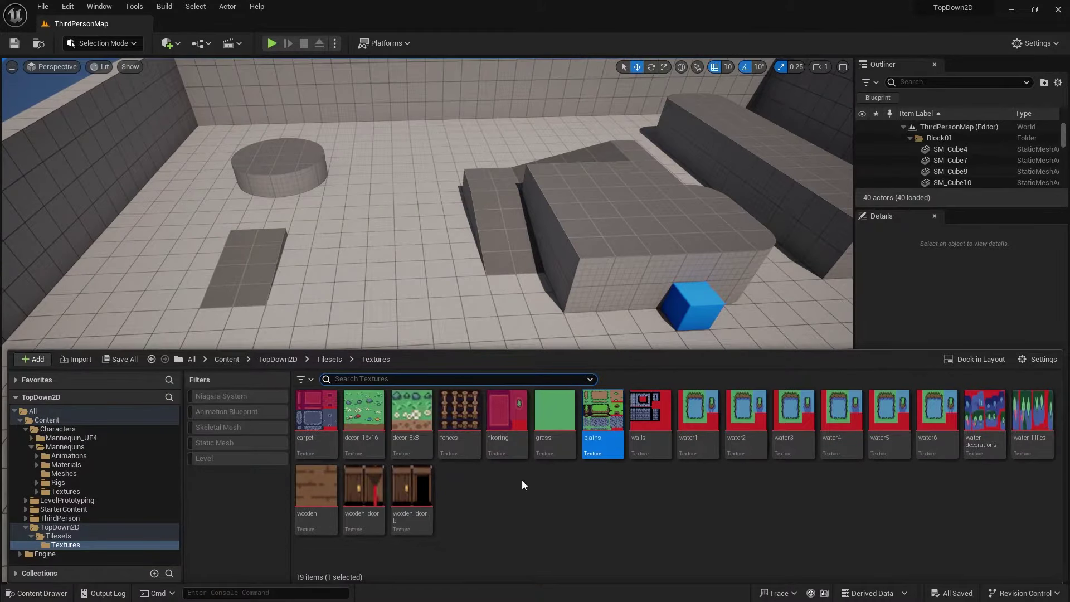
pyautogui.click(327, 361)
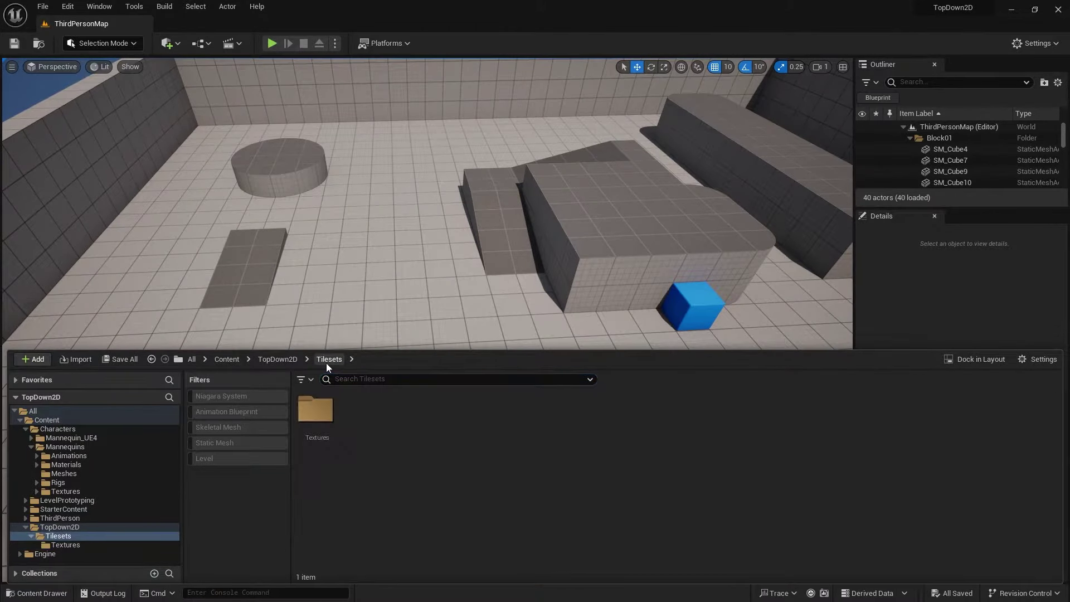
pyautogui.doubleClick(331, 407)
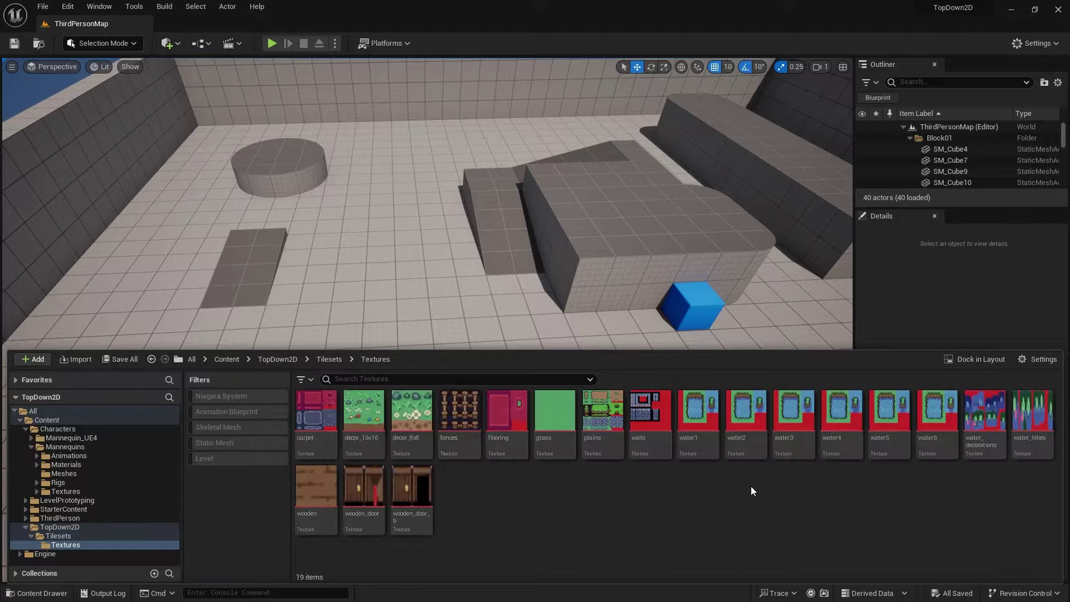
# - Create plains_TileSet from the plains texture via Sprite Actions > Create Tile Set
pyautogui.rightClick(601, 411)
pyautogui.moveTo(653, 104)
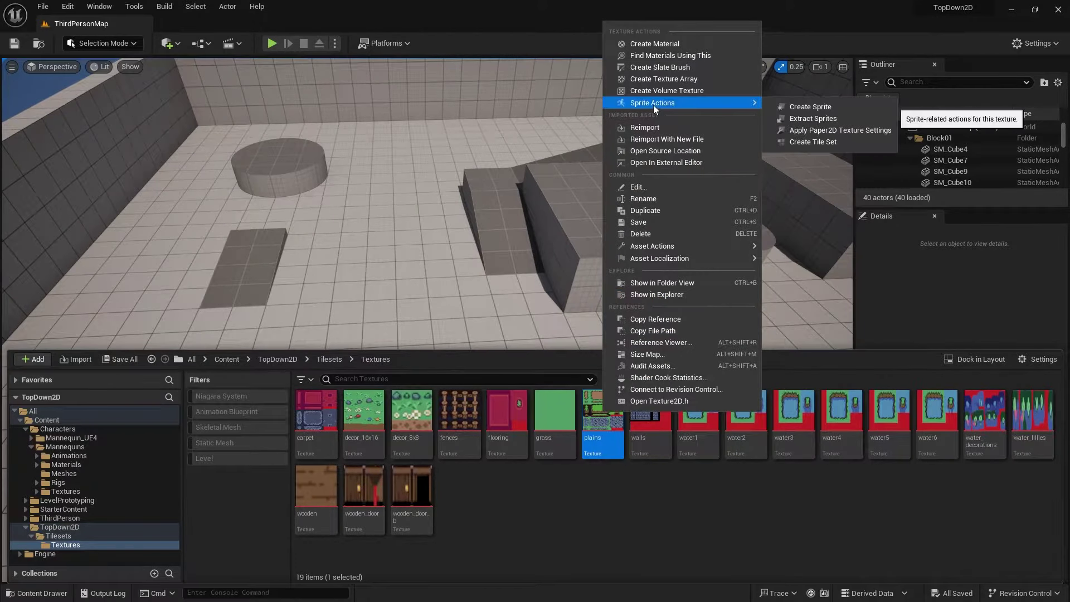
pyautogui.click(815, 142)
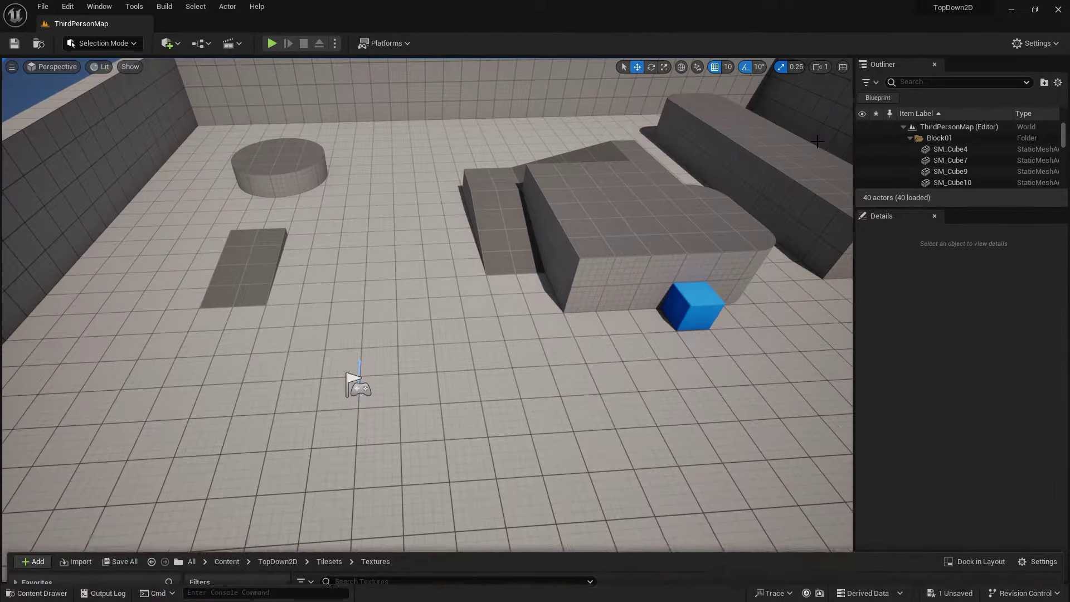
# - Move plains_TileSet into the Tilesets folder and open it
pyautogui.click(36, 593)
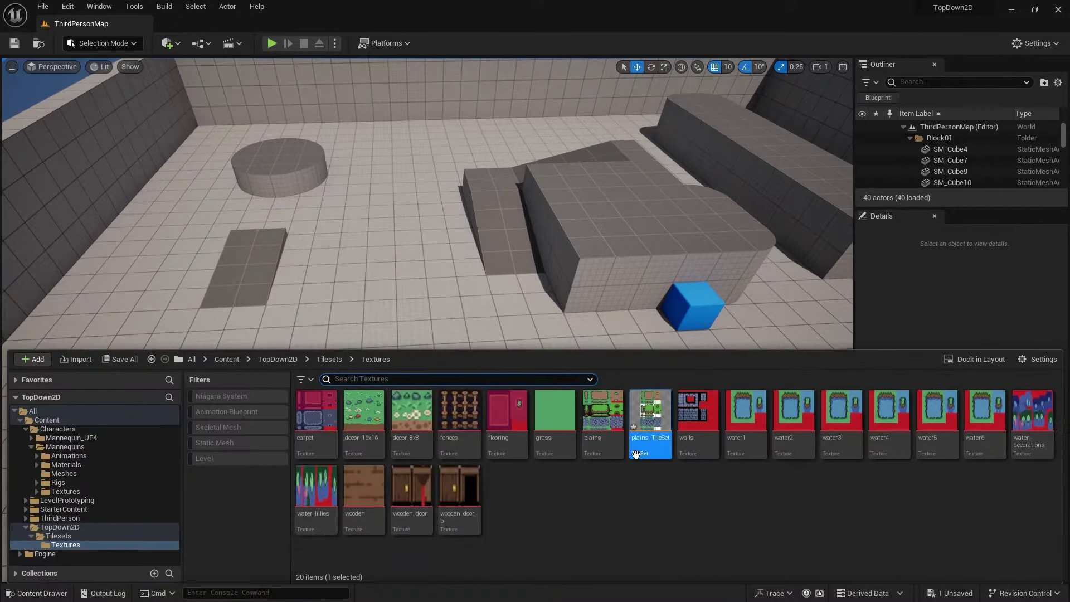
pyautogui.moveTo(647, 443); pyautogui.dragTo(49, 536)
pyautogui.click(83, 560)
pyautogui.click(55, 536)
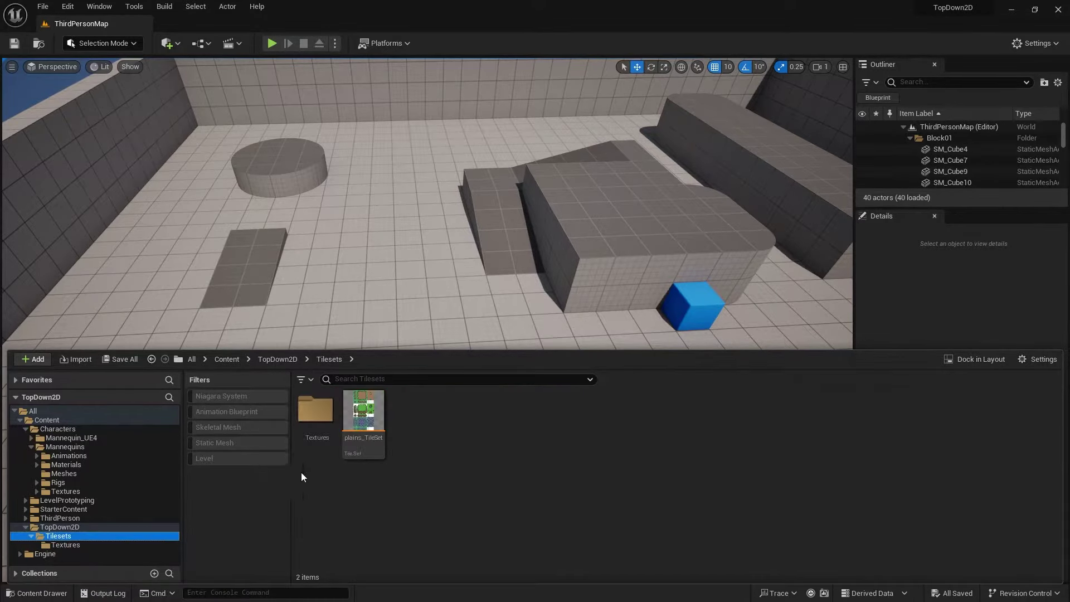
pyautogui.doubleClick(376, 440)
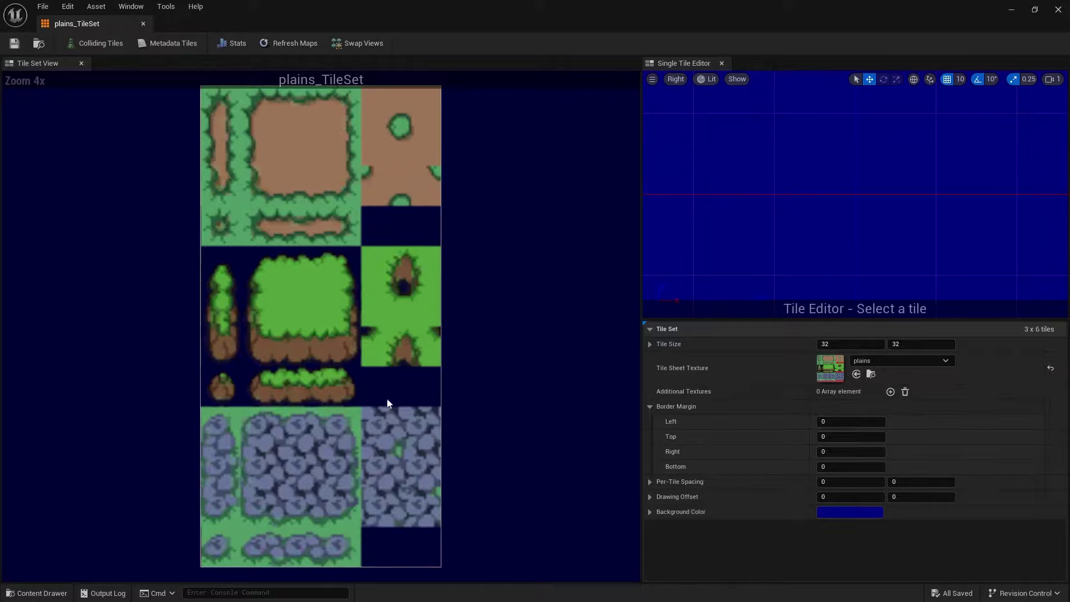
# - Examine the 32×32 tiles #4 and #0 in the Tile Set View
pyautogui.click(282, 171)
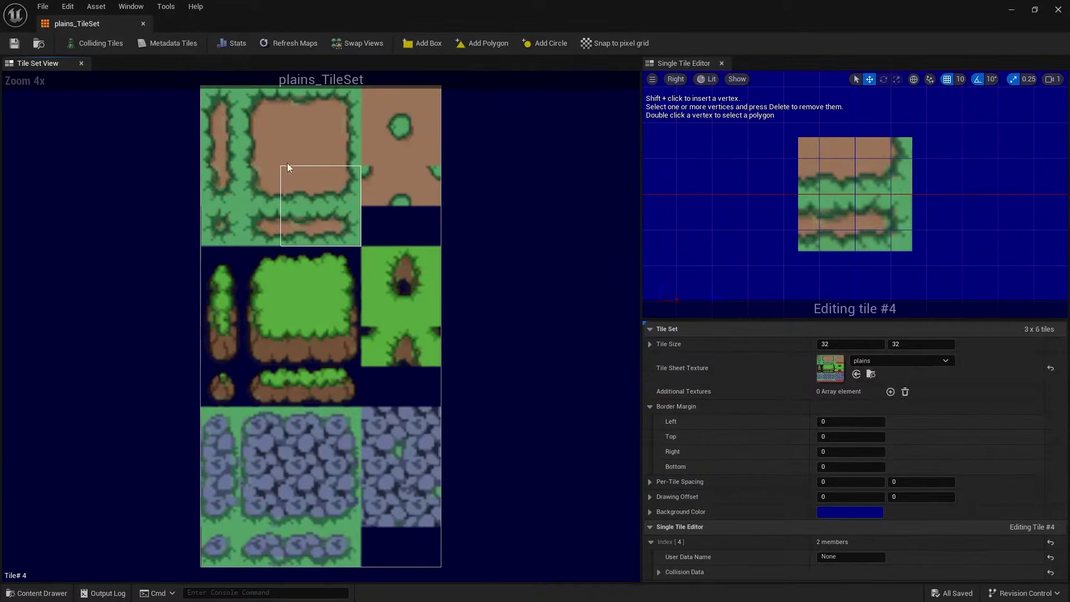
pyautogui.click(226, 122)
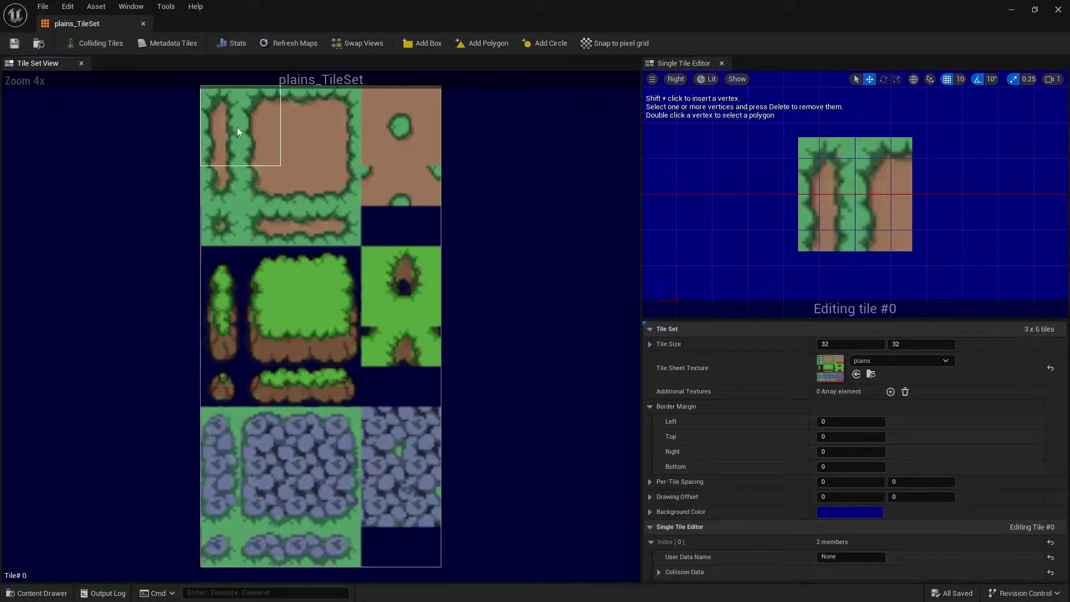
# - Set Tile Size X and Y to 16, check tiles #2 and #19, then collapse Border Margin
pyautogui.click(826, 344)
pyautogui.write('16')
pyautogui.press('Tab')
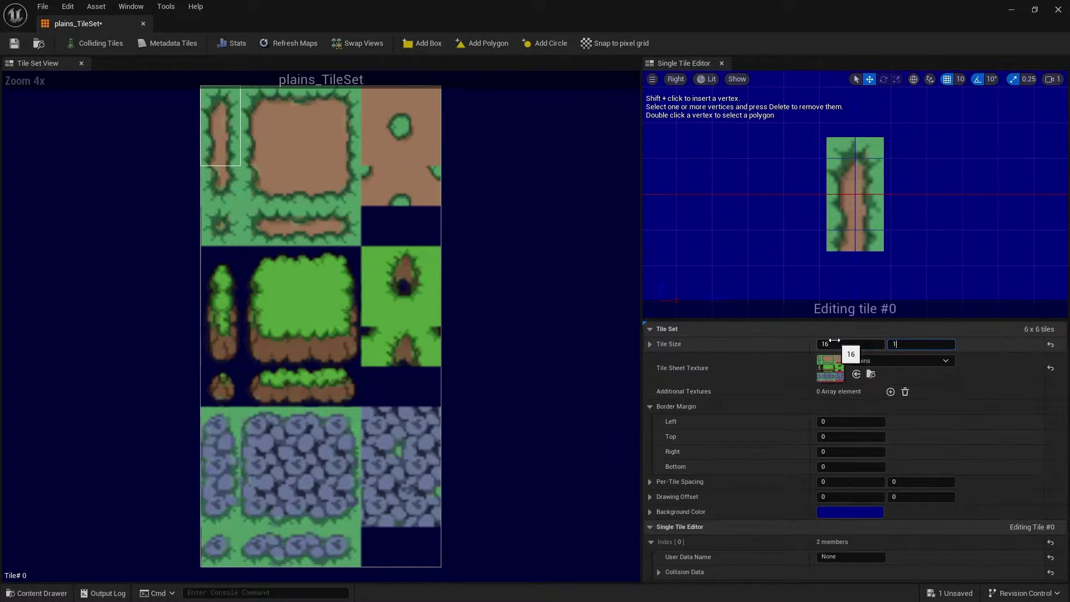
pyautogui.write('16')
pyautogui.press('Return')
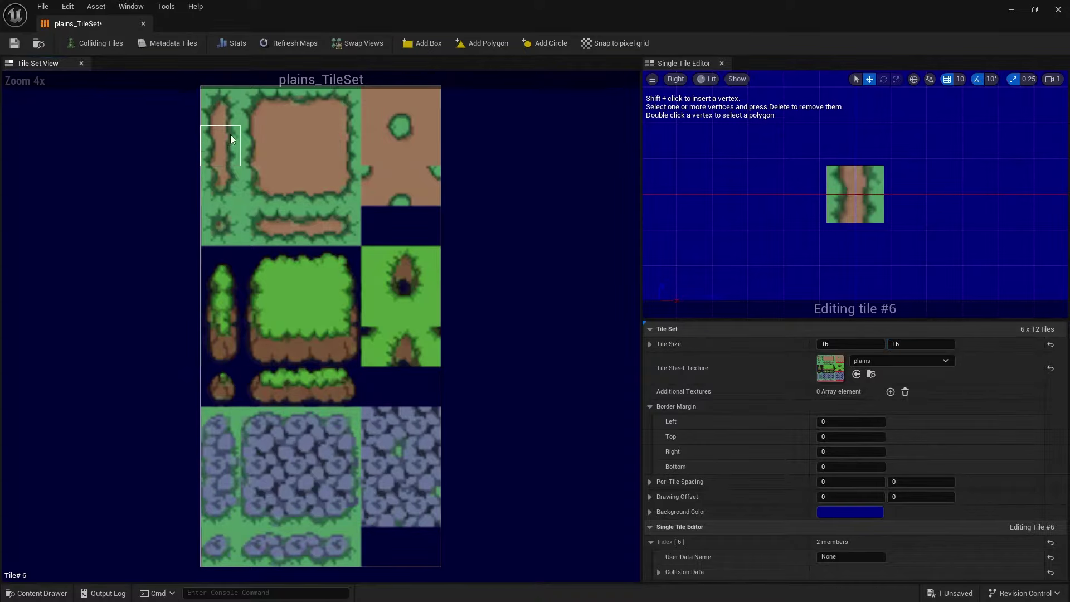
pyautogui.click(300, 119)
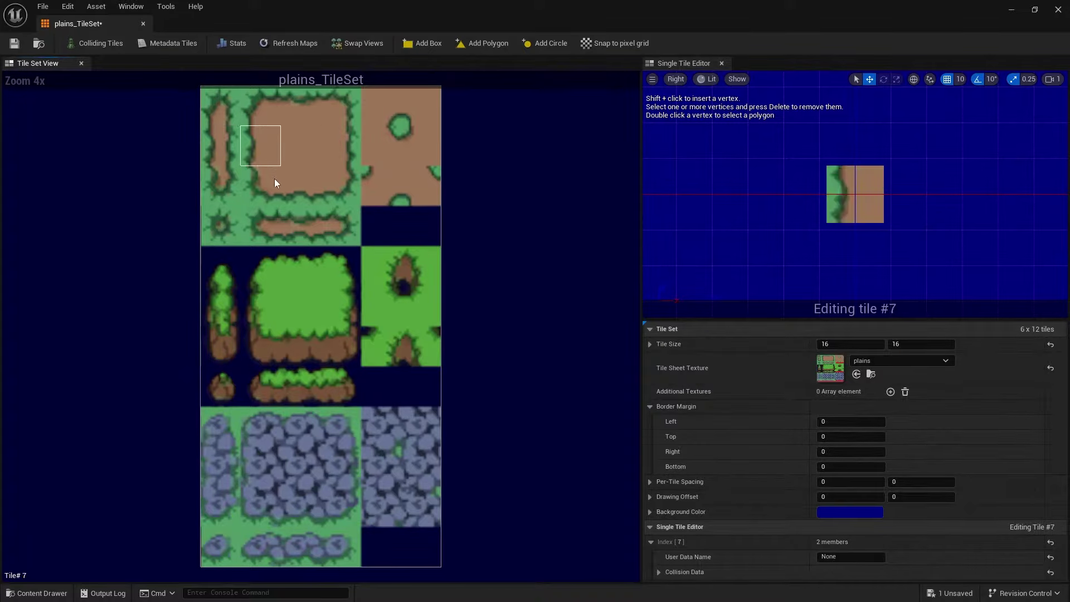
pyautogui.moveTo(249, 202)
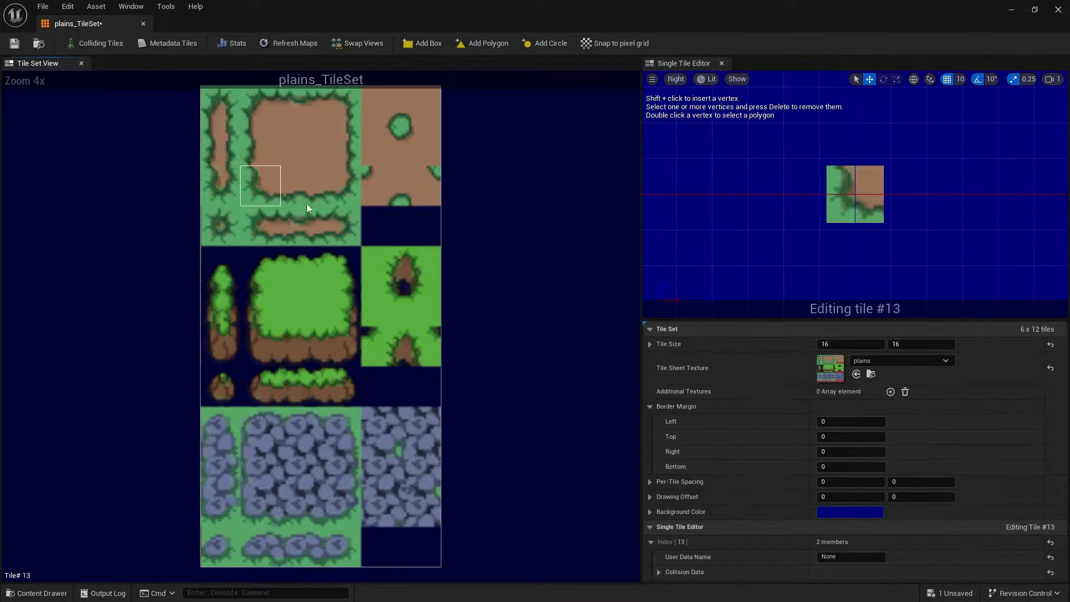
pyautogui.click(260, 226)
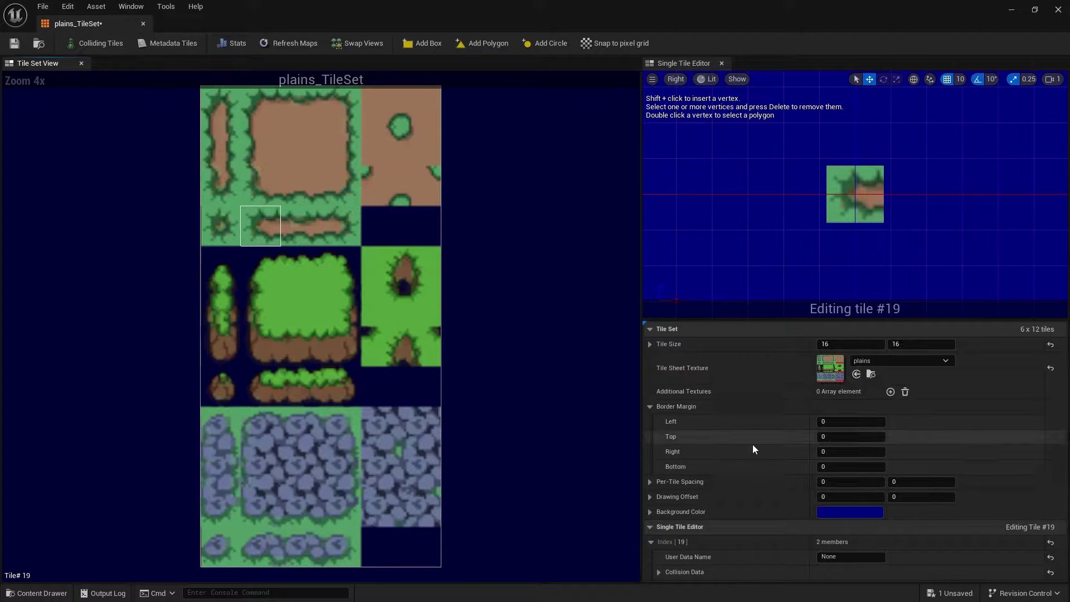
pyautogui.click(648, 406)
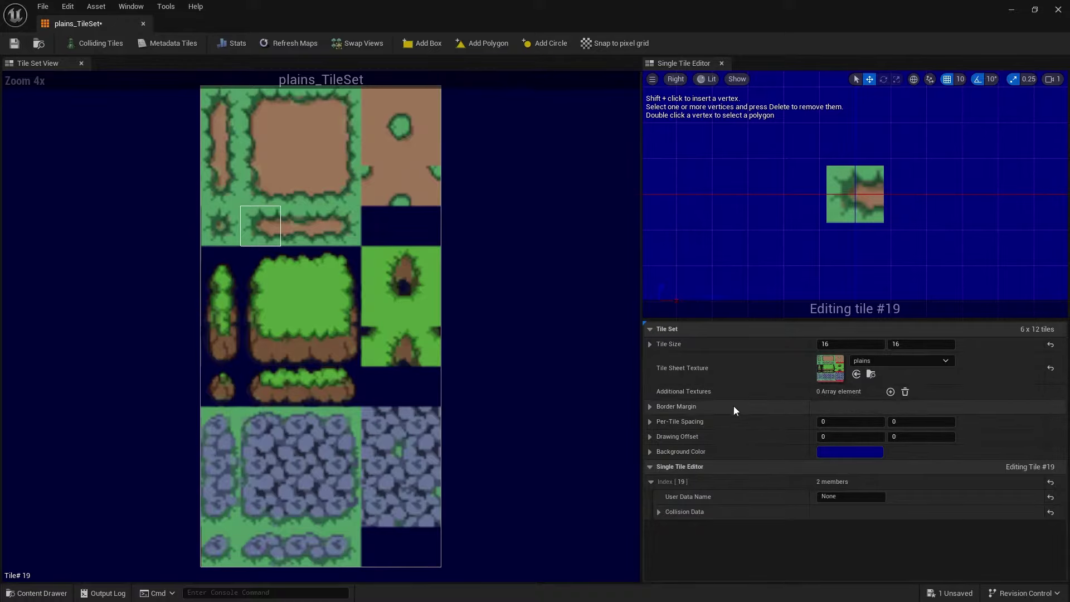
# - Try Per-Tile Spacing X values of 1 and 10, then reset it to 0
pyautogui.click(824, 421)
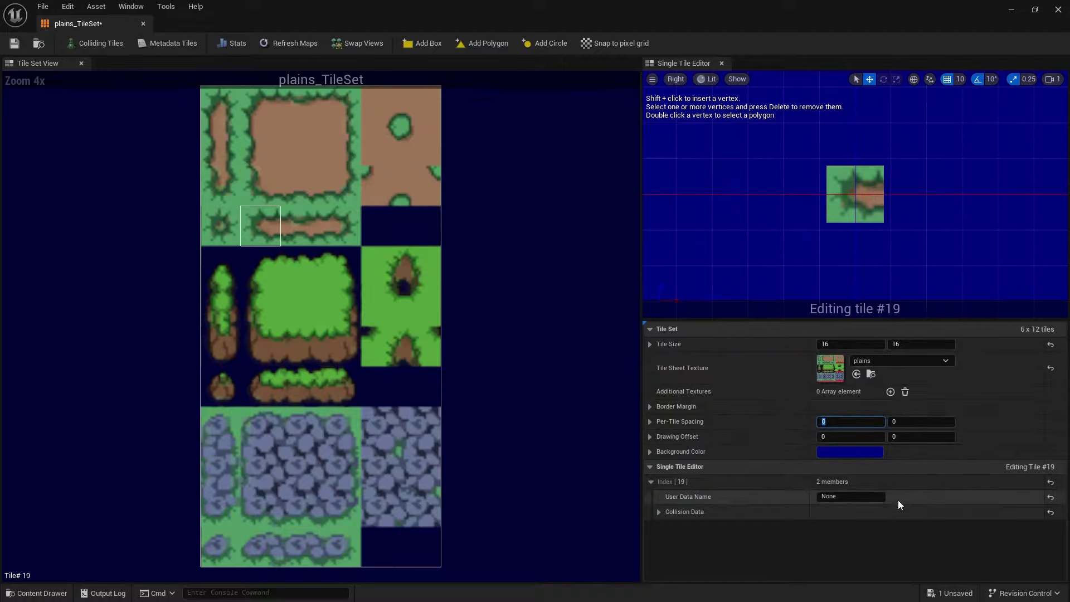
pyautogui.write('1')
pyautogui.press('Return')
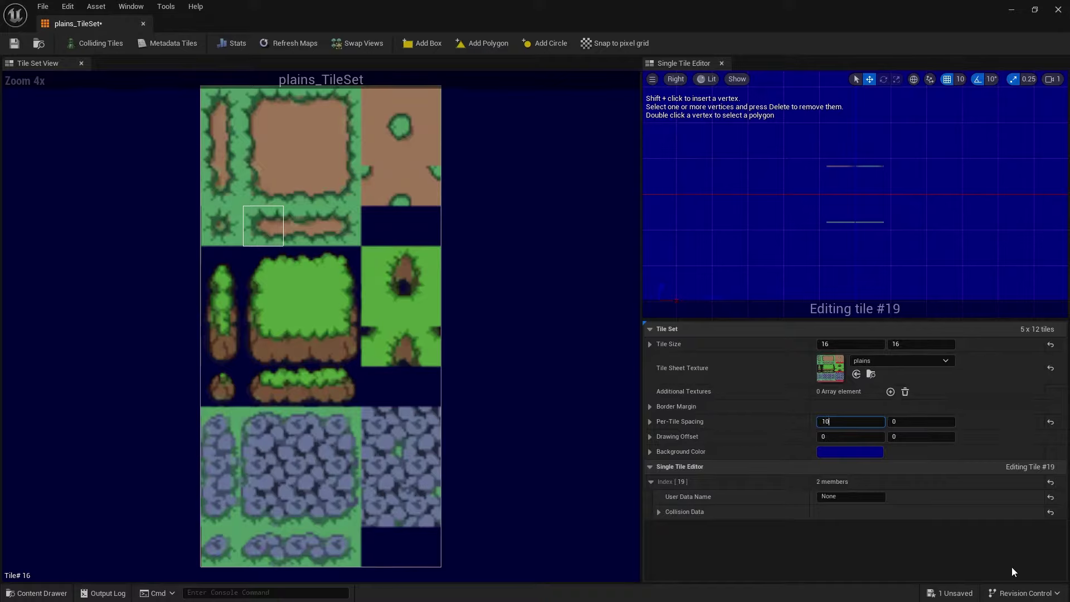
pyautogui.press('Return')
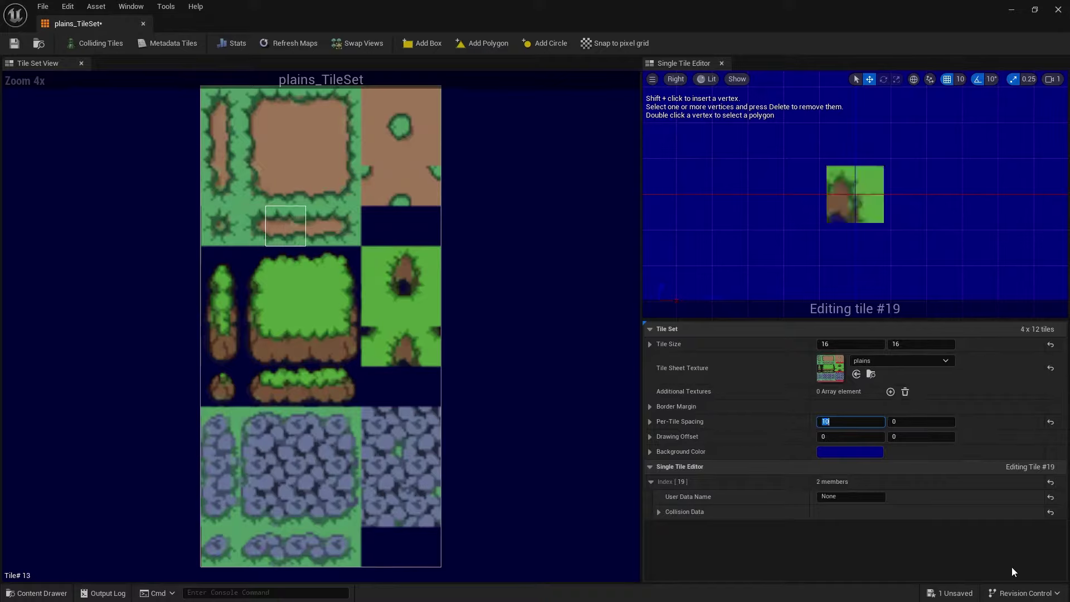
pyautogui.click(1049, 422)
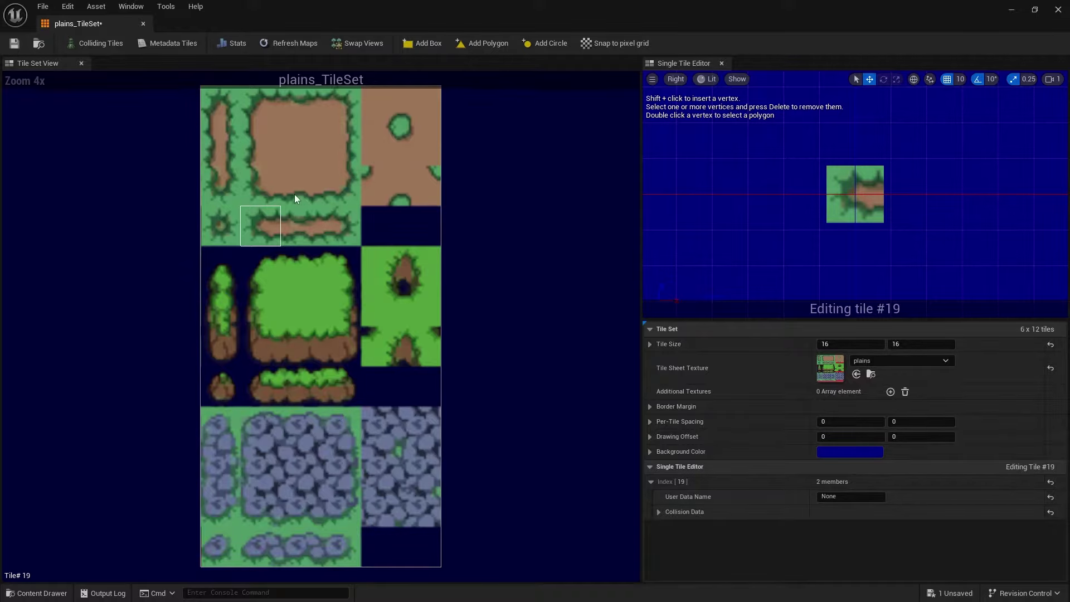
# - Recentre the tile sheet view and open the plains source texture
pyautogui.scroll(6, 280, 218)
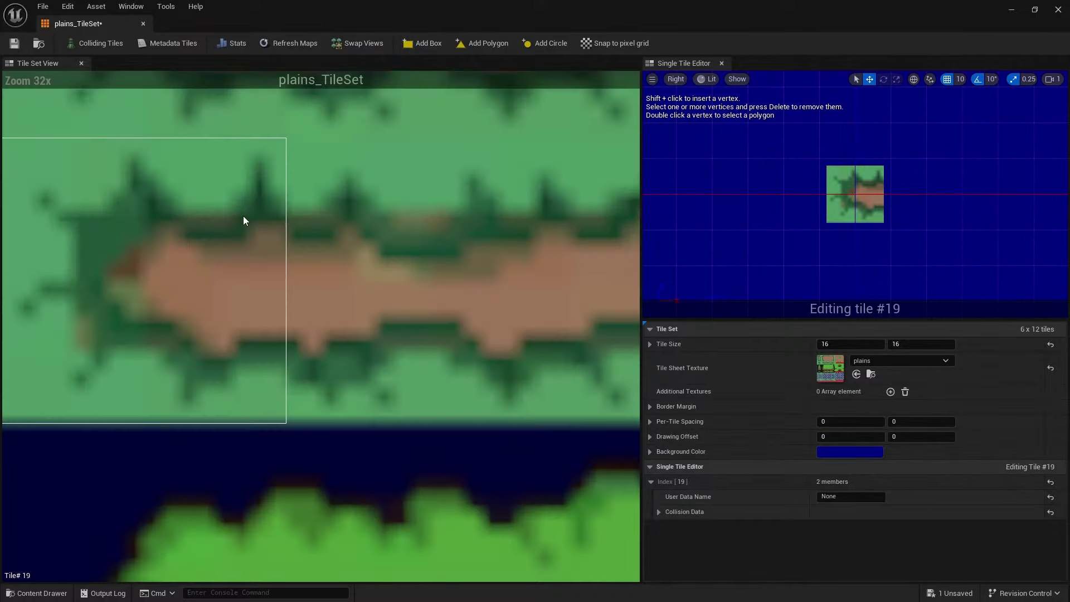
pyautogui.scroll(-7, 143, 285)
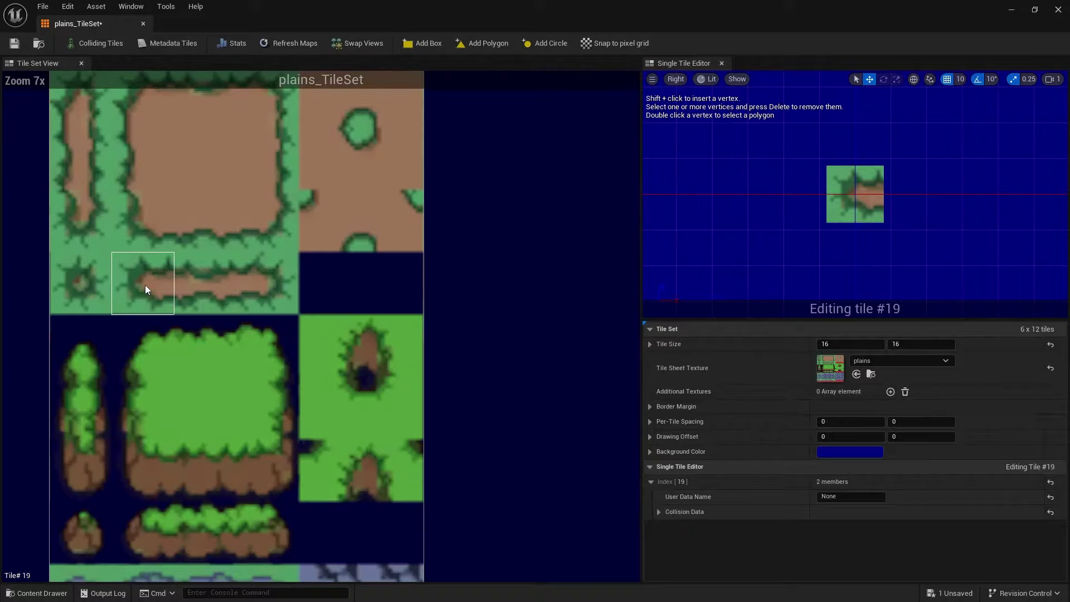
pyautogui.moveTo(299, 360); pyautogui.dragTo(410, 252, button='right')
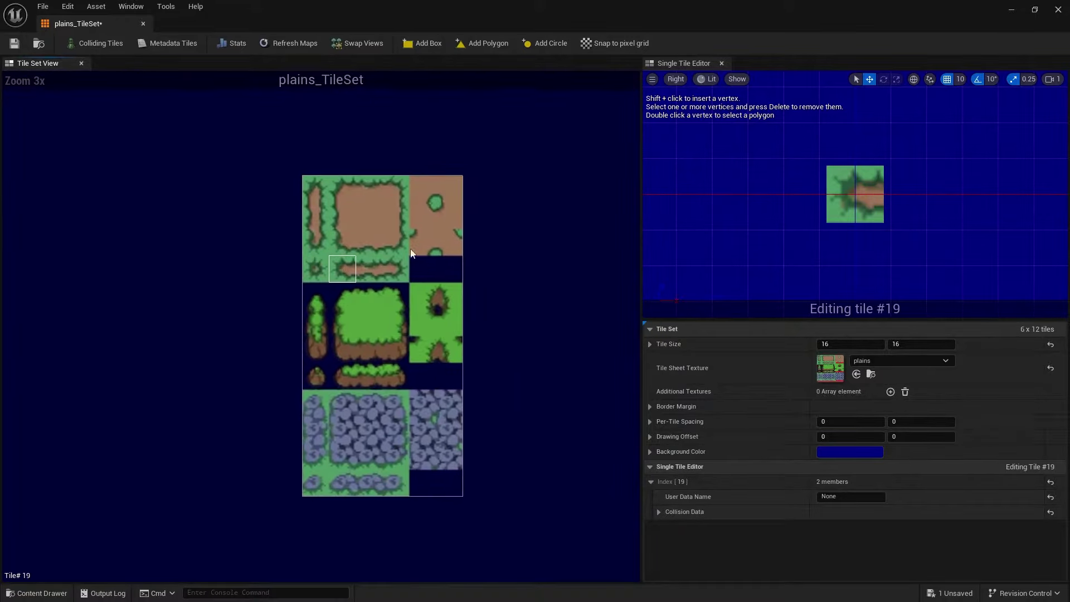
pyautogui.doubleClick(829, 377)
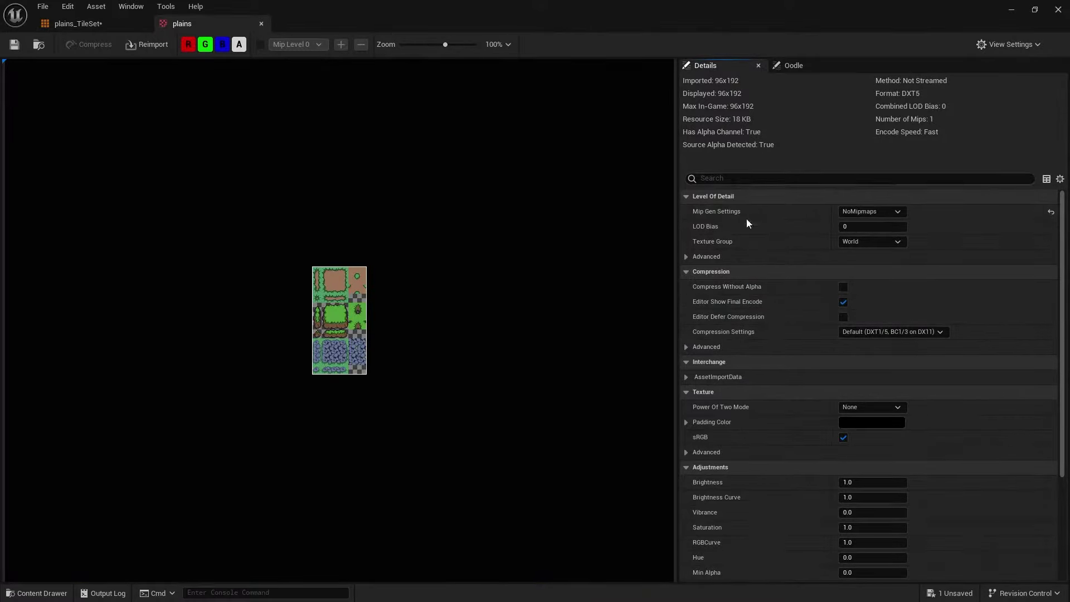
# - Set the plains texture's Texture Group to 2D Pixels (unfiltered)
pyautogui.scroll(-3, 739, 385)
pyautogui.scroll(-1, 740, 385)
pyautogui.scroll(4, 741, 386)
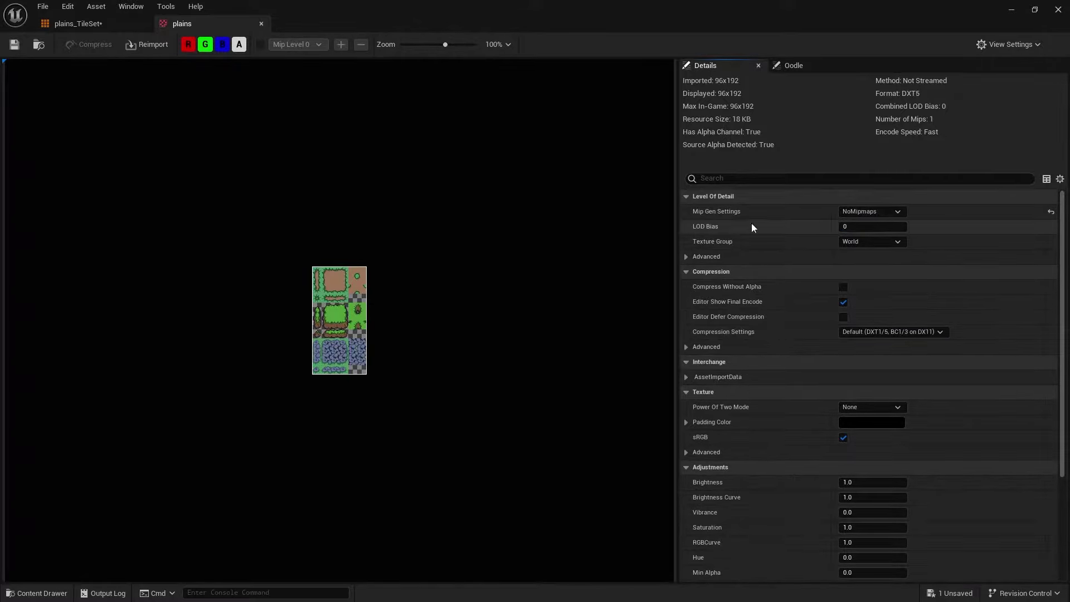
pyautogui.click(840, 245)
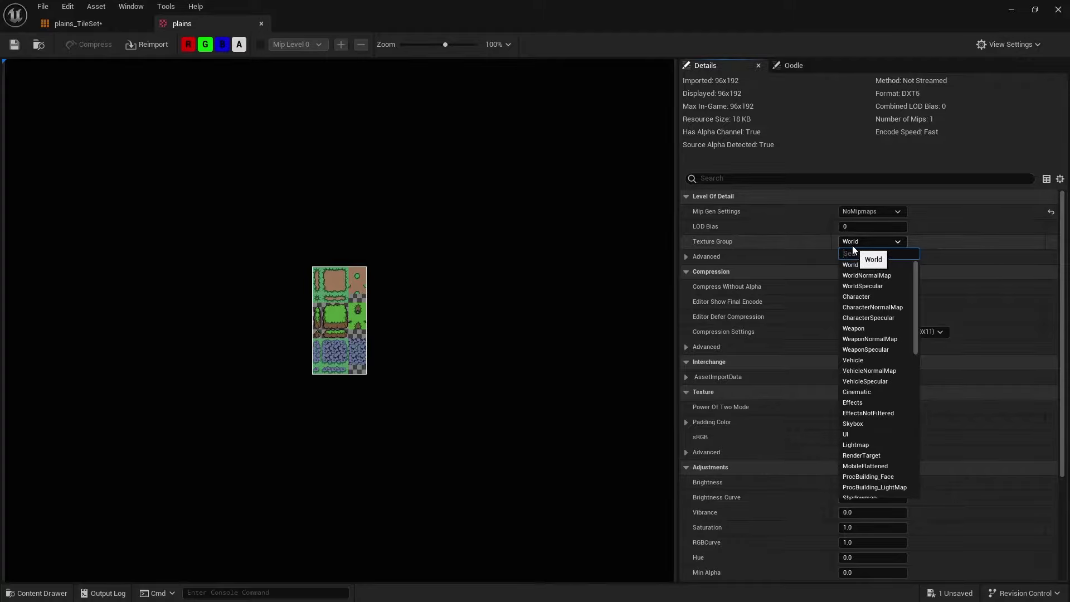
pyautogui.scroll(-3, 896, 475)
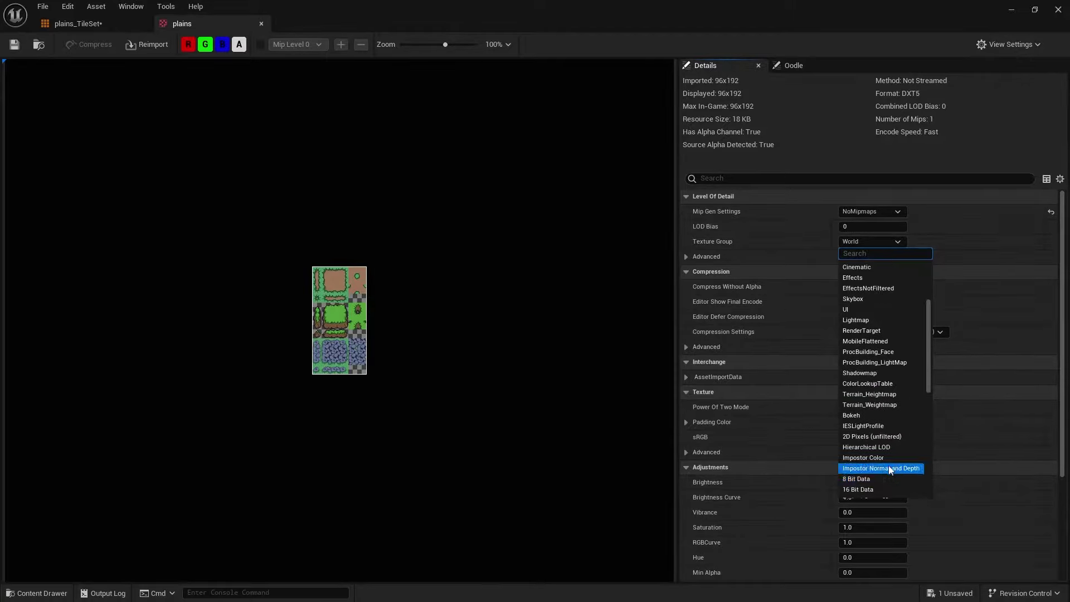
pyautogui.scroll(-2, 888, 466)
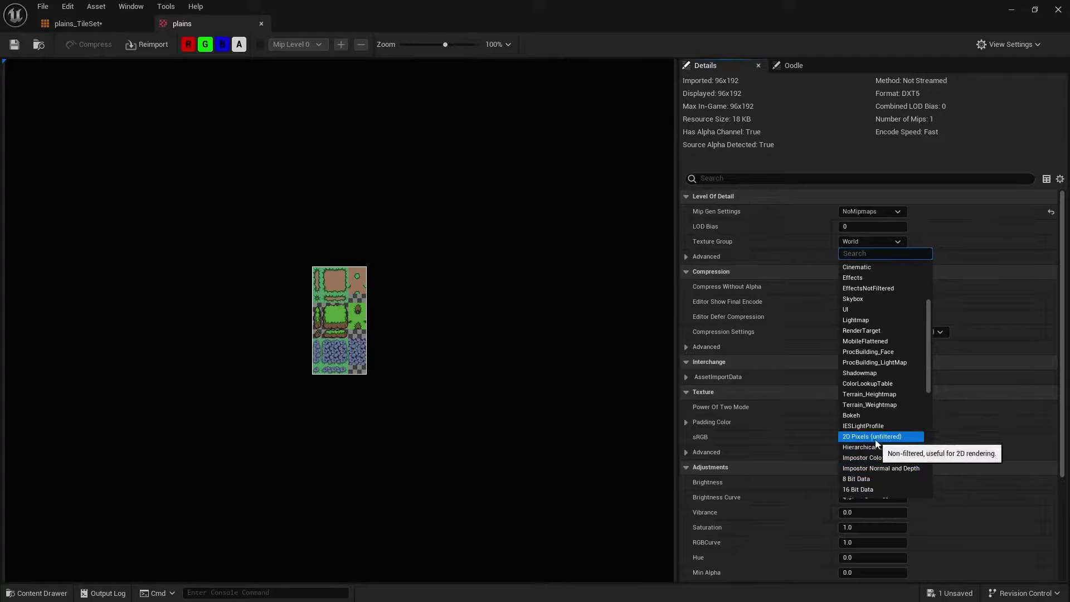
pyautogui.click(890, 437)
# - Save the plains texture and return to the plains_TileSet editor
pyautogui.scroll(5, 381, 315)
pyautogui.scroll(8, 381, 317)
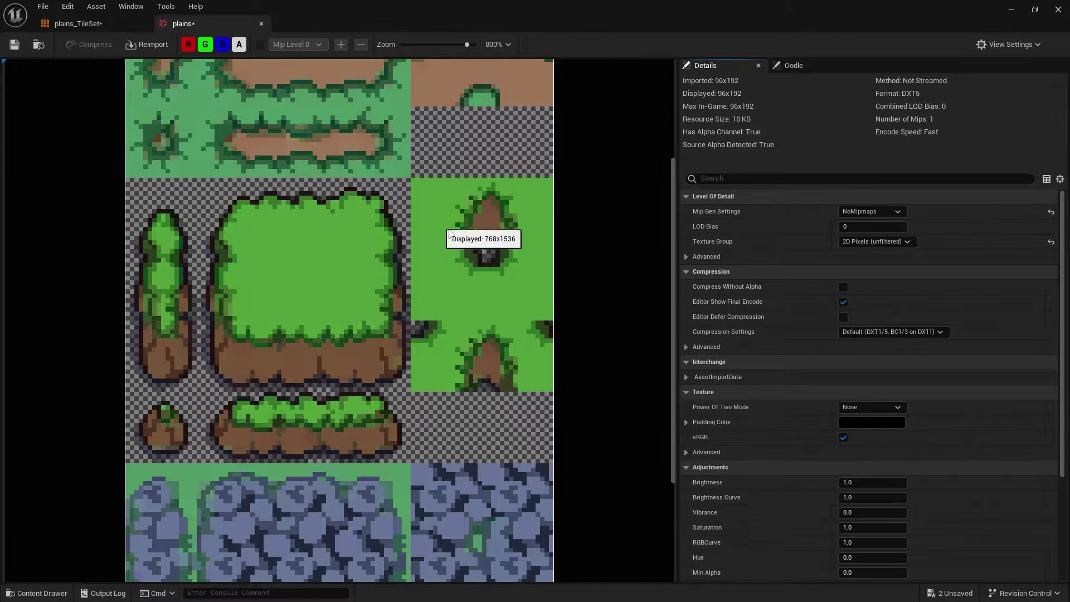
pyautogui.scroll(-5, 345, 351)
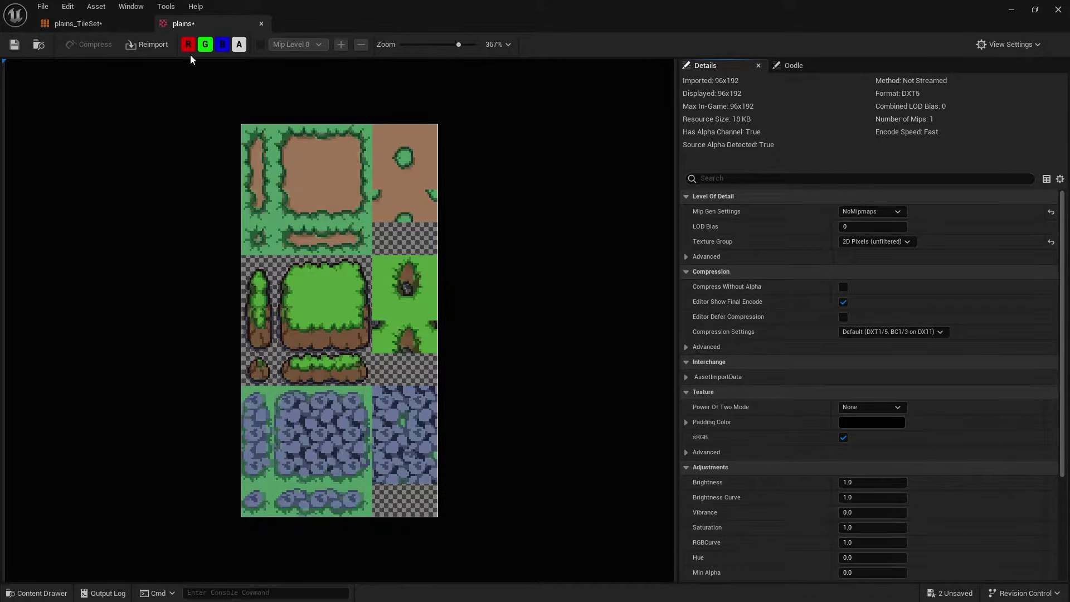
pyautogui.click(14, 45)
pyautogui.click(89, 23)
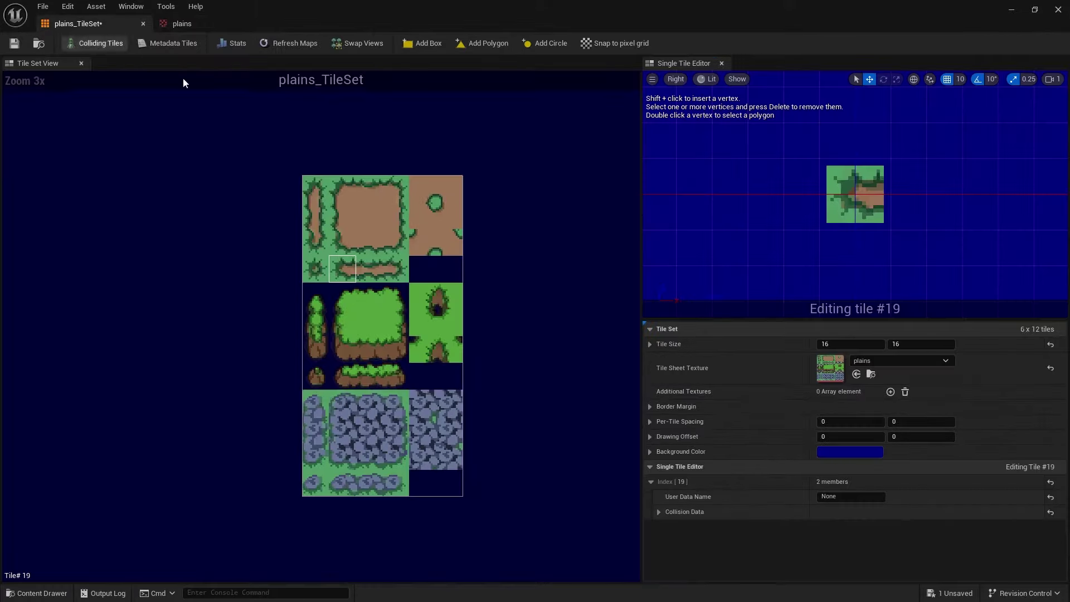
# - Inspect tiles #26, #44, #17, #16, #20, #7, #33, #63 and #62
pyautogui.click(370, 304)
pyautogui.click(367, 368)
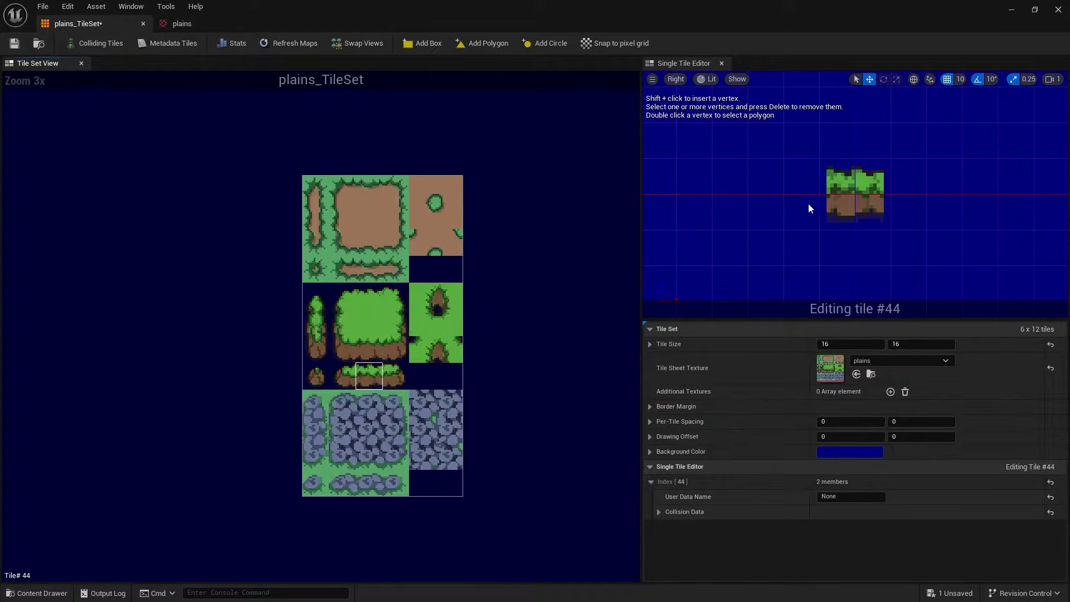
pyautogui.click(441, 242)
pyautogui.click(423, 243)
pyautogui.click(370, 272)
pyautogui.click(341, 219)
pyautogui.click(393, 324)
pyautogui.click(404, 457)
pyautogui.click(369, 456)
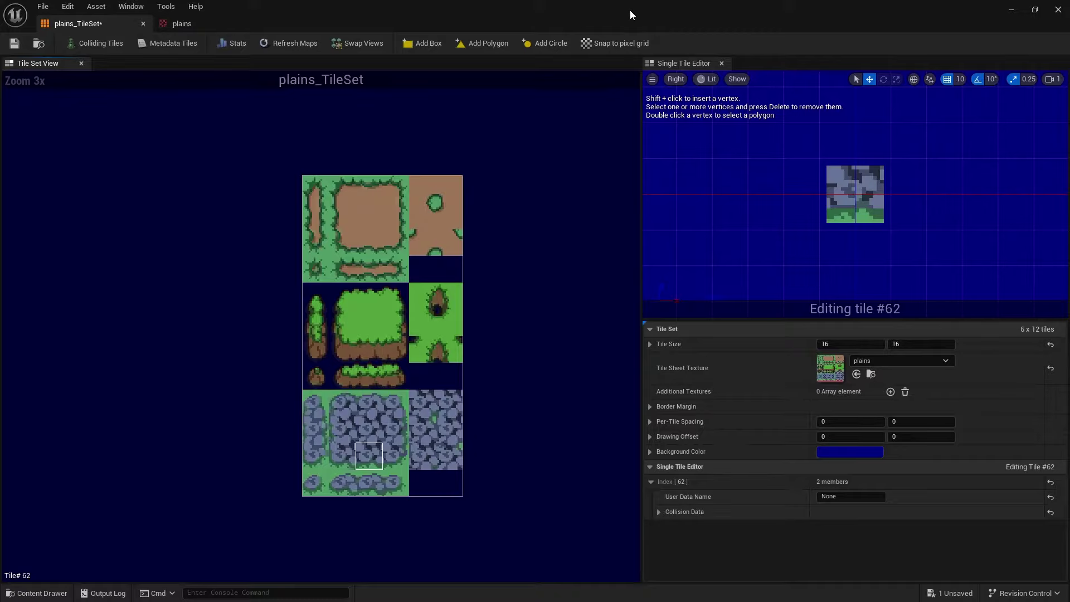
# - Outline the 3x3 grass island block and select its top-left corner tile #25
pyautogui.click(367, 303)
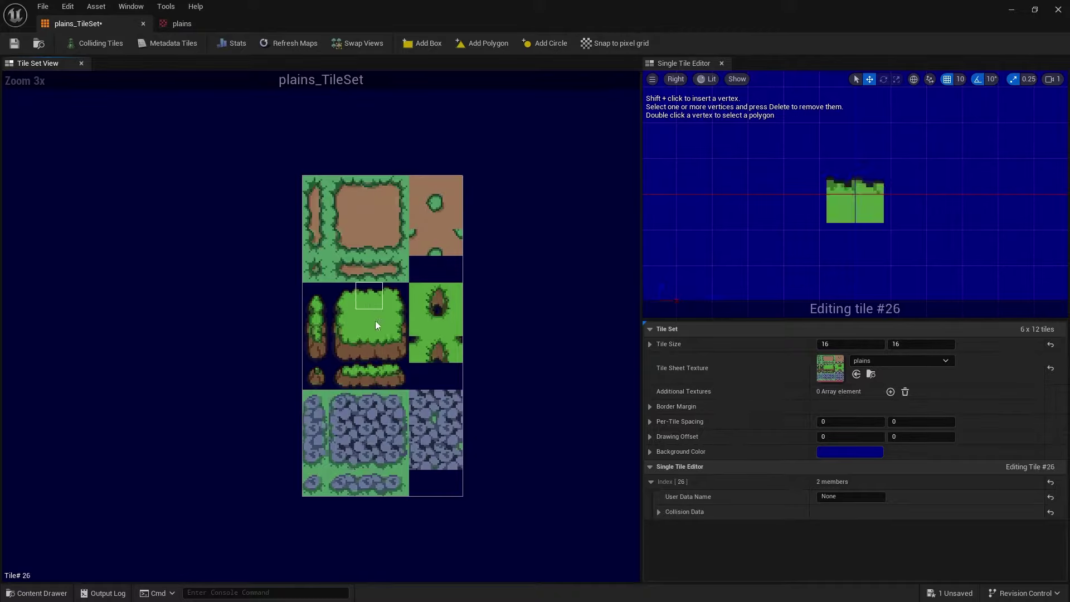
pyautogui.moveTo(342, 303); pyautogui.dragTo(391, 347)
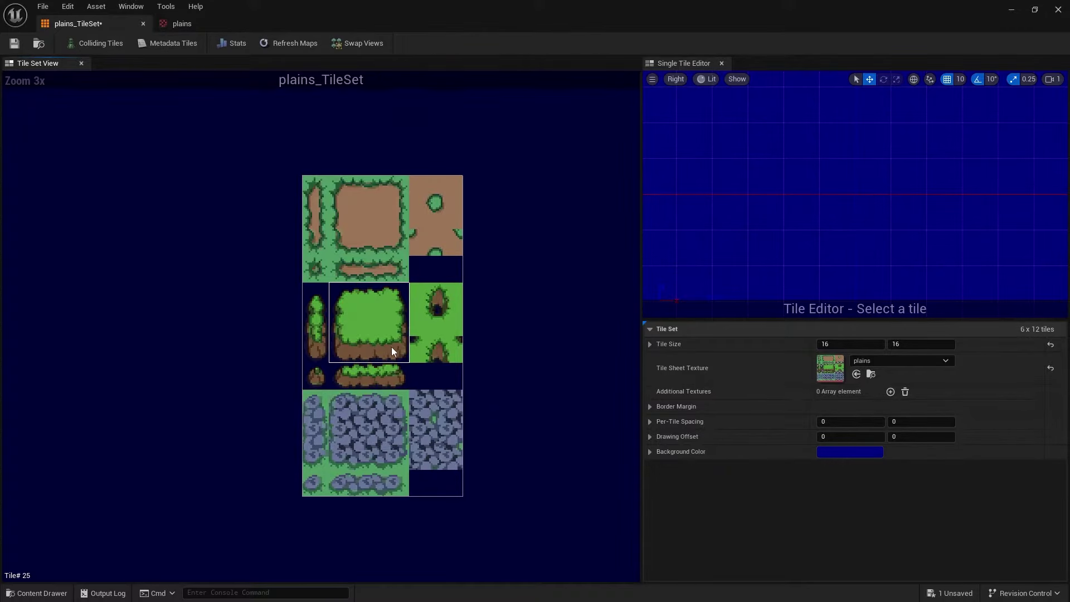
pyautogui.scroll(4, 390, 334)
pyautogui.moveTo(279, 234); pyautogui.dragTo(398, 353)
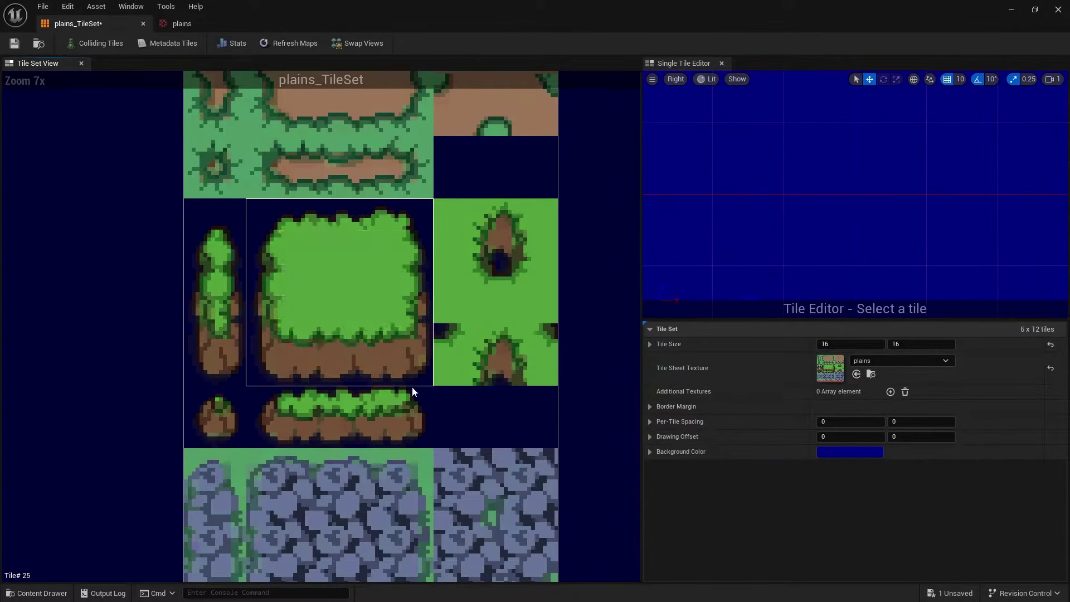
pyautogui.click(325, 280)
pyautogui.click(288, 235)
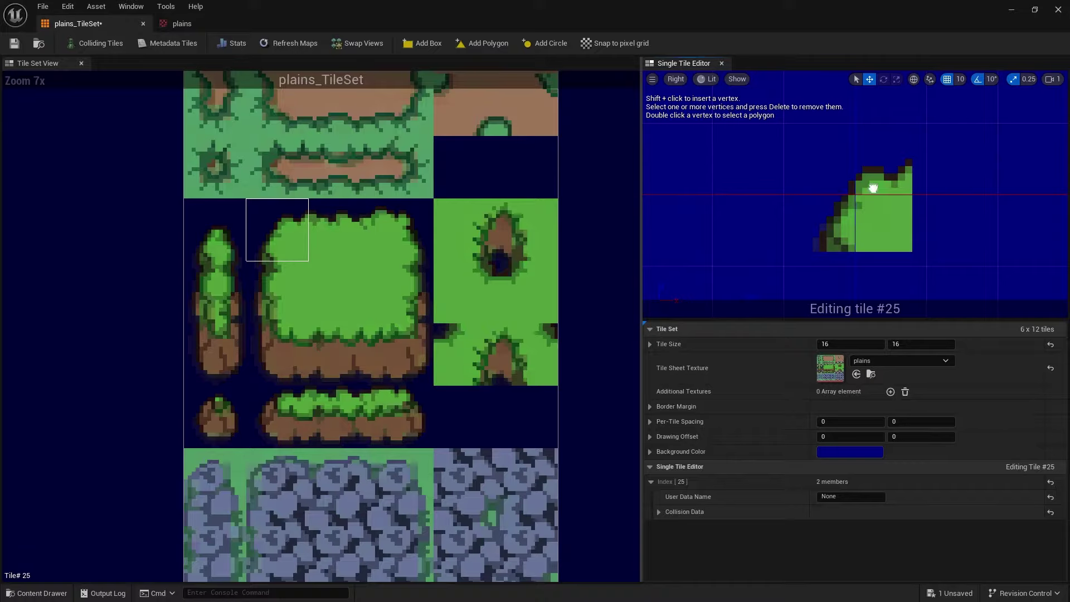
# - Give corner tile #25 a box collision, undoing a trial vertex reshape
pyautogui.click(423, 43)
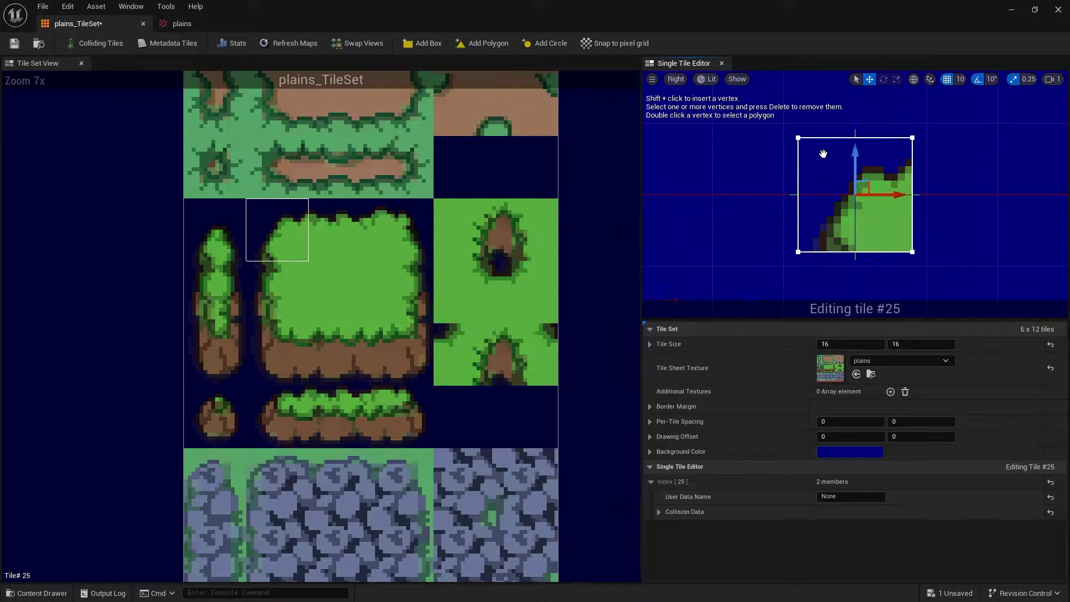
pyautogui.keyDown('shift'); pyautogui.click(798, 173); pyautogui.keyUp('shift')
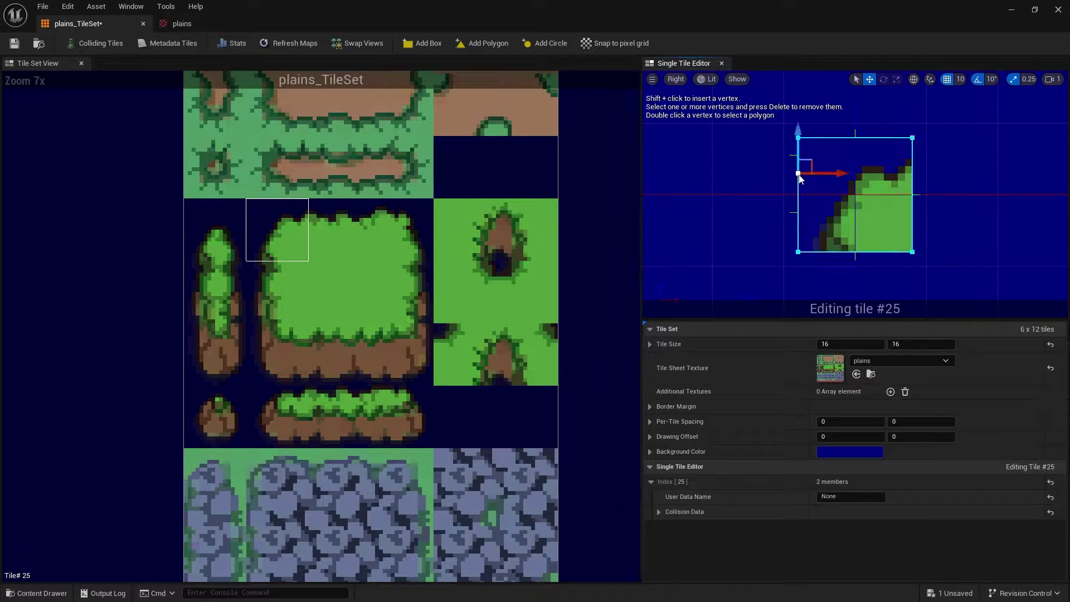
pyautogui.moveTo(835, 175); pyautogui.dragTo(779, 192)
pyautogui.hotkey('ctrl', 'z')
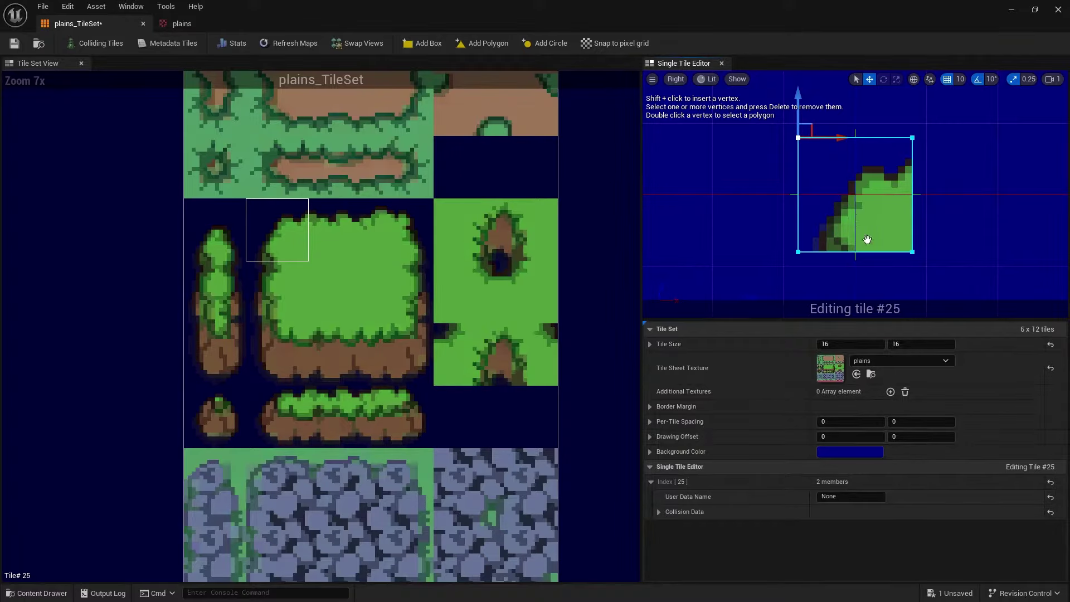
# - Add box collisions to grass tiles #37, #32, #26 and #38
pyautogui.click(295, 276)
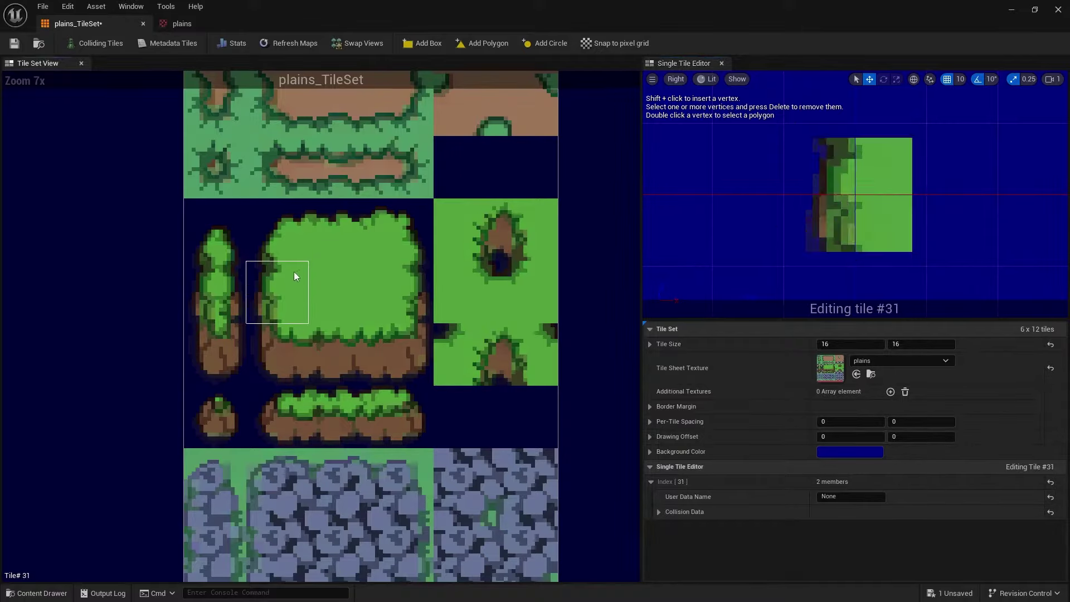
pyautogui.click(287, 353)
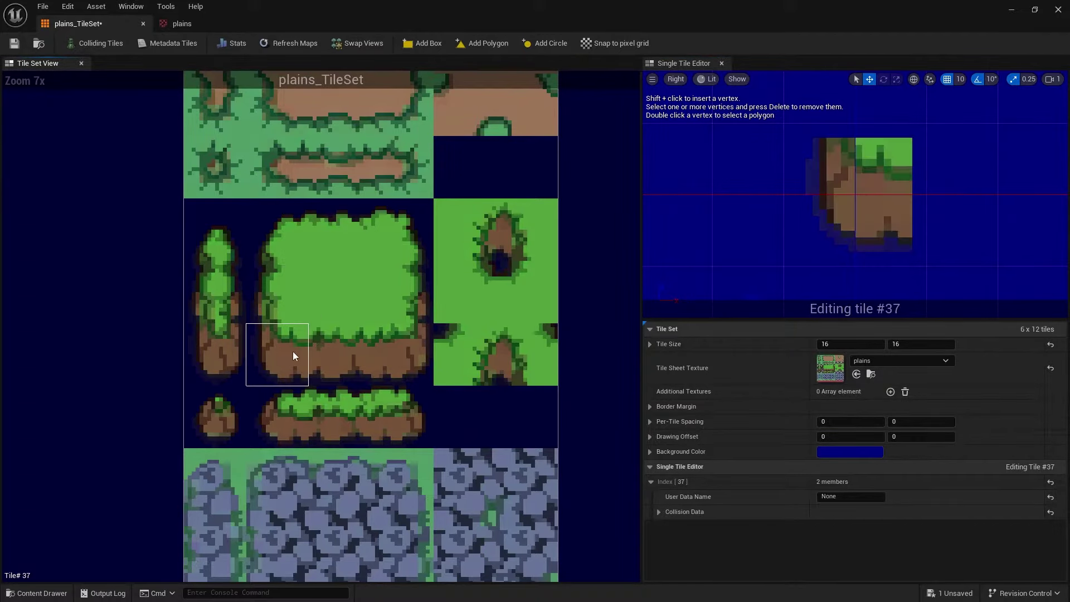
pyautogui.click(425, 45)
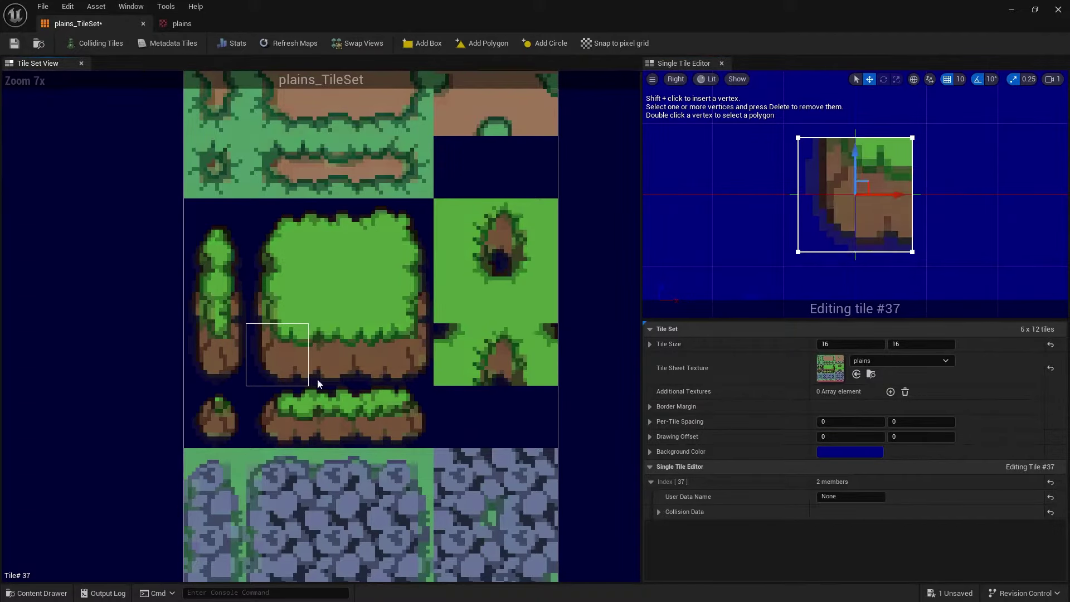
pyautogui.click(334, 345)
pyautogui.click(367, 301)
pyautogui.click(422, 43)
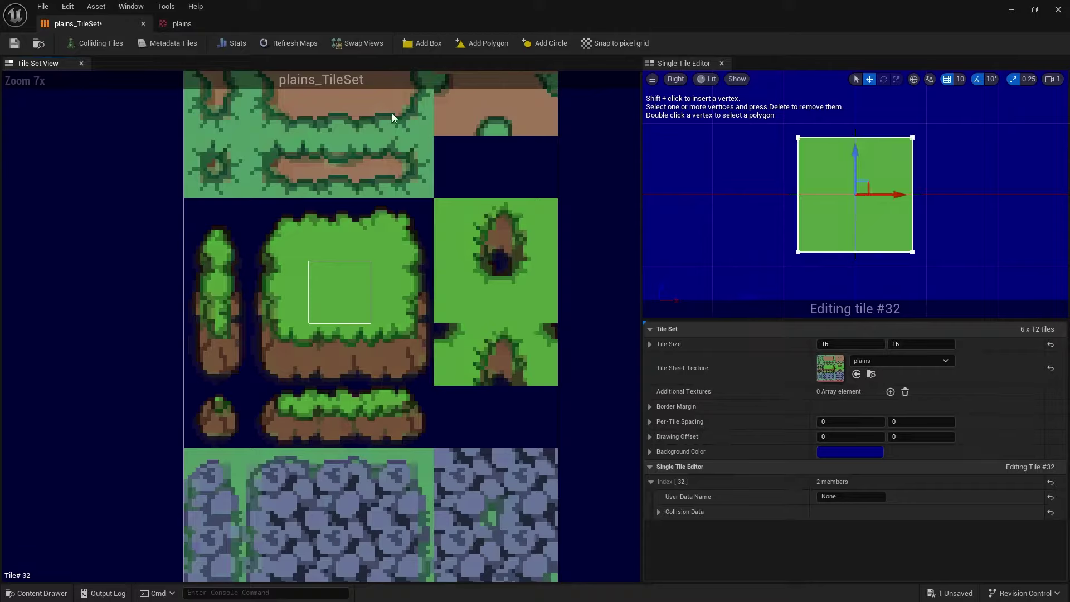
pyautogui.click(325, 258)
pyautogui.click(416, 48)
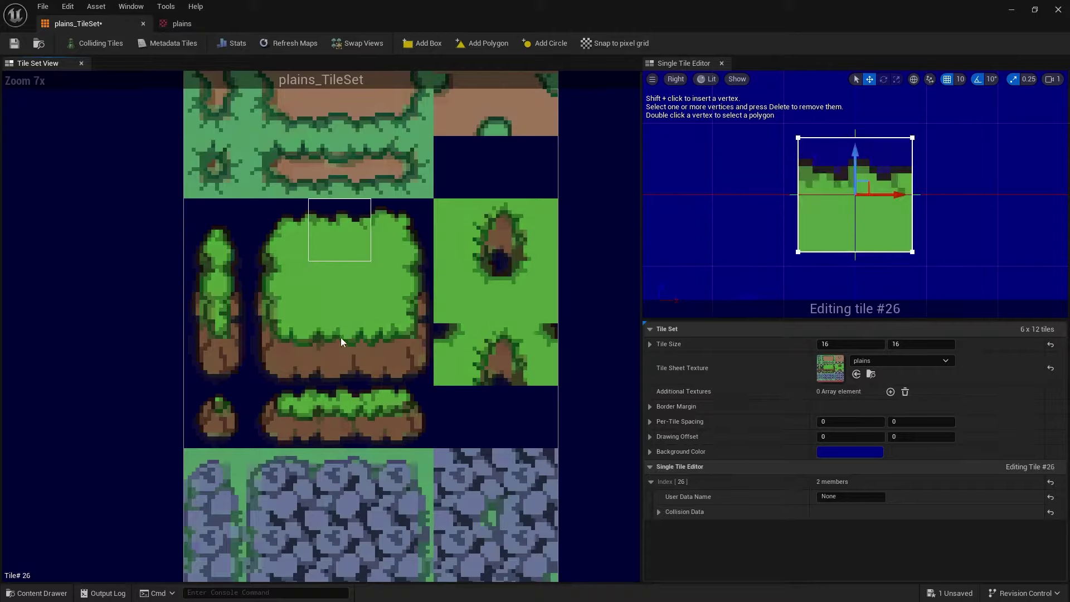
pyautogui.click(340, 337)
pyautogui.click(424, 44)
# - Add box collisions to tiles #27, #33 and #39, then highlight colliding tiles
pyautogui.click(429, 201)
pyautogui.click(422, 43)
pyautogui.click(406, 294)
pyautogui.click(422, 43)
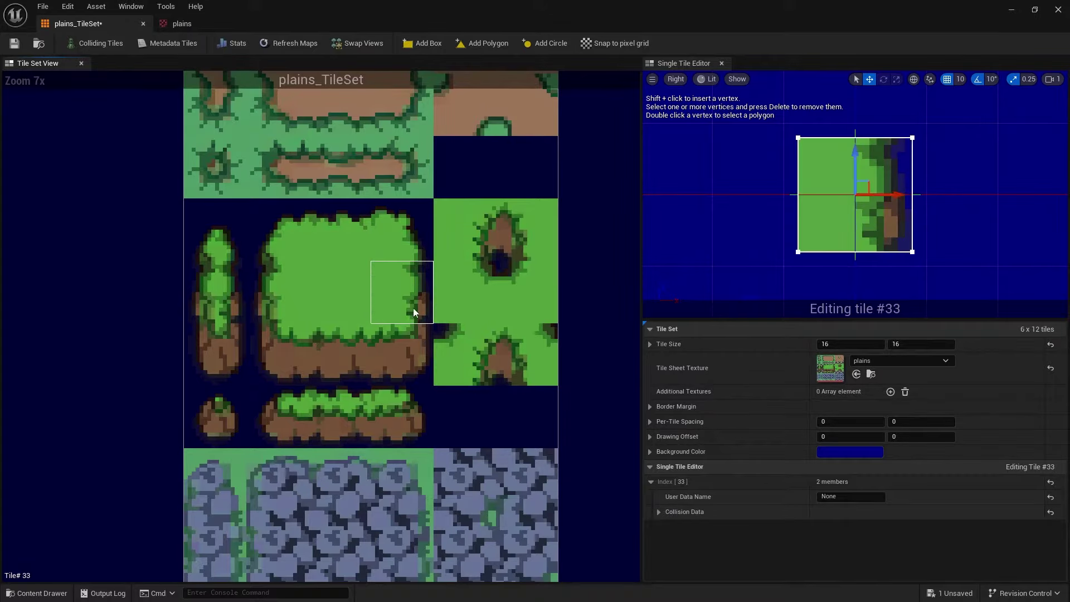
pyautogui.click(404, 348)
pyautogui.click(421, 44)
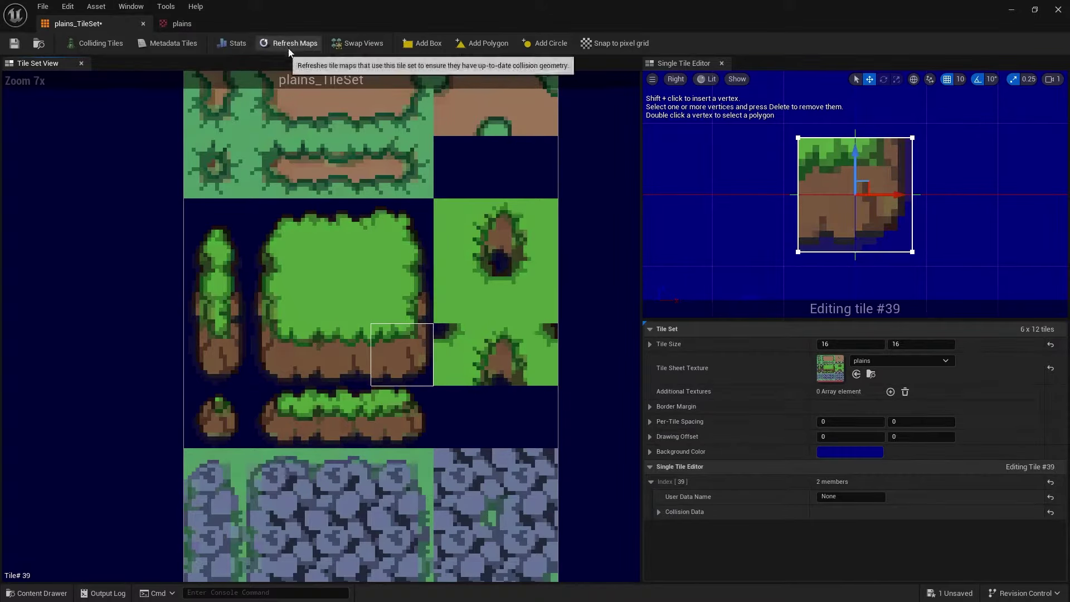
pyautogui.click(82, 48)
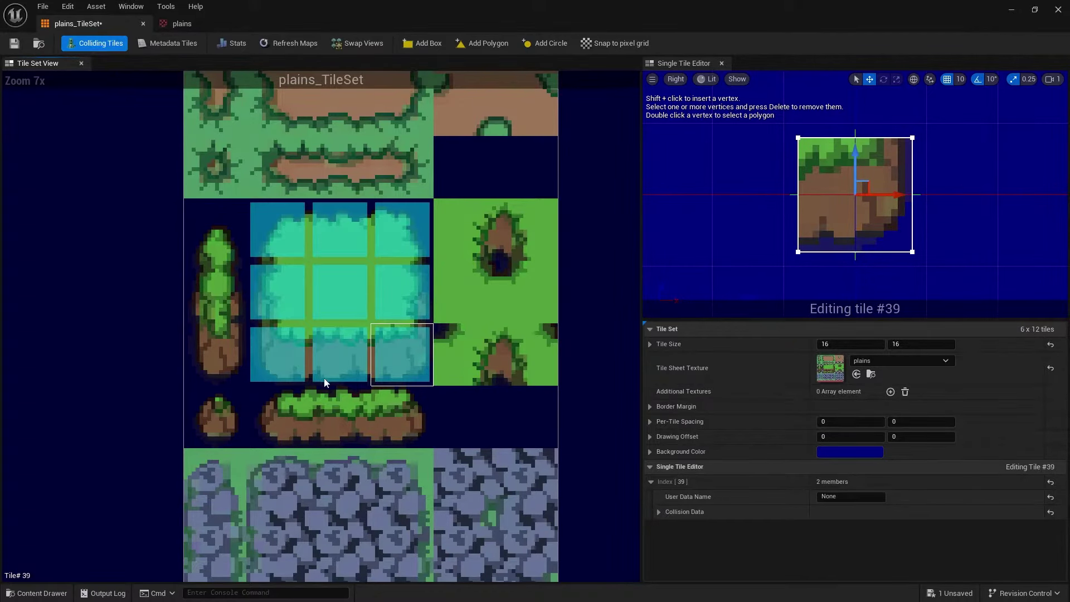
# - Check the collision on all nine grass island tiles, #25 through #39
pyautogui.click(279, 352)
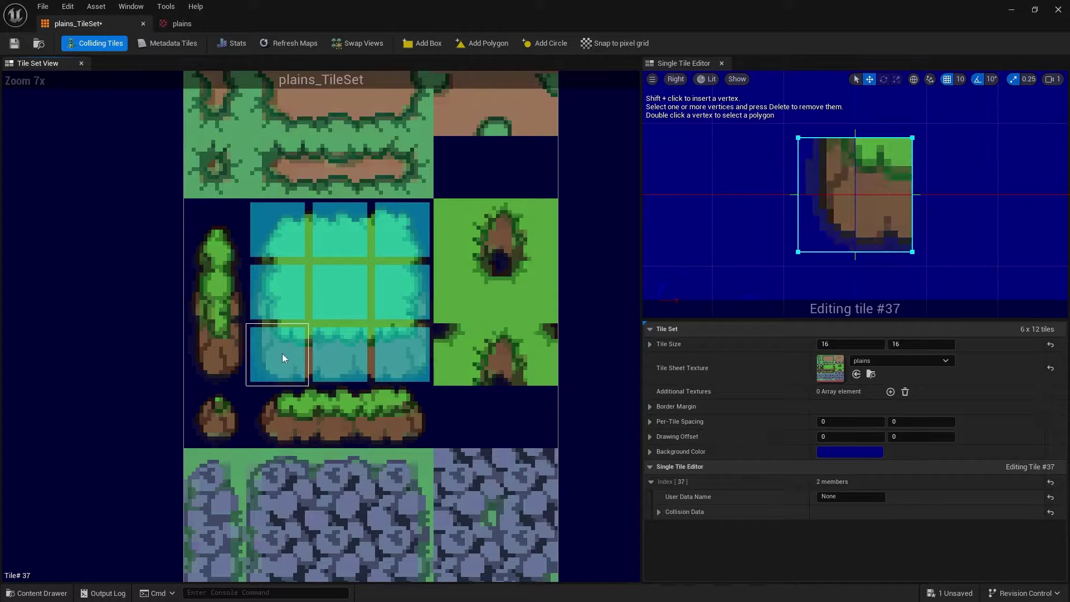
pyautogui.click(346, 359)
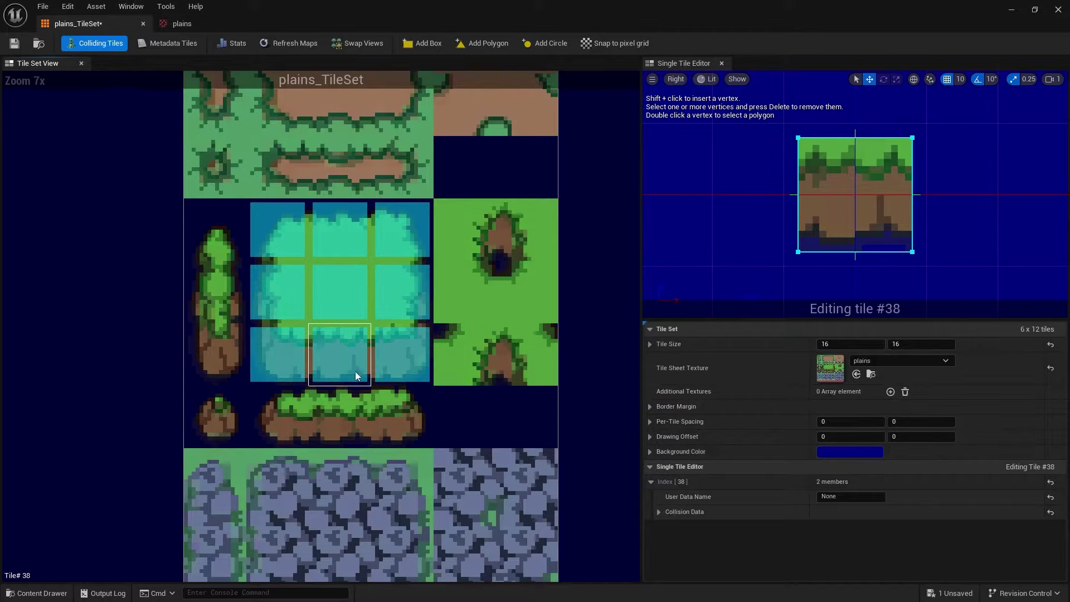
pyautogui.click(417, 355)
pyautogui.click(401, 293)
pyautogui.click(352, 299)
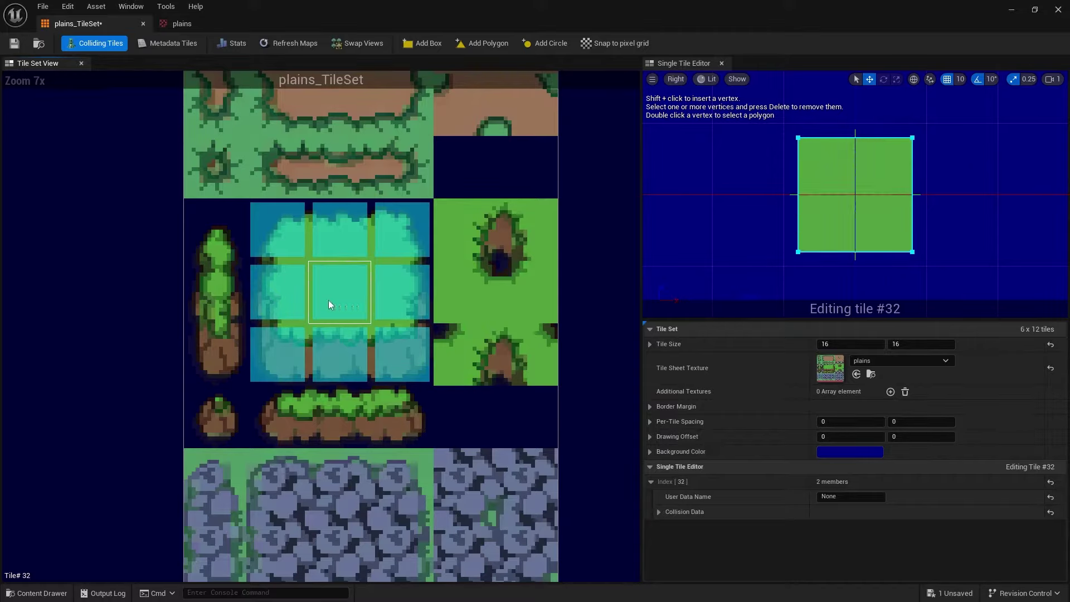
pyautogui.click(278, 263)
pyautogui.click(278, 258)
pyautogui.click(344, 229)
pyautogui.click(402, 233)
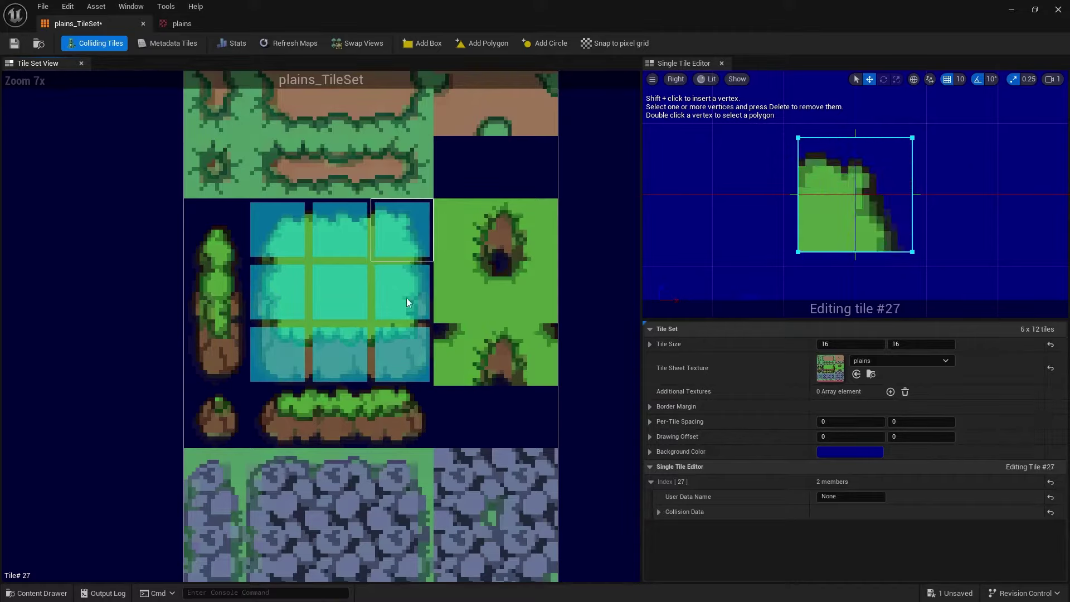
# - Turn the Colliding Tiles overlay off, save plains_TileSet and close its editor
pyautogui.click(99, 48)
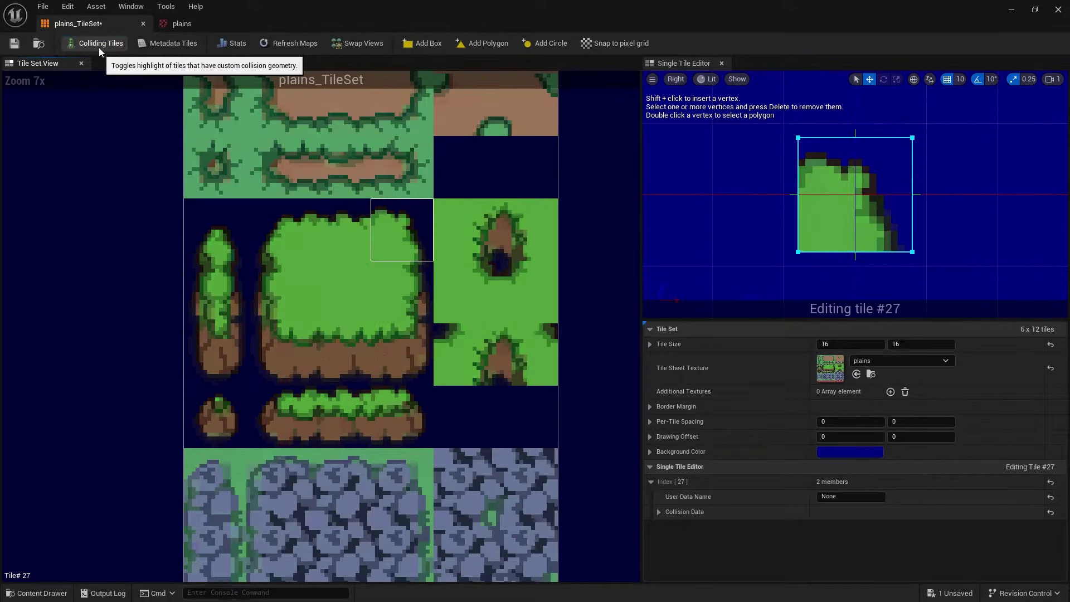
pyautogui.click(99, 47)
pyautogui.click(98, 48)
pyautogui.click(99, 48)
pyautogui.click(103, 48)
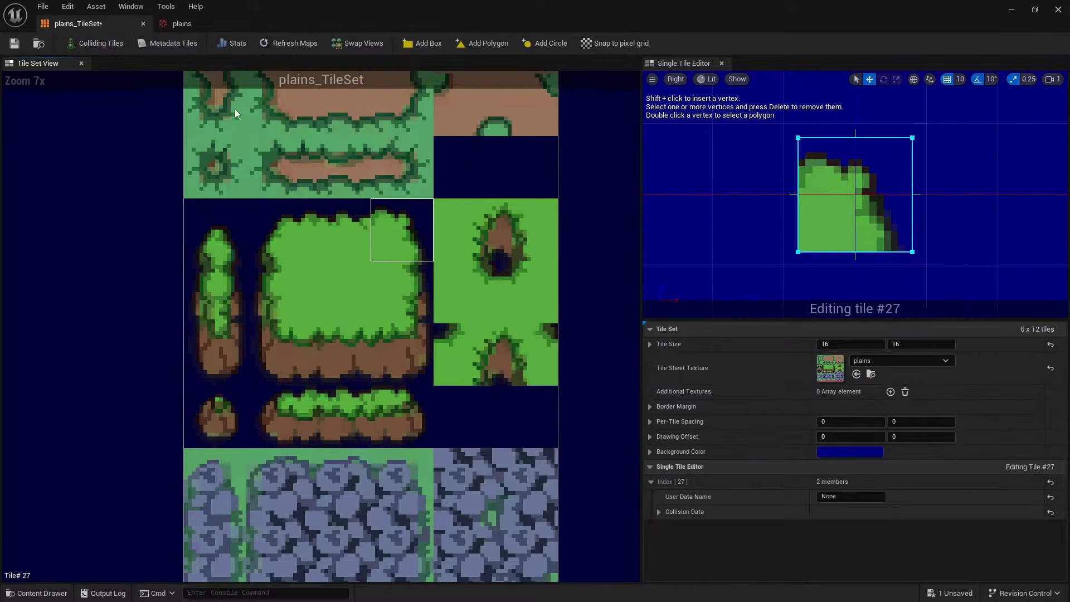
pyautogui.click(23, 49)
pyautogui.click(1057, 9)
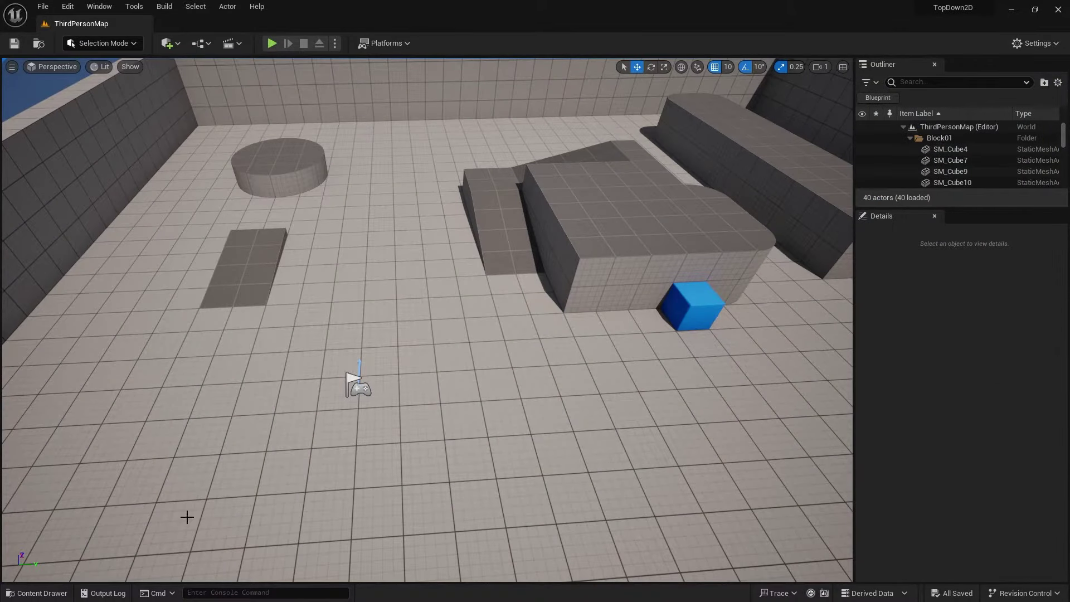
# - Create a tile map from plains_TileSet named LevelForest and open it
pyautogui.click(36, 592)
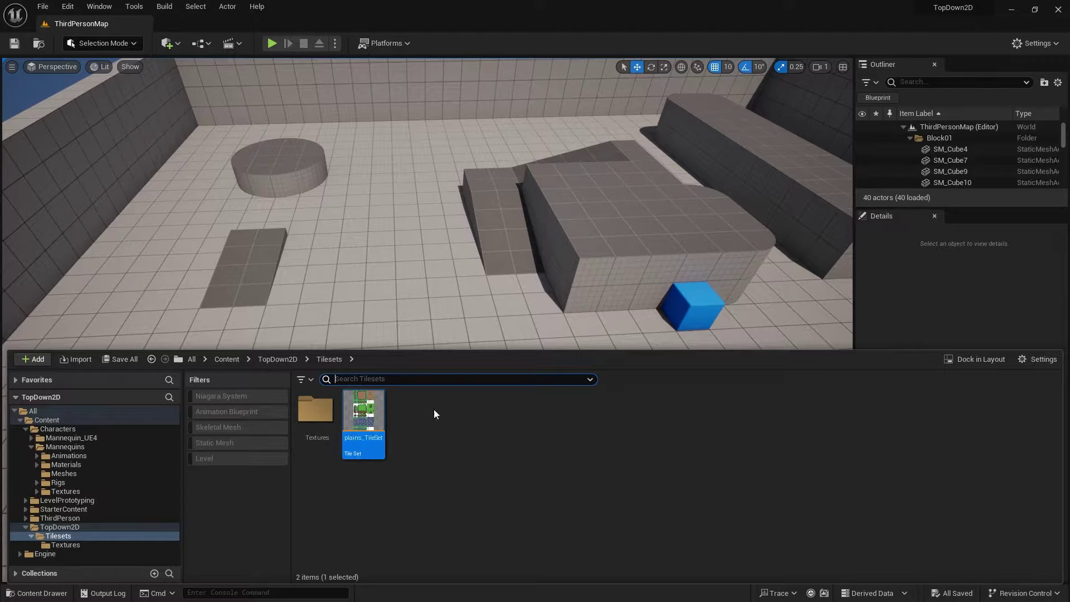
pyautogui.rightClick(373, 418)
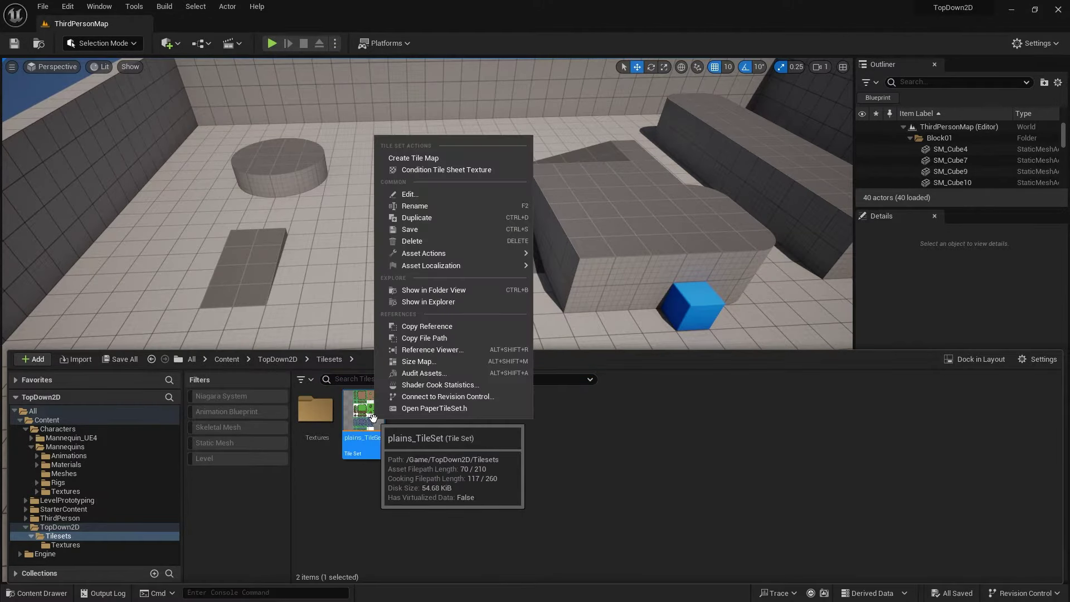
pyautogui.click(444, 157)
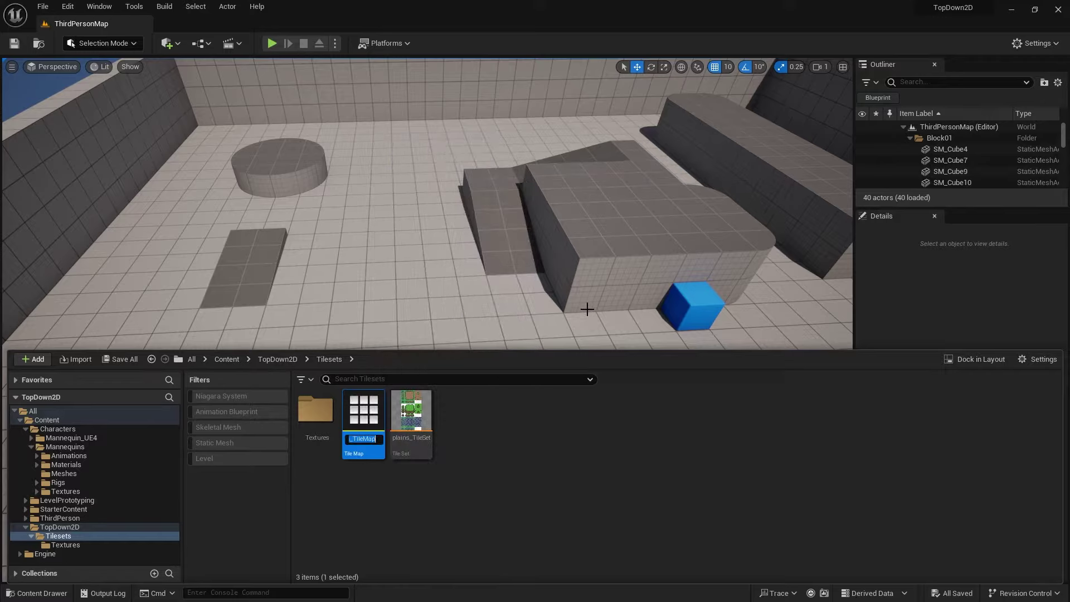
pyautogui.write('LevelForest')
pyautogui.press('Return')
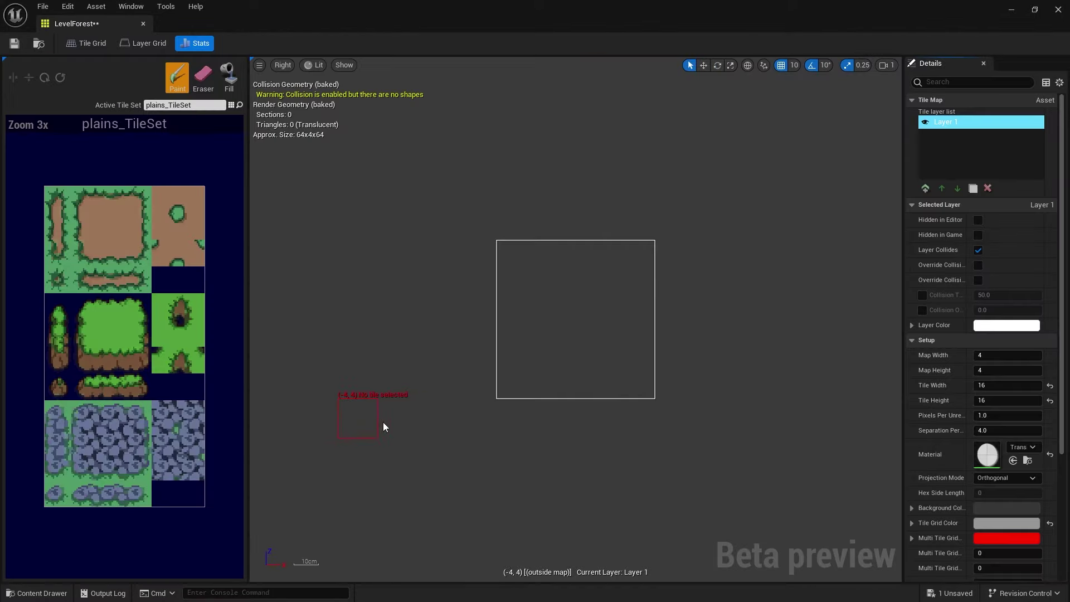
pyautogui.doubleClick(363, 415)
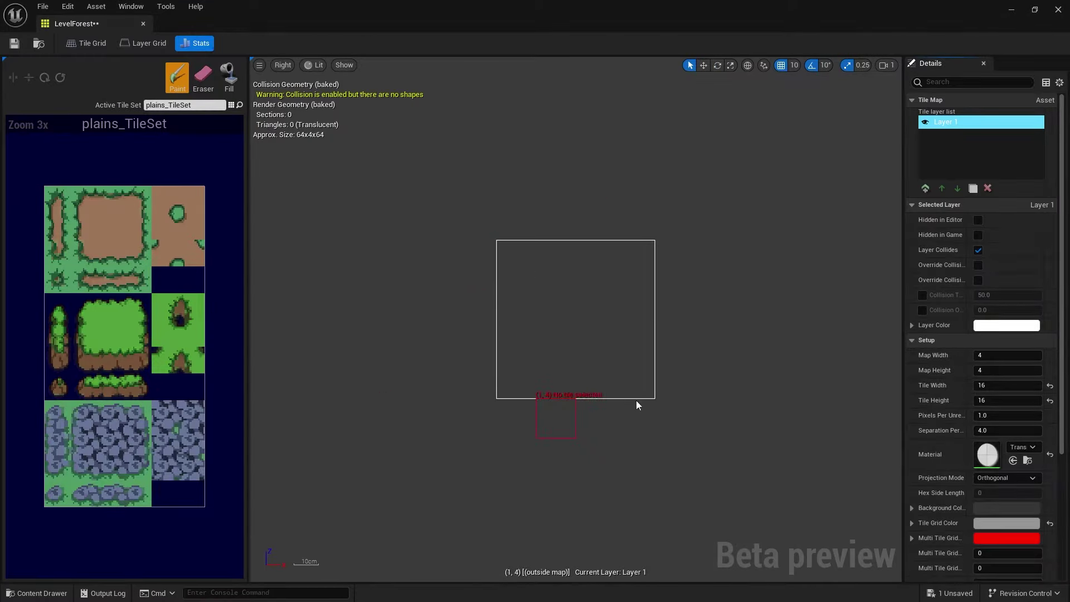
# - Set LevelForest's Map Width and Map Height to 32 in the Details panel
pyautogui.moveTo(656, 357); pyautogui.dragTo(658, 367, button='right')
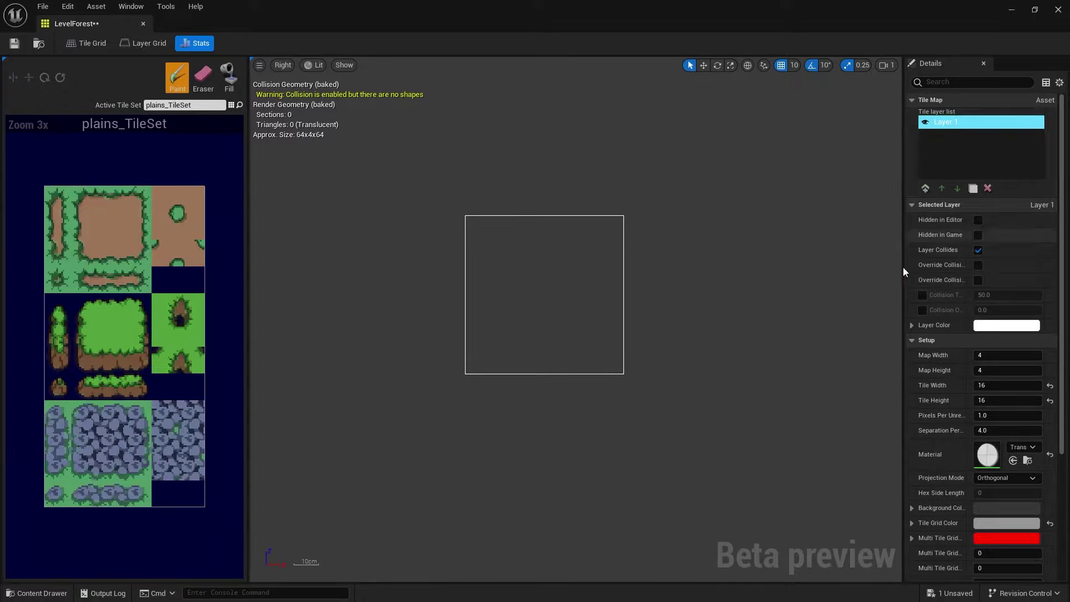
pyautogui.moveTo(893, 240); pyautogui.dragTo(790, 240)
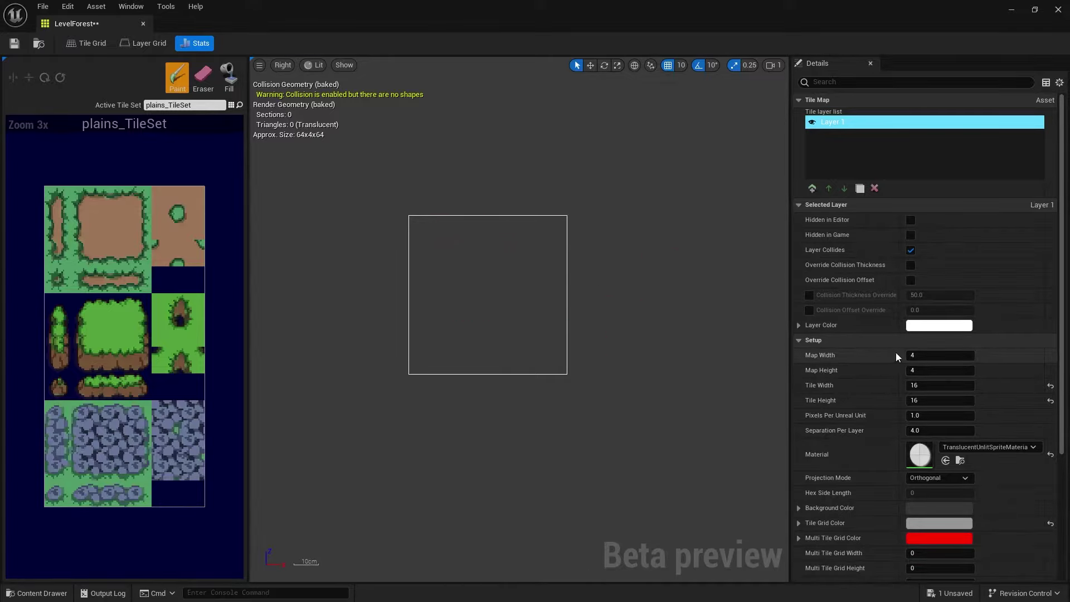
pyautogui.click(924, 356)
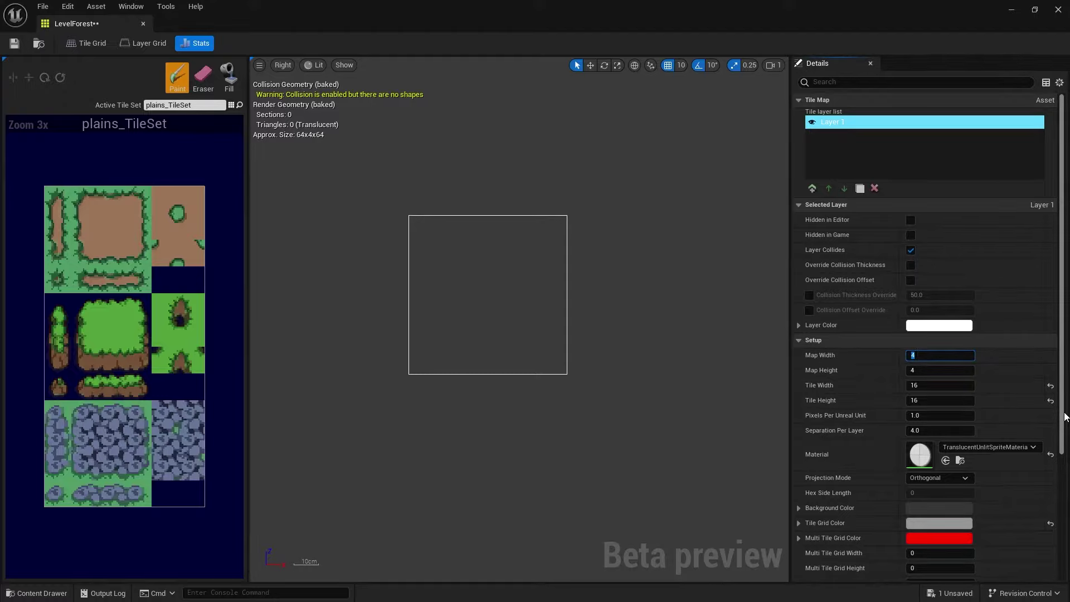
pyautogui.write('32')
pyautogui.press('Tab')
pyautogui.write('32')
pyautogui.press('Return')
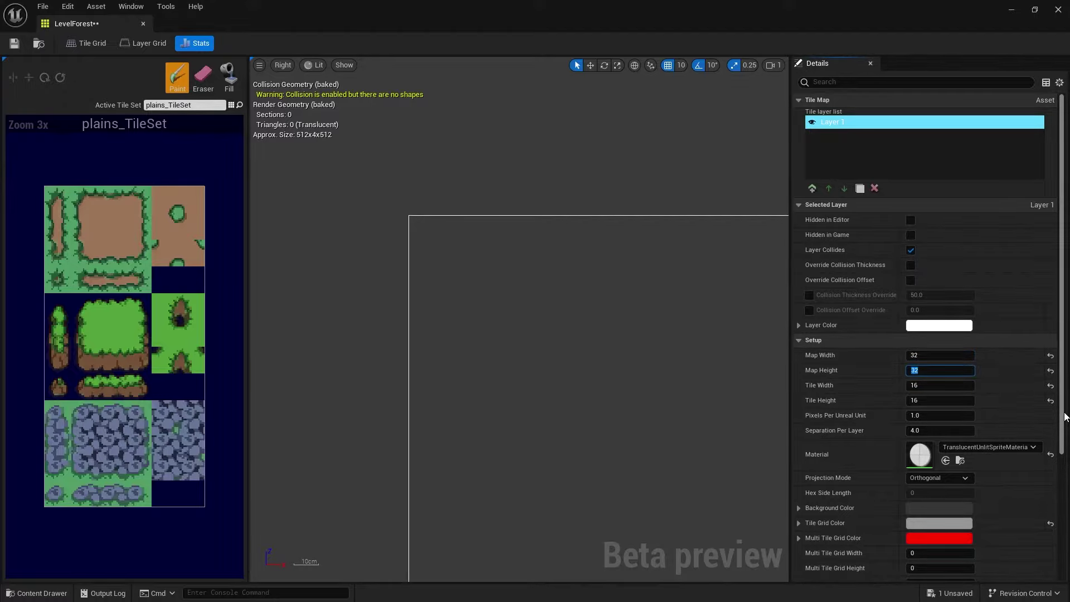
# - Zoom out to frame the whole 32×32 map and pick the plain grass tile
pyautogui.scroll(-4, 386, 216)
pyautogui.moveTo(453, 363); pyautogui.dragTo(540, 353, button='right')
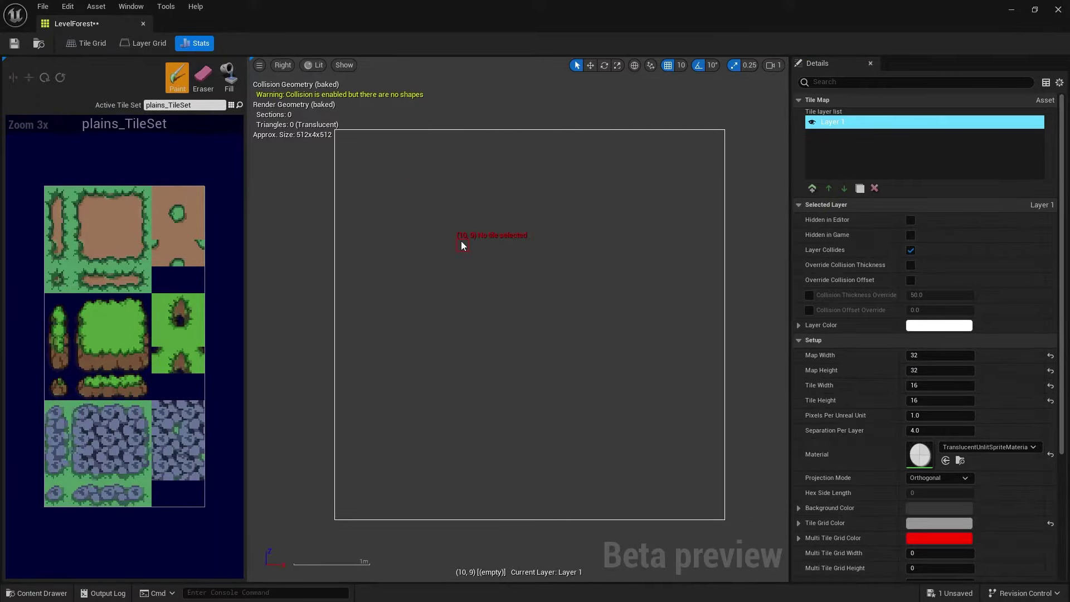
pyautogui.moveTo(389, 174); pyautogui.dragTo(409, 219, button='right')
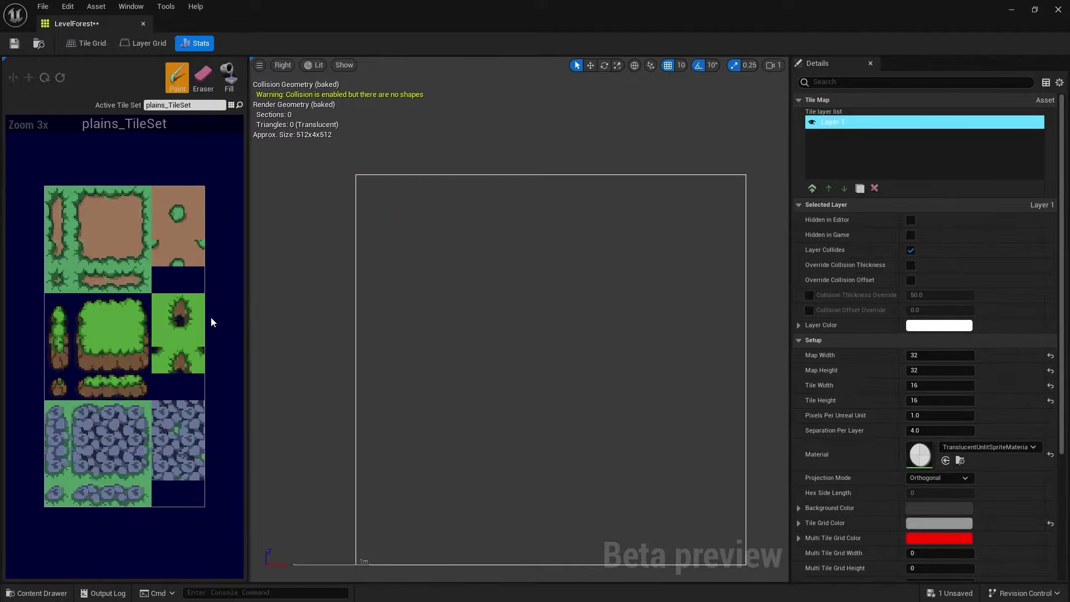
pyautogui.click(111, 324)
# - Paint grass tile #32 across the map starting from the top-left corner
pyautogui.moveTo(361, 180)
pyautogui.mouseDown()
pyautogui.moveTo(468, 309)
pyautogui.moveTo(612, 405)
pyautogui.moveTo(606, 257)
pyautogui.moveTo(459, 277)
pyautogui.moveTo(541, 255)
pyautogui.moveTo(509, 282)
pyautogui.moveTo(509, 252)
pyautogui.moveTo(452, 252)
pyautogui.moveTo(461, 249)
pyautogui.moveTo(407, 228)
pyautogui.moveTo(448, 220)
pyautogui.moveTo(658, 411)
pyautogui.mouseUp()
pyautogui.press('shift')
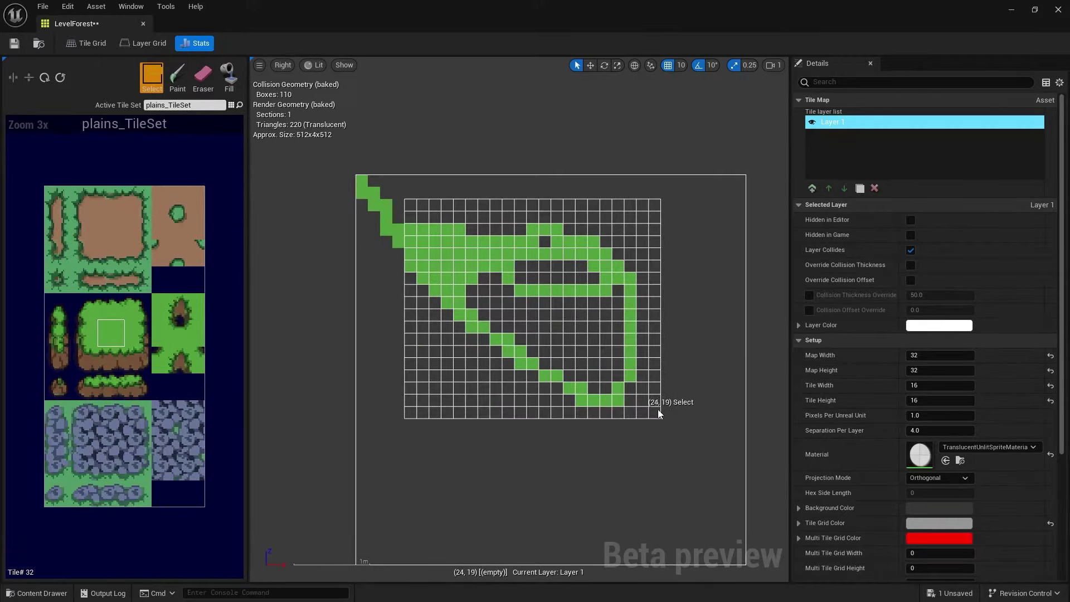
pyautogui.moveTo(572, 334)
pyautogui.mouseDown()
pyautogui.moveTo(409, 278)
pyautogui.moveTo(391, 308)
pyautogui.moveTo(462, 207)
pyautogui.moveTo(407, 282)
pyautogui.moveTo(484, 325)
pyautogui.moveTo(443, 248)
pyautogui.moveTo(508, 262)
pyautogui.mouseUp()
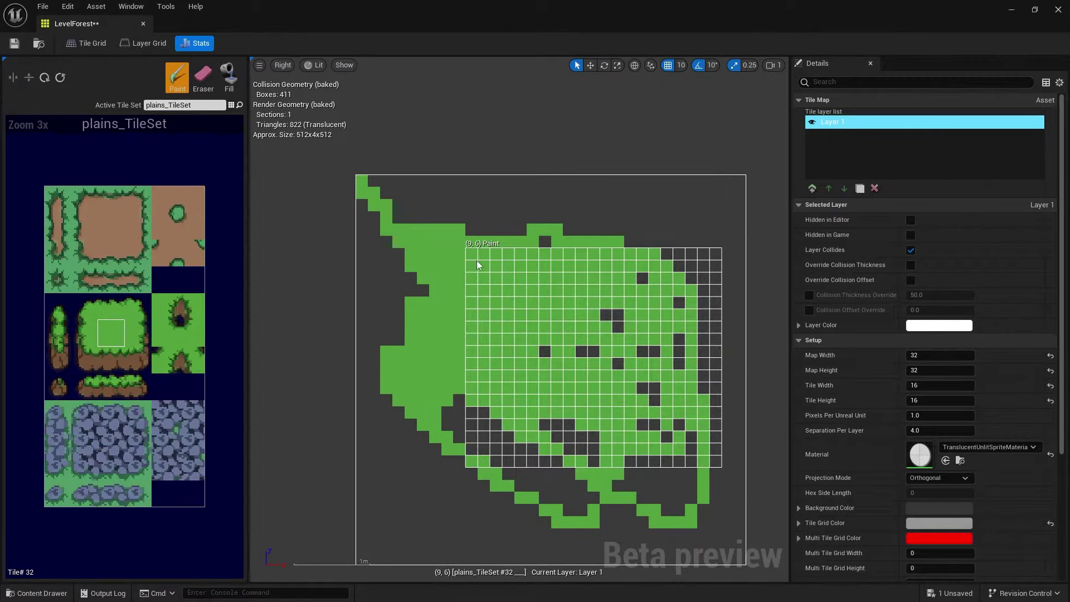
# - Copy a 6x8 grass block as a stamp and fill the remaining top rows
pyautogui.moveTo(435, 241)
pyautogui.mouseDown(button='right')
pyautogui.moveTo(499, 334)
pyautogui.moveTo(538, 315)
pyautogui.moveTo(559, 325)
pyautogui.moveTo(536, 327)
pyautogui.mouseUp(button='right')
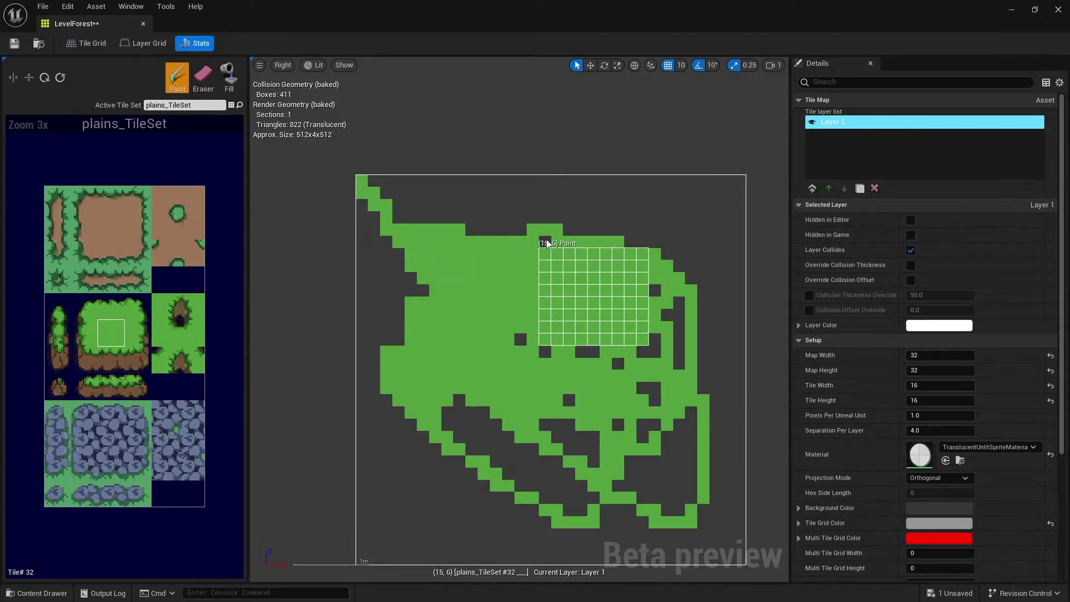
pyautogui.click(532, 216)
pyautogui.moveTo(362, 187)
pyautogui.mouseDown()
pyautogui.moveTo(608, 179)
pyautogui.moveTo(504, 184)
pyautogui.moveTo(633, 190)
pyautogui.moveTo(640, 203)
pyautogui.moveTo(646, 477)
pyautogui.moveTo(429, 485)
pyautogui.moveTo(390, 312)
pyautogui.moveTo(367, 337)
pyautogui.moveTo(557, 319)
pyautogui.moveTo(546, 473)
pyautogui.moveTo(690, 323)
pyautogui.moveTo(565, 298)
pyautogui.mouseUp()
pyautogui.scroll(-3, 583, 329)
pyautogui.scroll(1, 690, 306)
pyautogui.moveTo(691, 305); pyautogui.dragTo(760, 307, button='right')
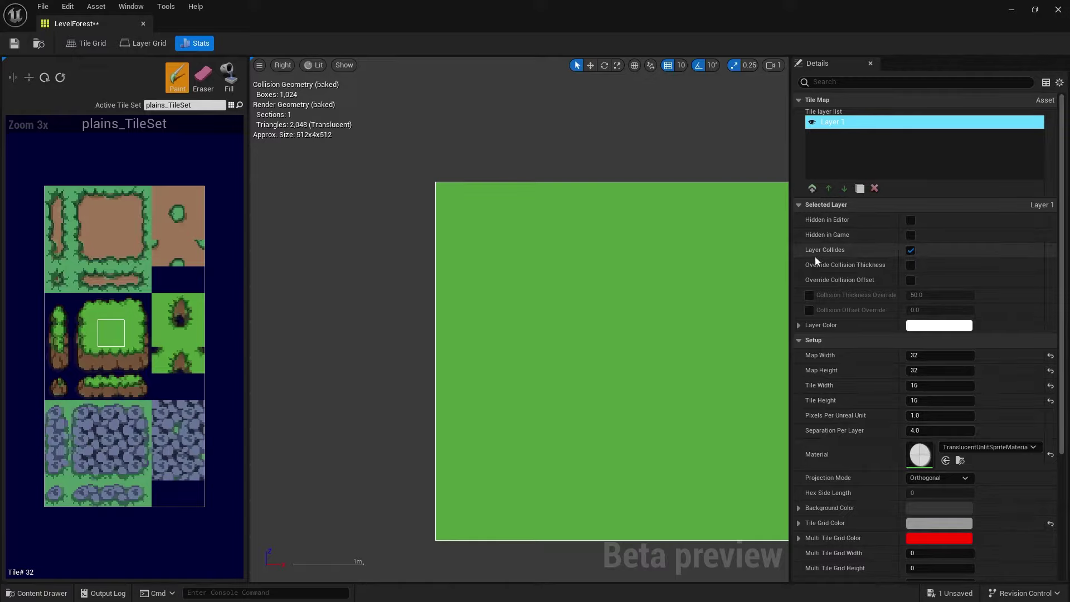
pyautogui.moveTo(550, 356); pyautogui.dragTo(429, 326, button='right')
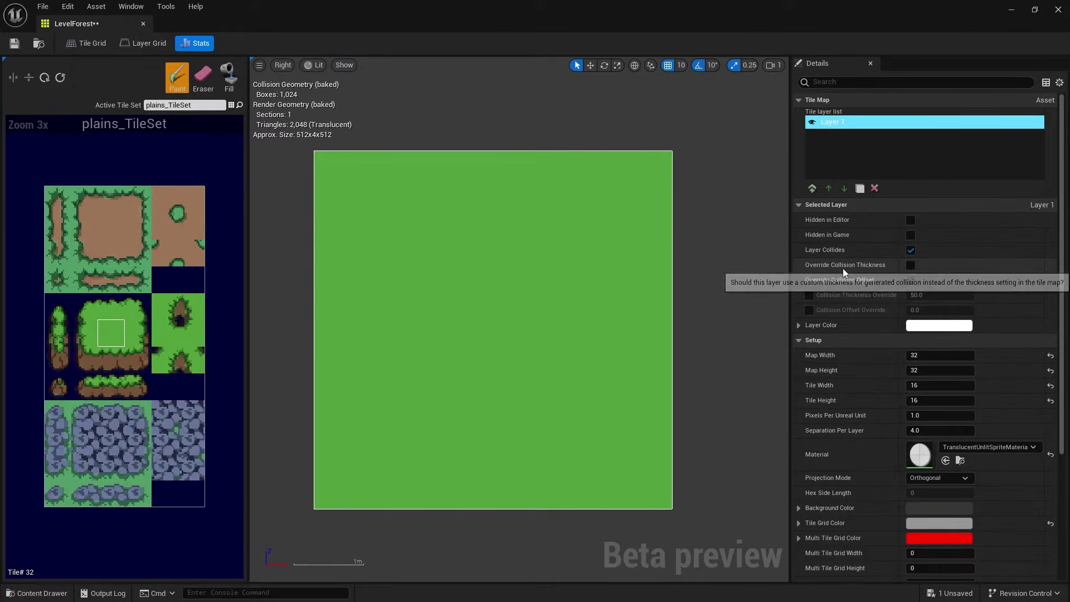
pyautogui.click(910, 265)
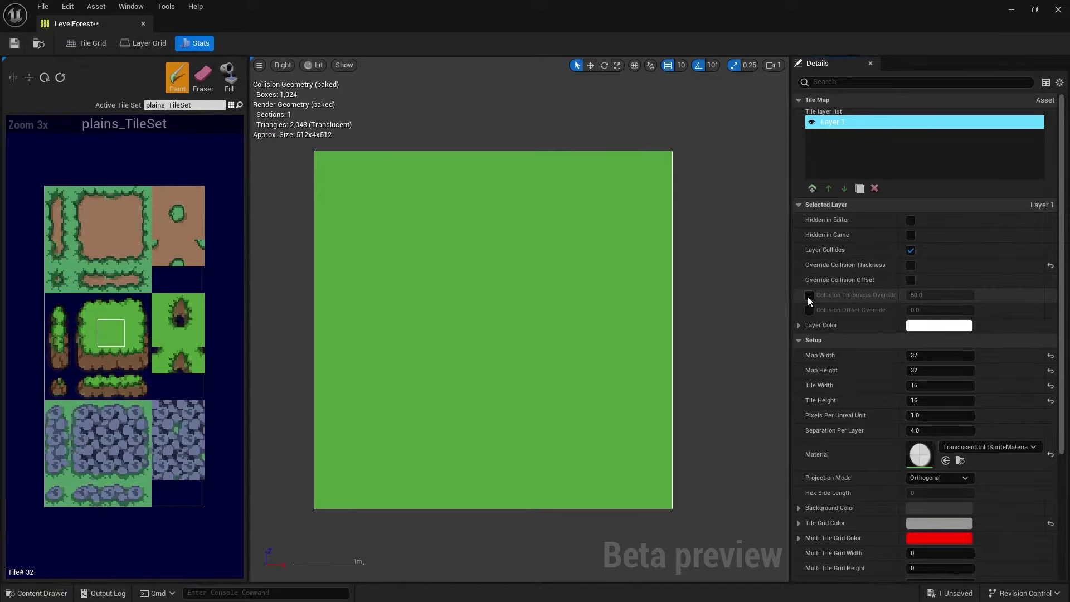
pyautogui.click(925, 295)
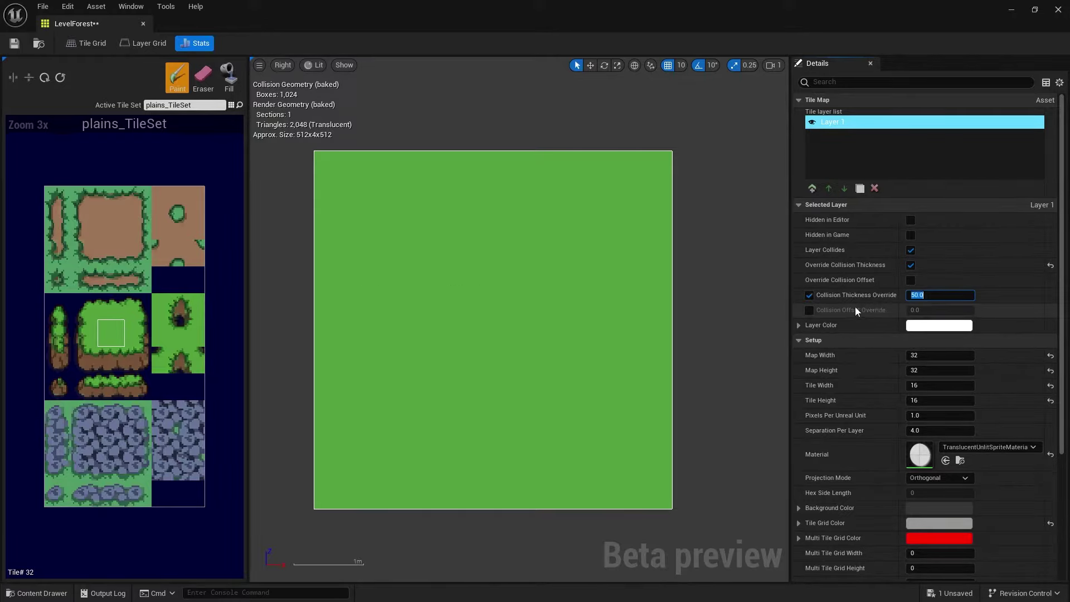
pyautogui.click(809, 296)
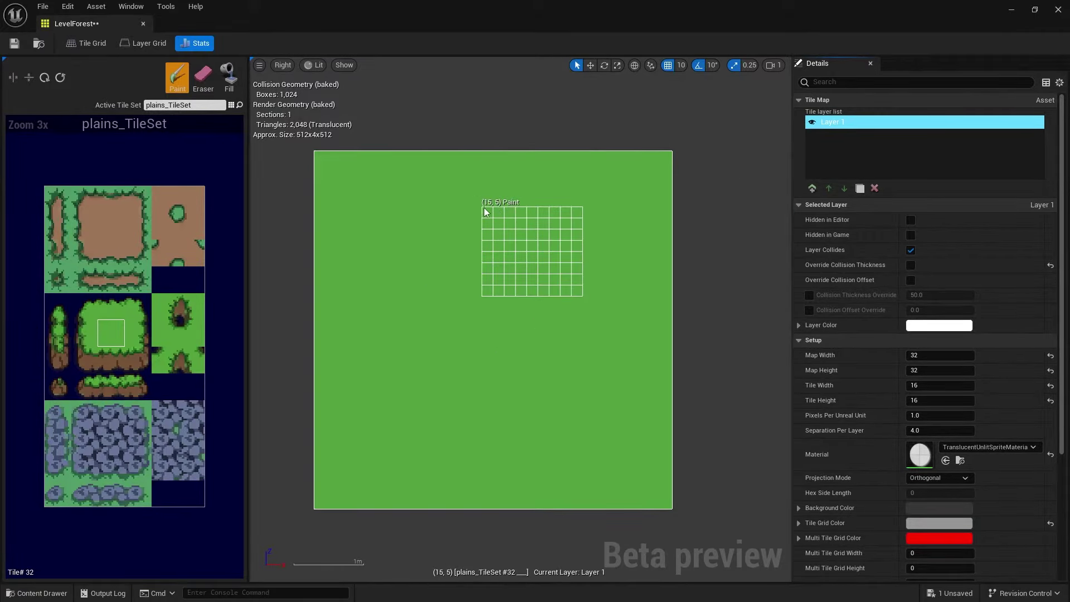
pyautogui.scroll(-2, 864, 357)
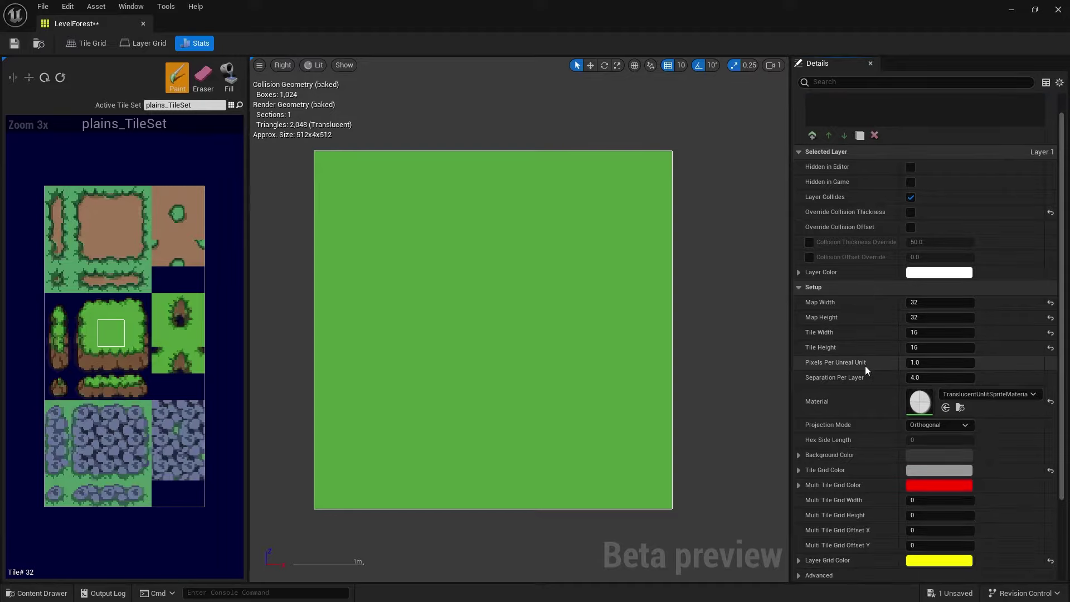
pyautogui.scroll(-1, 844, 332)
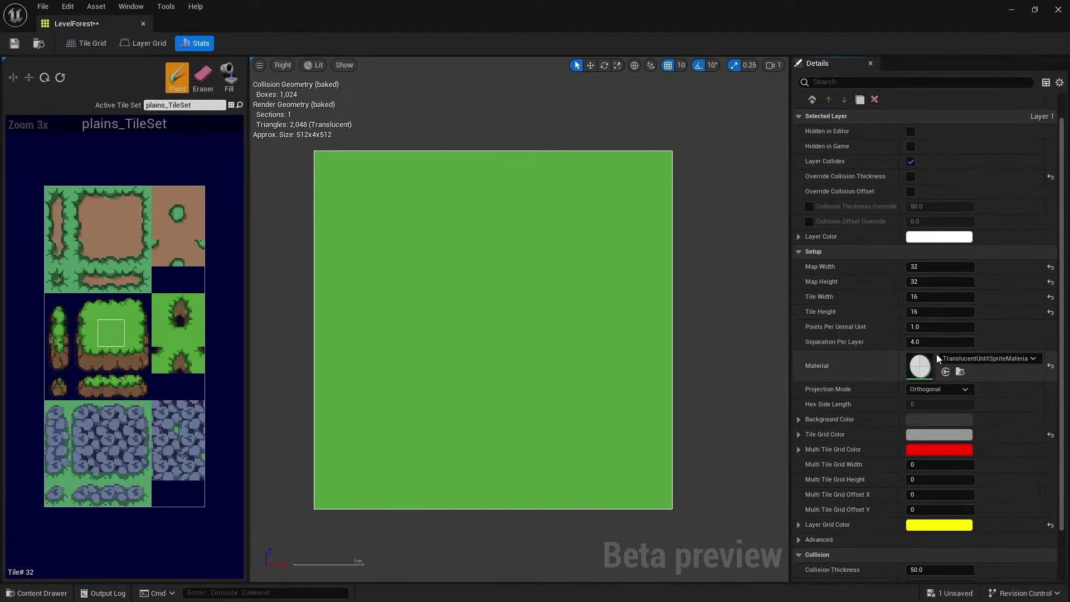
pyautogui.scroll(-1, 849, 359)
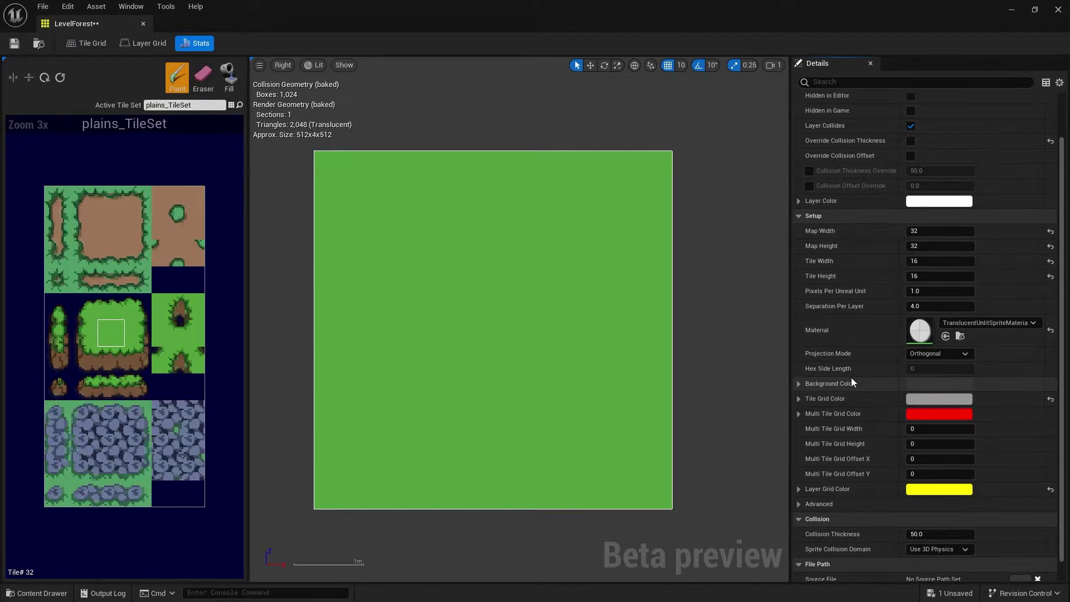
pyautogui.scroll(-1, 887, 420)
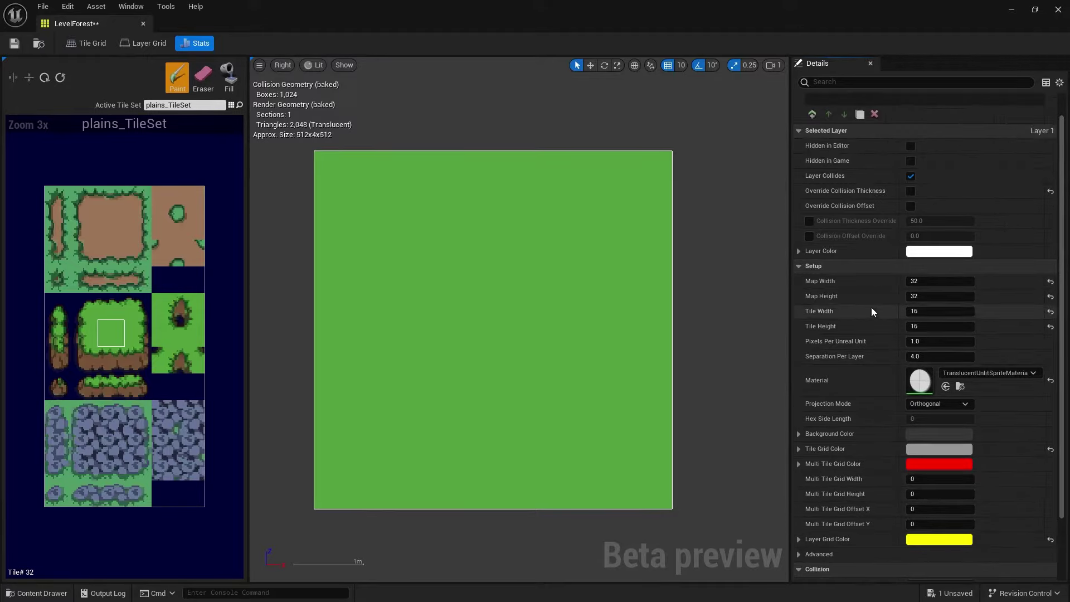
pyautogui.scroll(6, 871, 306)
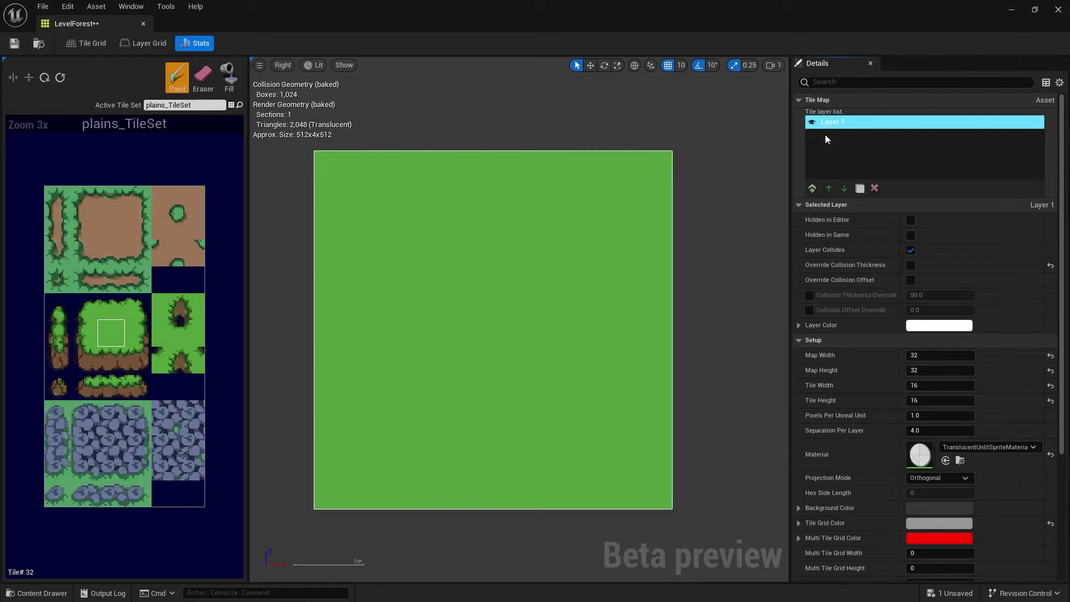
pyautogui.click(813, 192)
# - Rename Layer 2 to 'walls' and paint the 3x3 grass-topped bush block onto it
pyautogui.rightClick(837, 124)
pyautogui.click(891, 205)
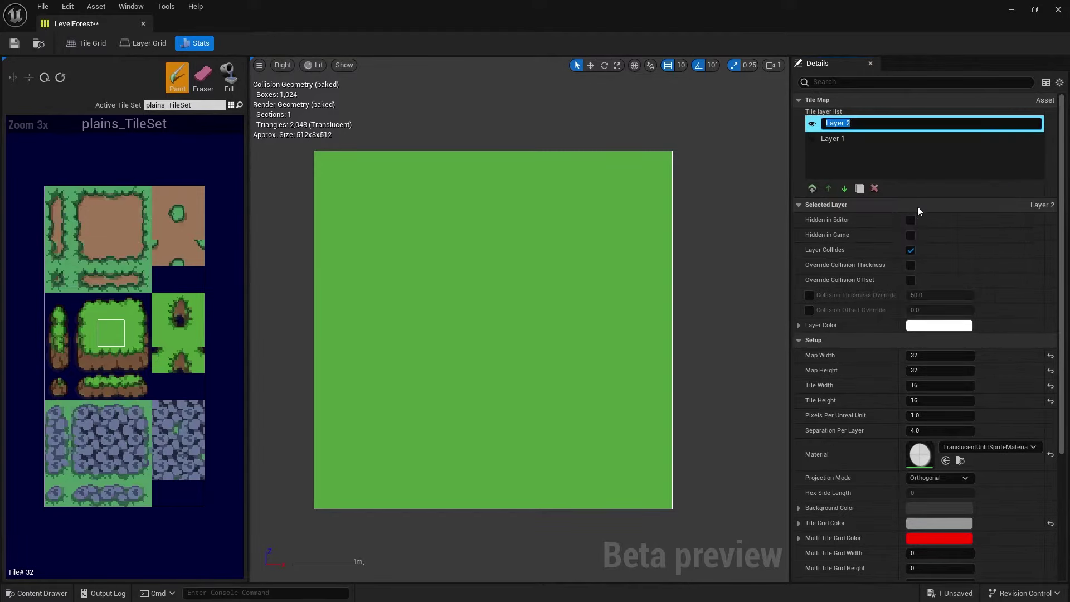
pyautogui.write('walls')
pyautogui.press('Return')
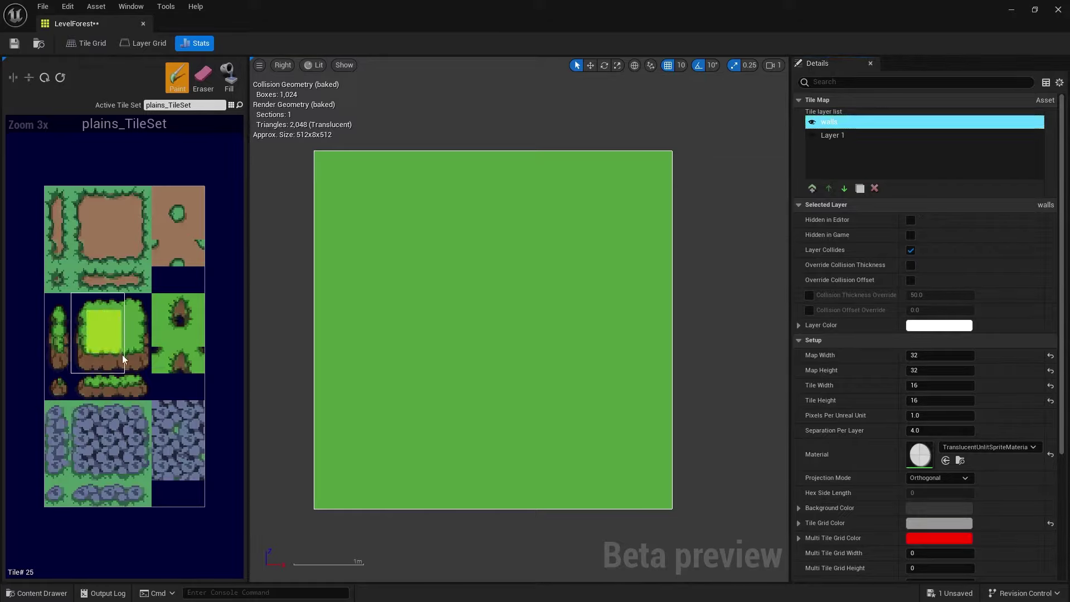
pyautogui.moveTo(122, 355)
pyautogui.mouseDown()
pyautogui.moveTo(135, 360)
pyautogui.moveTo(132, 346)
pyautogui.mouseUp()
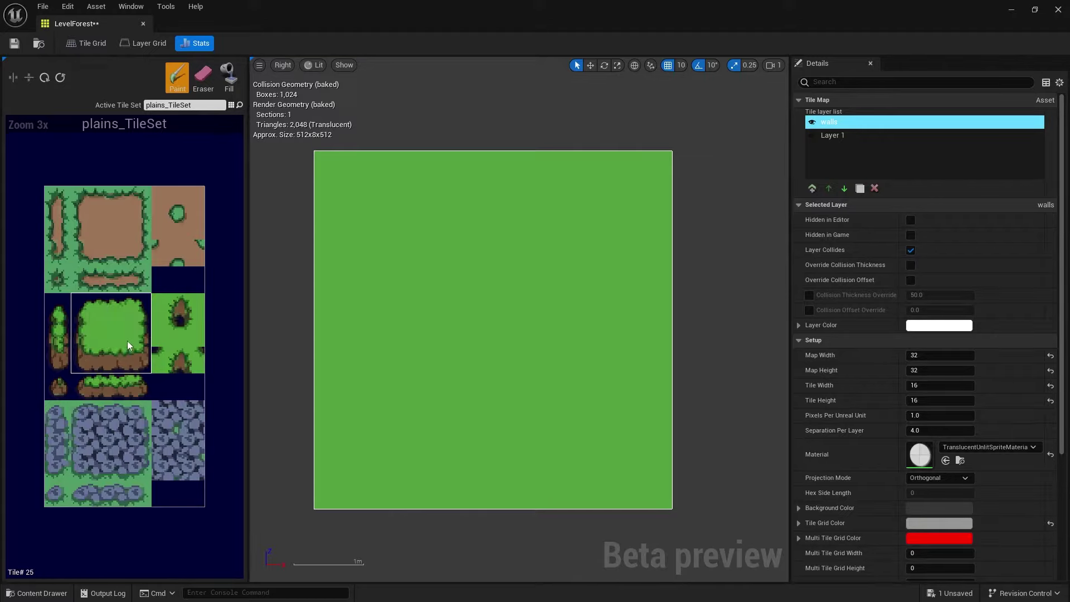
pyautogui.click(392, 248)
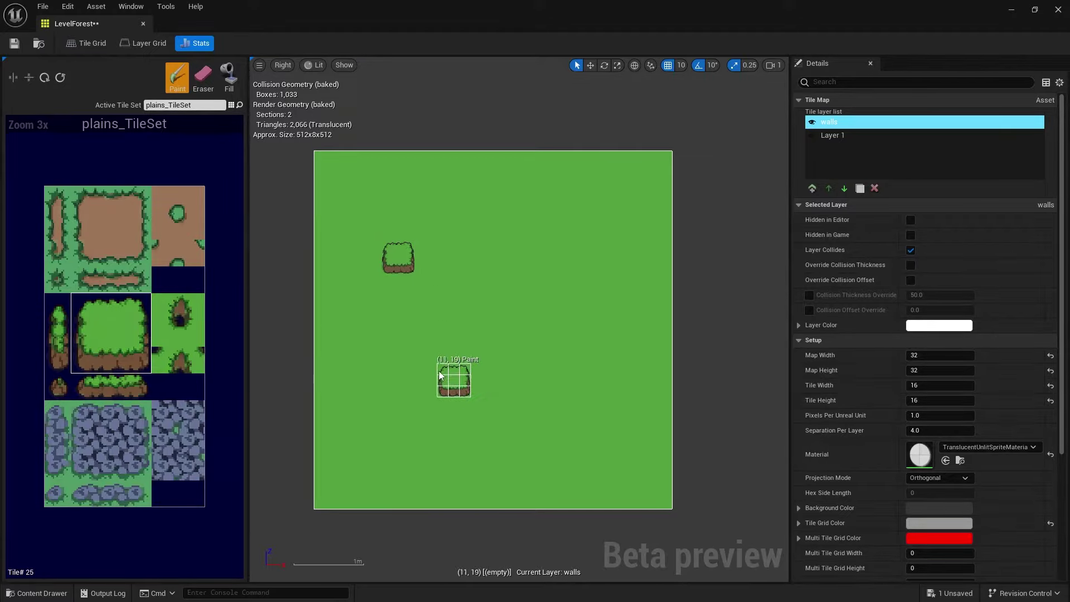
# - Lengthen the platform with aligned three-tile edge columns, undoing a misaligned one
pyautogui.scroll(3, 382, 254)
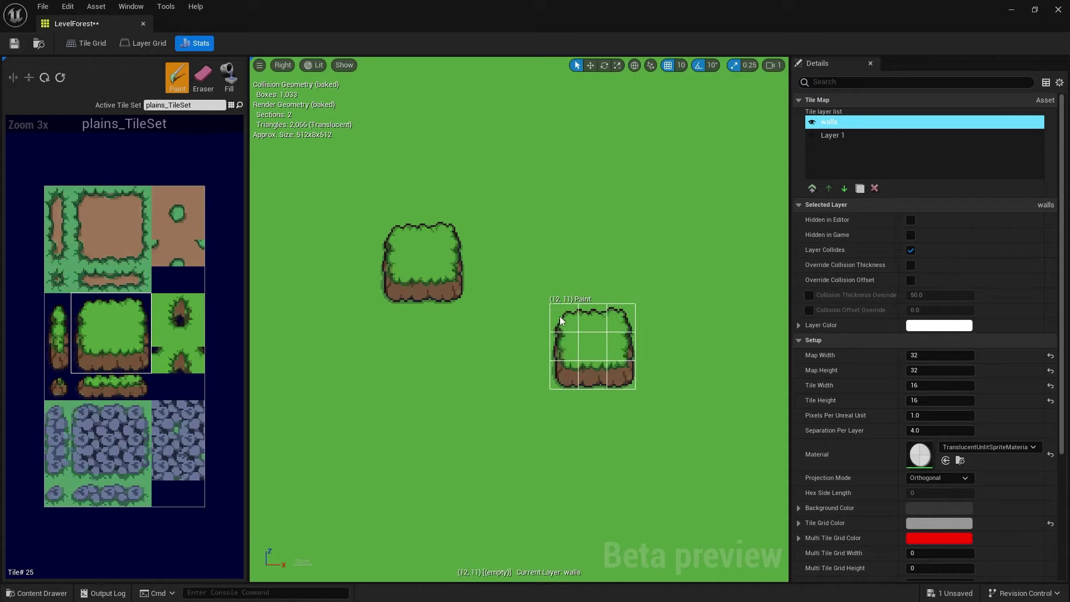
pyautogui.scroll(-4, 560, 316)
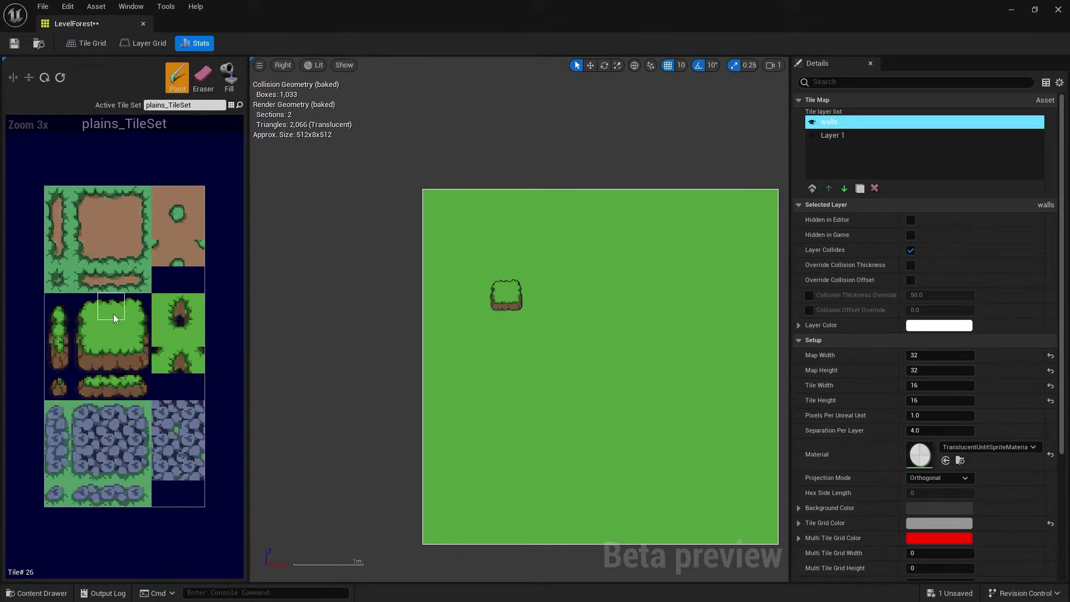
pyautogui.moveTo(112, 328); pyautogui.dragTo(109, 359)
pyautogui.moveTo(109, 308); pyautogui.dragTo(114, 365)
pyautogui.click(525, 287)
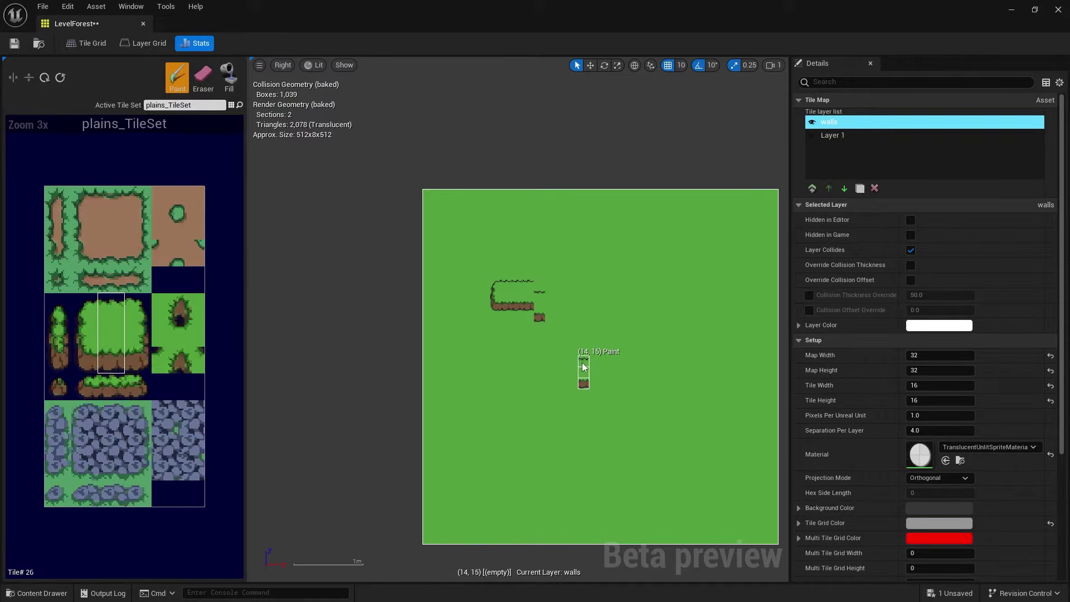
pyautogui.scroll(4, 581, 367)
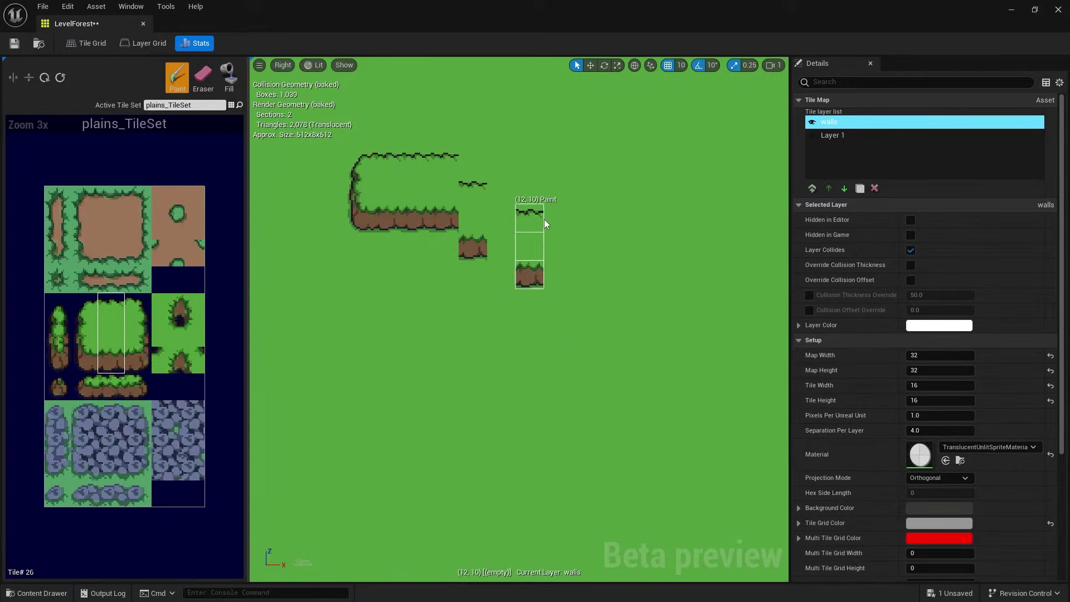
pyautogui.hotkey('ctrl', 'z')
pyautogui.moveTo(480, 156); pyautogui.dragTo(721, 161)
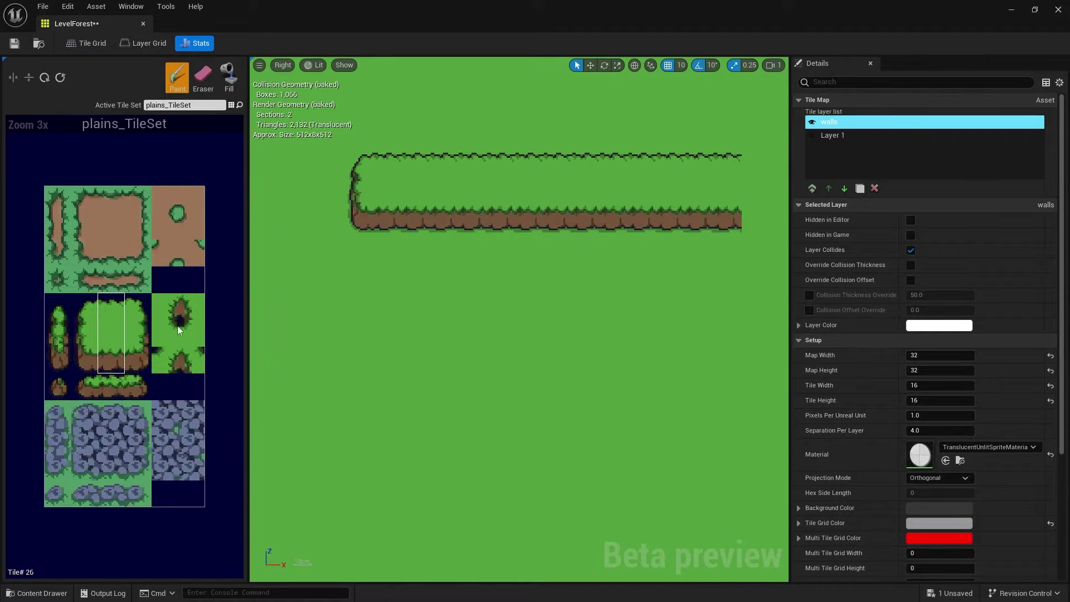
# - Paint the end-cap at (9,10), left wall tiles at (9,11) and (9,13), and row 14's bottom edge
pyautogui.click(168, 305)
pyautogui.click(189, 306)
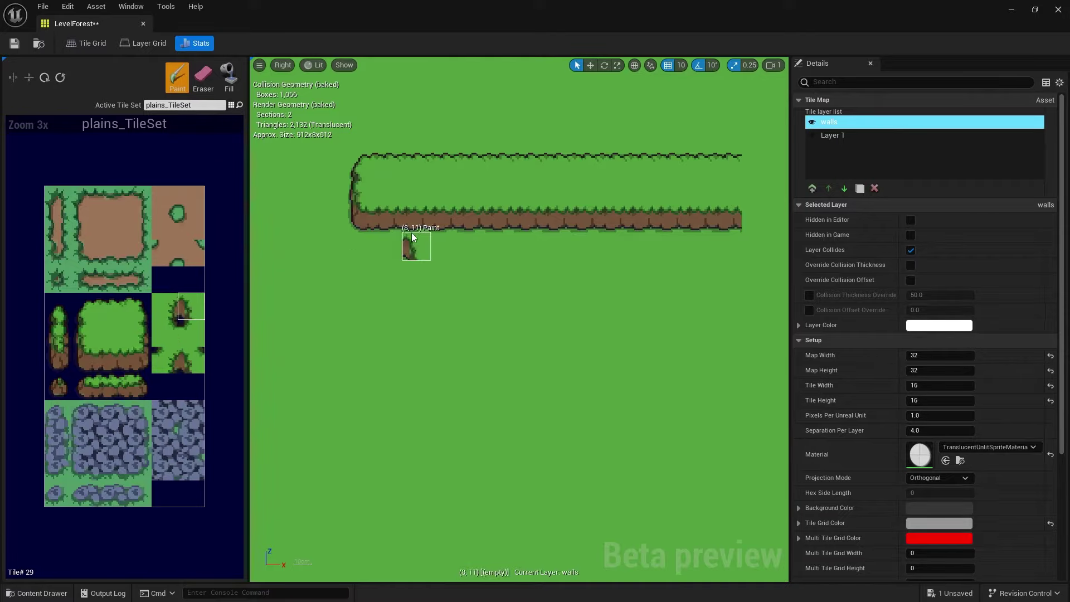
pyautogui.click(457, 218)
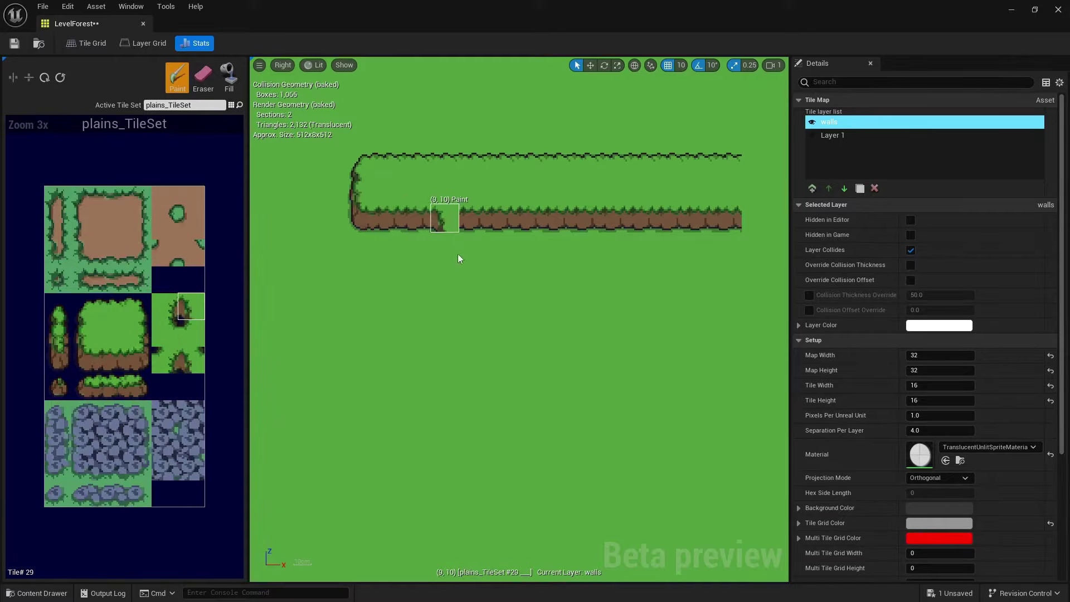
pyautogui.click(88, 332)
pyautogui.click(444, 244)
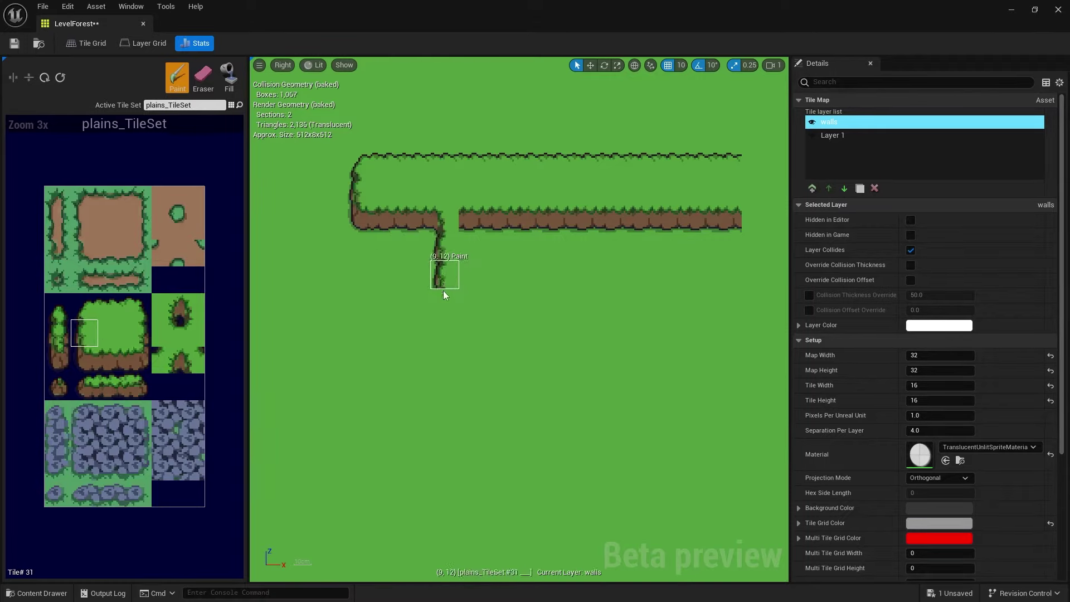
pyautogui.click(442, 304)
pyautogui.click(85, 360)
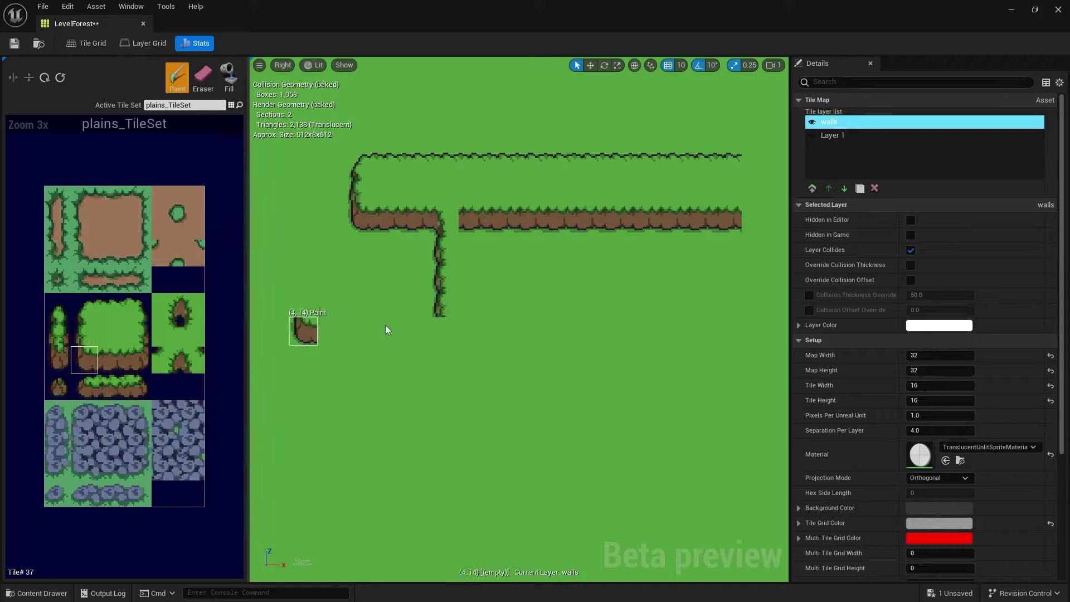
pyautogui.moveTo(455, 330); pyautogui.dragTo(501, 332)
# - Add the bottom-right corner at (12,14), right wall tiles, and a tapered end at (12,12)
pyautogui.click(111, 356)
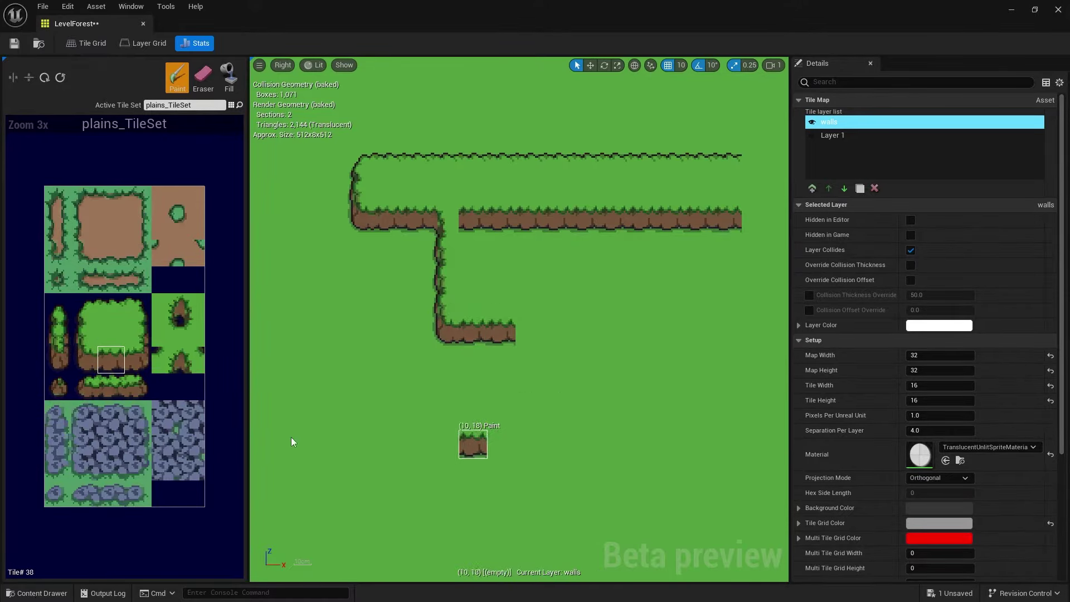
pyautogui.click(137, 359)
pyautogui.click(526, 333)
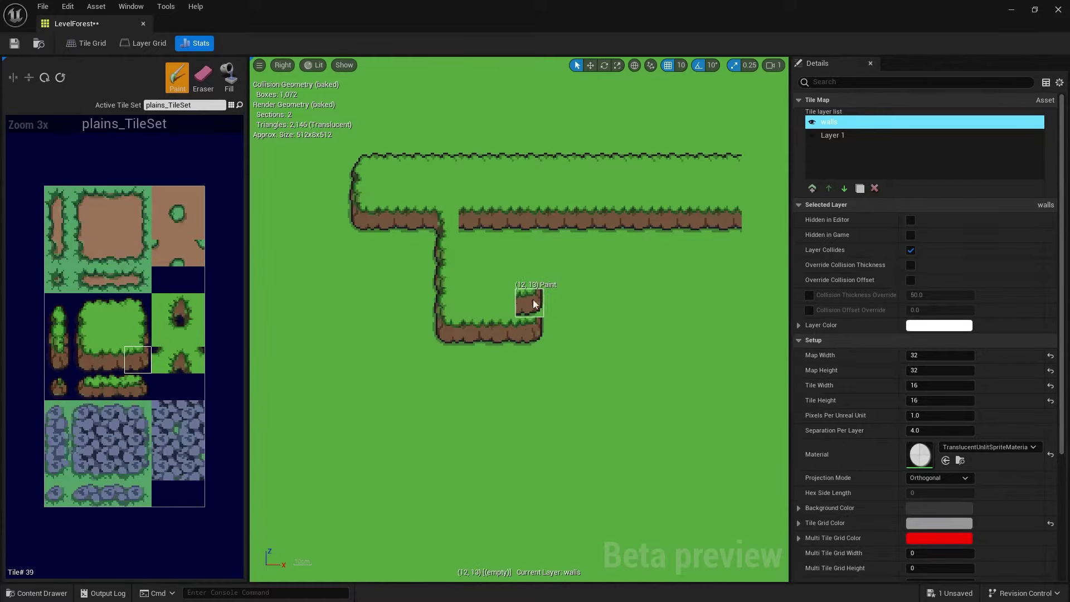
pyautogui.click(134, 334)
pyautogui.moveTo(534, 297); pyautogui.dragTo(534, 266)
pyautogui.click(165, 306)
pyautogui.click(537, 268)
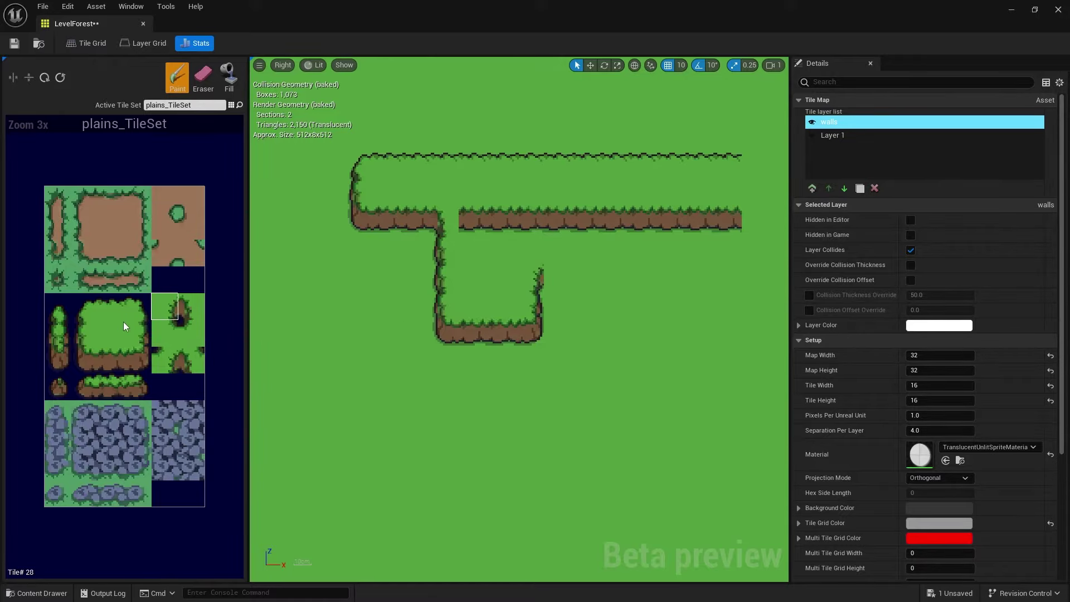
# - Finish the right wall with a tapered end tile and paint grass over the middle wall segment
pyautogui.click(556, 276)
pyautogui.click(137, 360)
pyautogui.click(556, 244)
pyautogui.click(167, 307)
pyautogui.click(550, 222)
pyautogui.click(111, 333)
pyautogui.moveTo(471, 219); pyautogui.dragTo(521, 215)
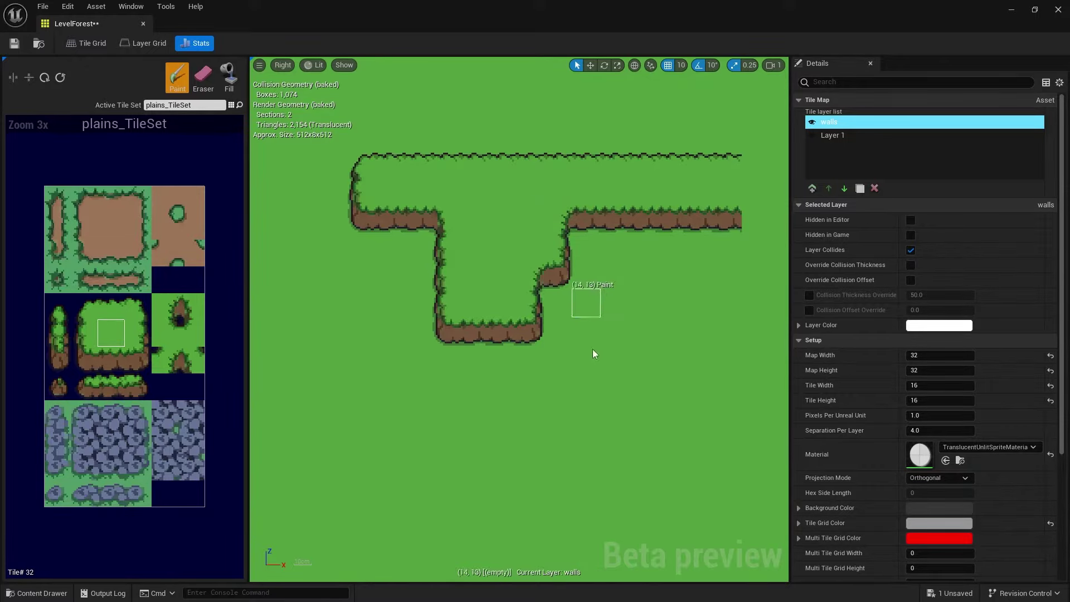
pyautogui.moveTo(733, 254); pyautogui.dragTo(550, 299, button='right')
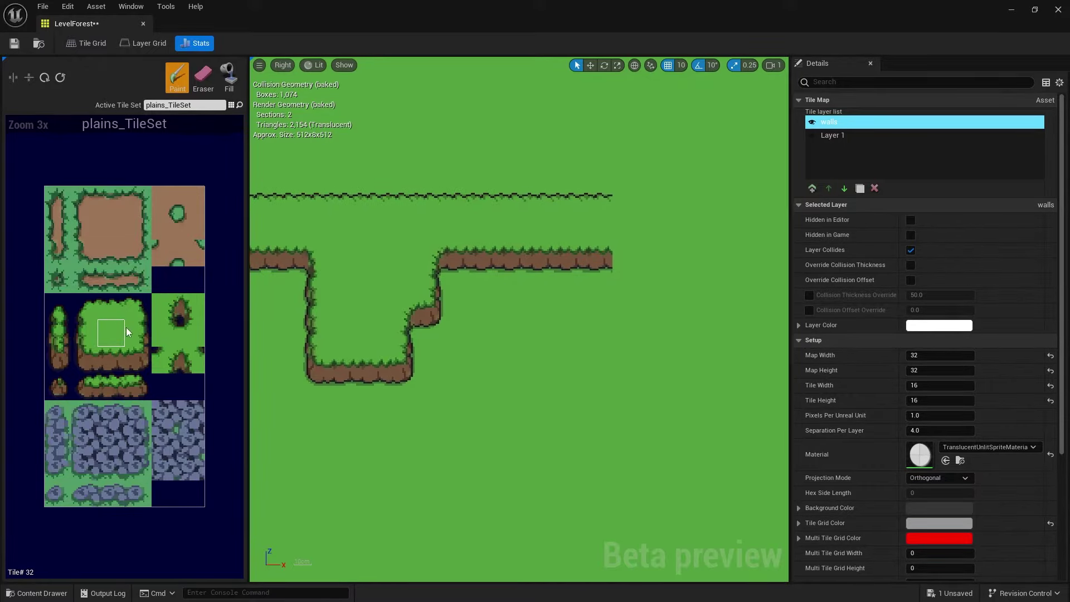
# - Paint the bottom-right corner and right-edge tiles at the brown strip's right end
pyautogui.click(138, 306)
pyautogui.moveTo(628, 284)
pyautogui.mouseDown(button='right')
pyautogui.moveTo(629, 296)
pyautogui.moveTo(436, 234)
pyautogui.moveTo(671, 253)
pyautogui.moveTo(669, 332)
pyautogui.moveTo(640, 232)
pyautogui.moveTo(596, 269)
pyautogui.mouseUp(button='right')
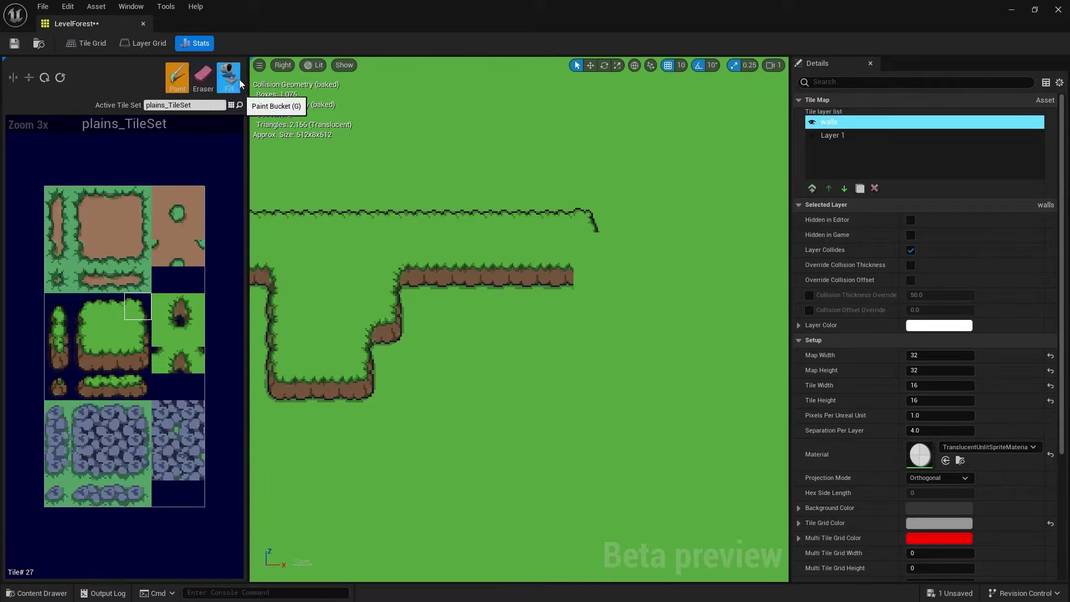
pyautogui.click(138, 359)
pyautogui.click(590, 278)
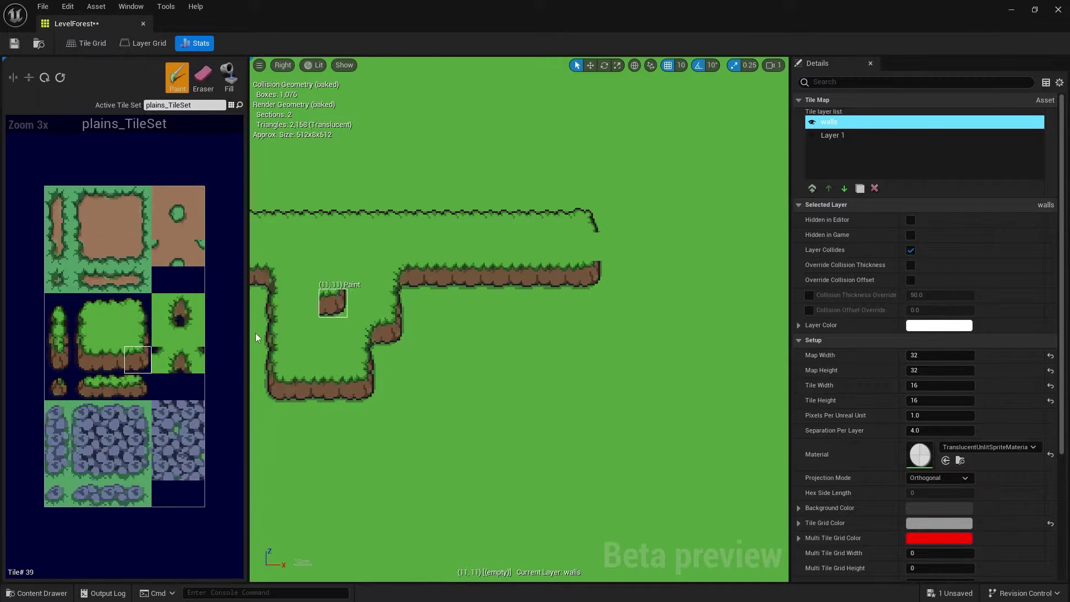
pyautogui.click(148, 331)
pyautogui.click(593, 270)
pyautogui.moveTo(453, 375)
pyautogui.mouseDown(button='right')
pyautogui.moveTo(676, 423)
pyautogui.moveTo(472, 396)
pyautogui.mouseUp(button='right')
pyautogui.scroll(-2, 516, 443)
pyautogui.moveTo(516, 443)
pyautogui.mouseDown(button='right')
pyautogui.moveTo(566, 267)
pyautogui.moveTo(549, 312)
pyautogui.mouseUp(button='right')
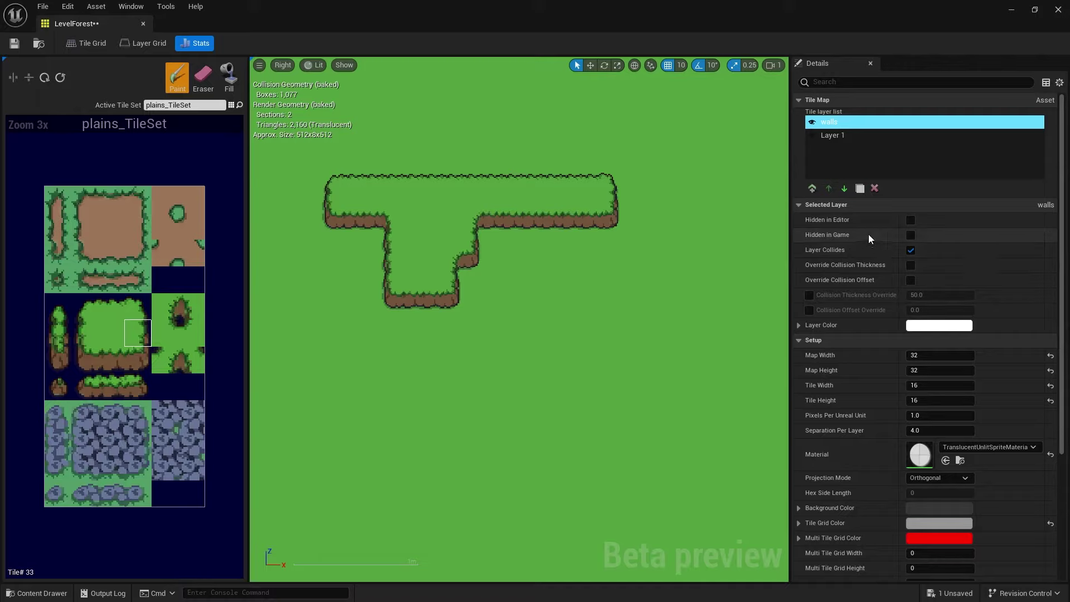
# - Enable Override Collision Thickness on the walls layer and set it to 100
pyautogui.click(809, 295)
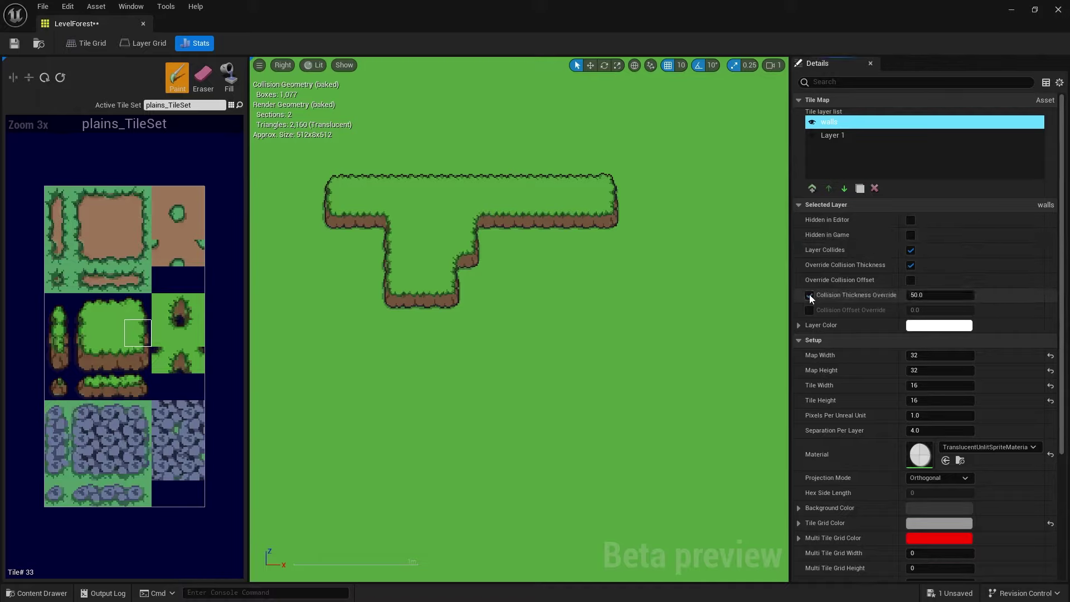
pyautogui.click(939, 296)
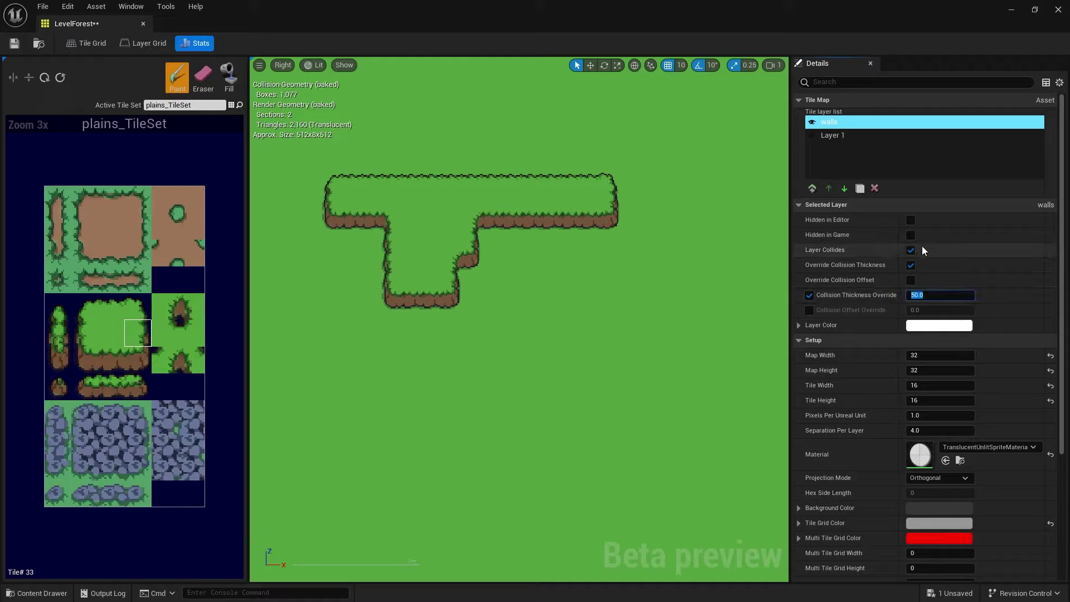
pyautogui.press('Return')
# - Save LevelForest, return to ThirdPersonMap, and drop the tile map into the level from the Content Drawer
pyautogui.click(16, 44)
pyautogui.click(1057, 9)
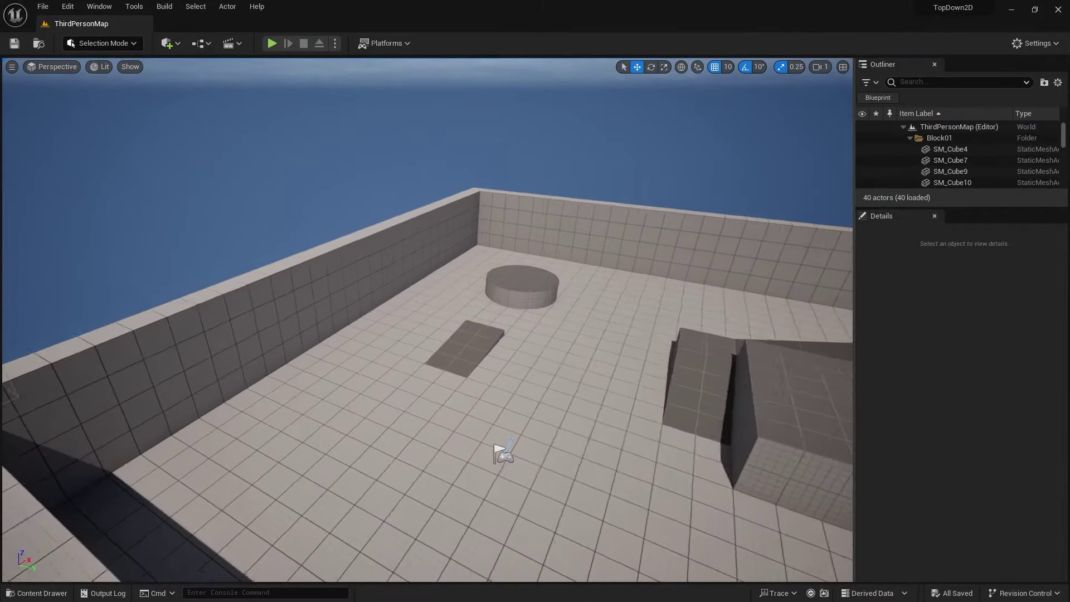
pyautogui.moveTo(293, 481); pyautogui.dragTo(293, 481, button='right')
pyautogui.click(39, 593)
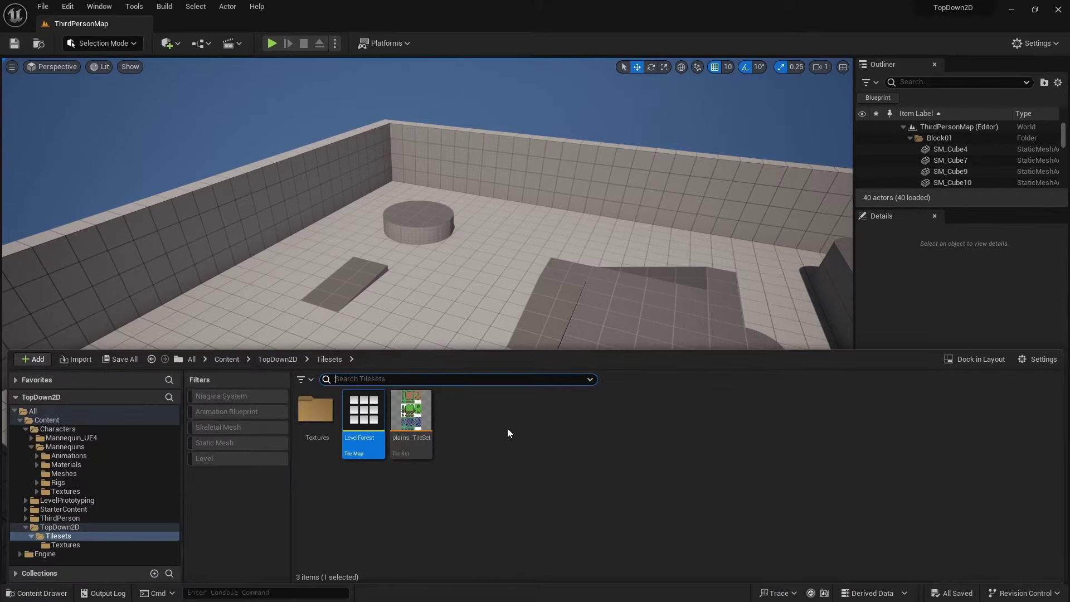
pyautogui.moveTo(363, 415); pyautogui.dragTo(377, 308)
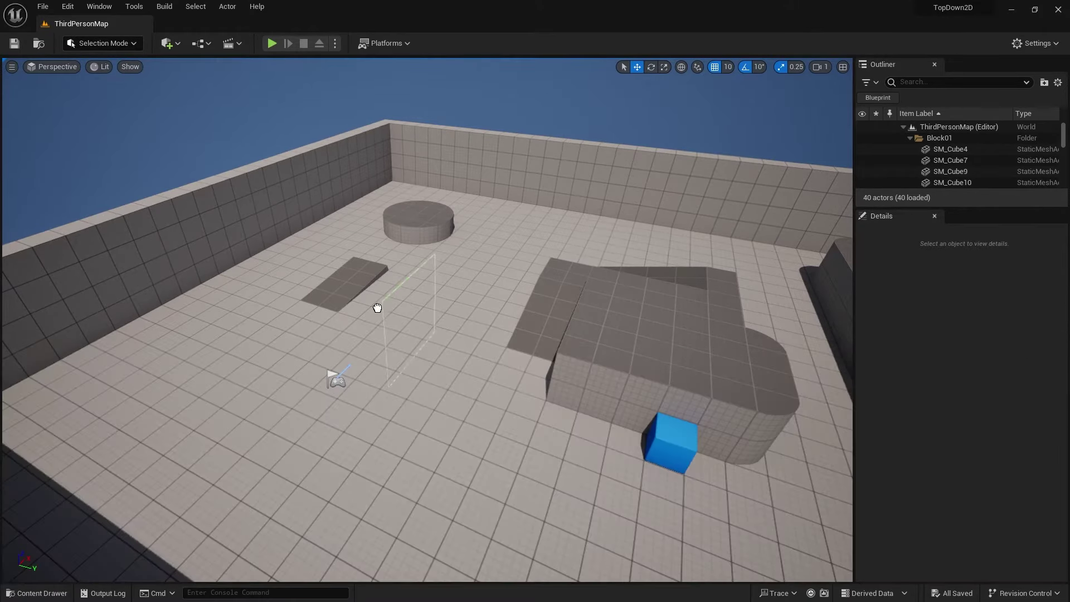
pyautogui.moveTo(311, 412); pyautogui.dragTo(311, 412)
pyautogui.moveTo(312, 412); pyautogui.dragTo(464, 363, button='right')
# - Rotate the tile map flat, lower it onto the floor, and slide it along Y to 970
pyautogui.moveTo(441, 367); pyautogui.dragTo(438, 112)
pyautogui.moveTo(438, 112); pyautogui.dragTo(341, 237, button='right')
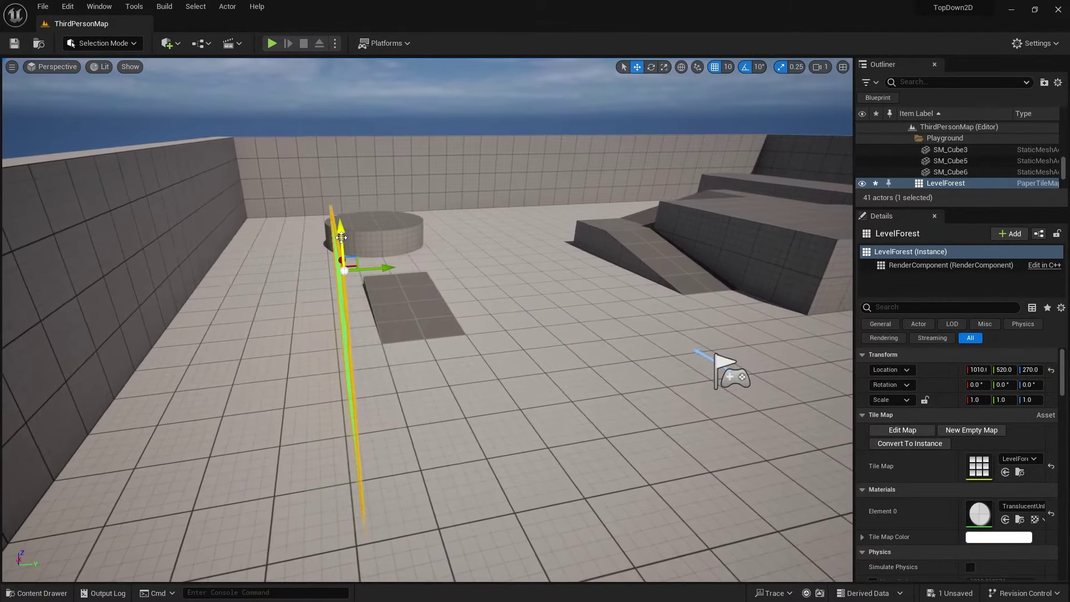
pyautogui.moveTo(348, 116); pyautogui.dragTo(347, 115, button='right')
pyautogui.press('e')
pyautogui.moveTo(515, 136); pyautogui.dragTo(557, 199)
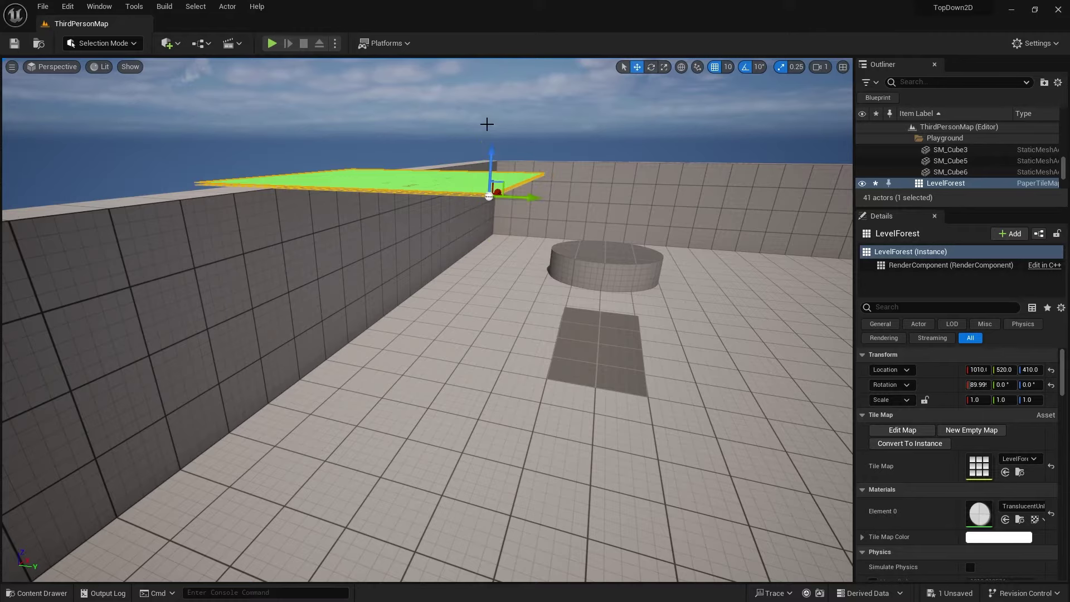
pyautogui.moveTo(494, 156); pyautogui.dragTo(466, 407)
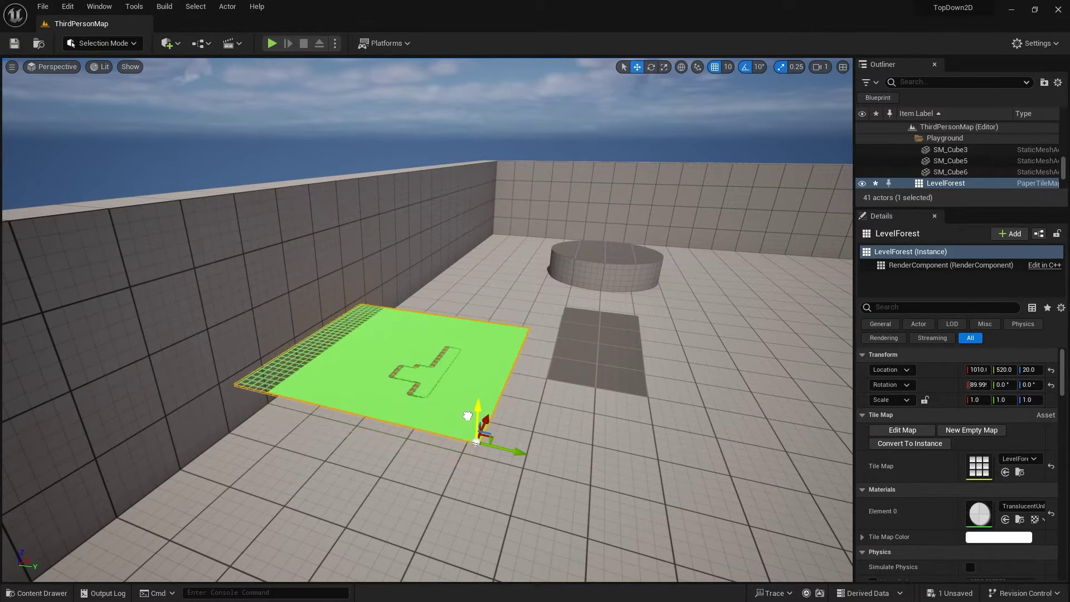
pyautogui.moveTo(558, 469); pyautogui.dragTo(764, 489)
pyautogui.moveTo(764, 490); pyautogui.dragTo(455, 414, button='right')
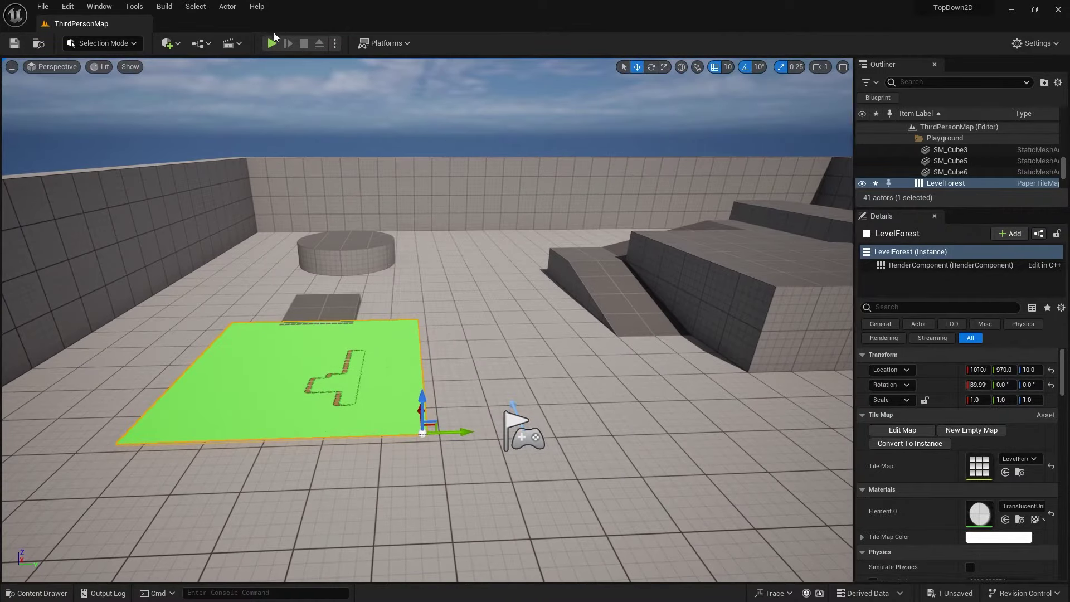
# - Play the level and run the character around the grass map with WASD
pyautogui.click(275, 39)
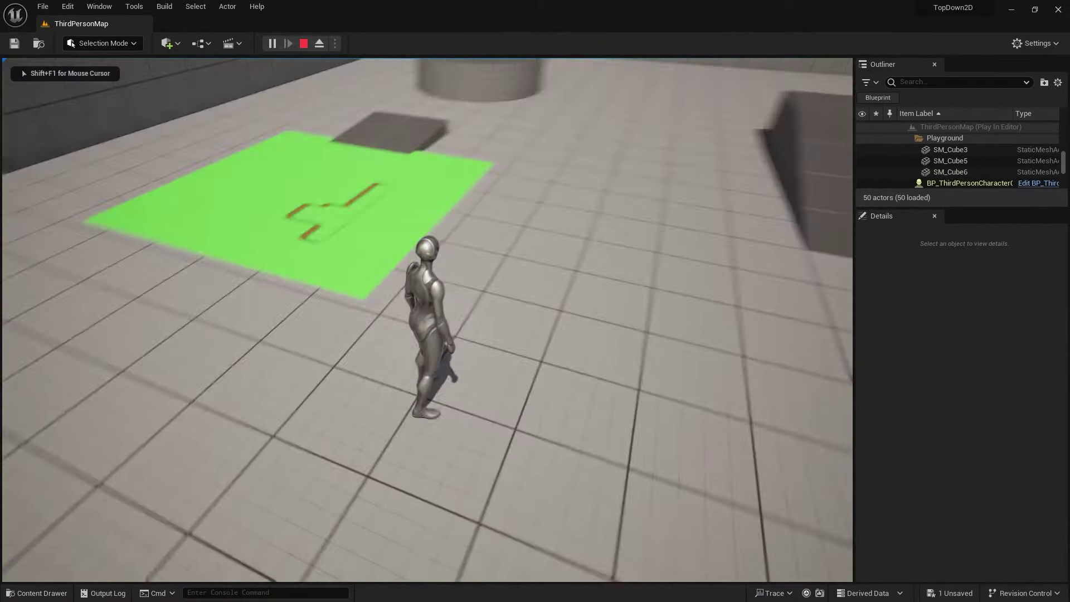
pyautogui.press('w')
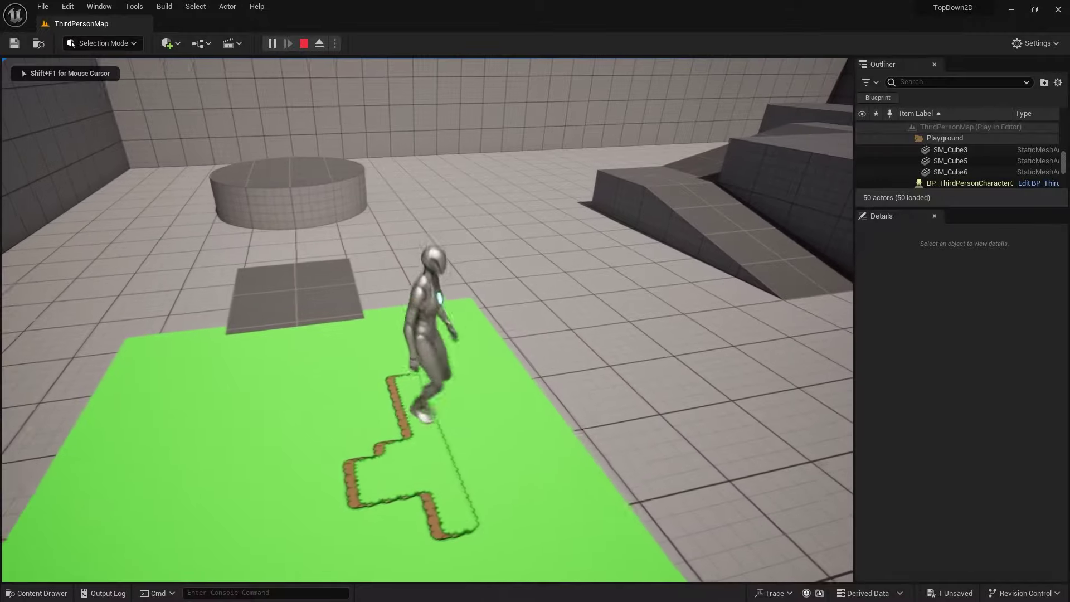
pyautogui.press('s')
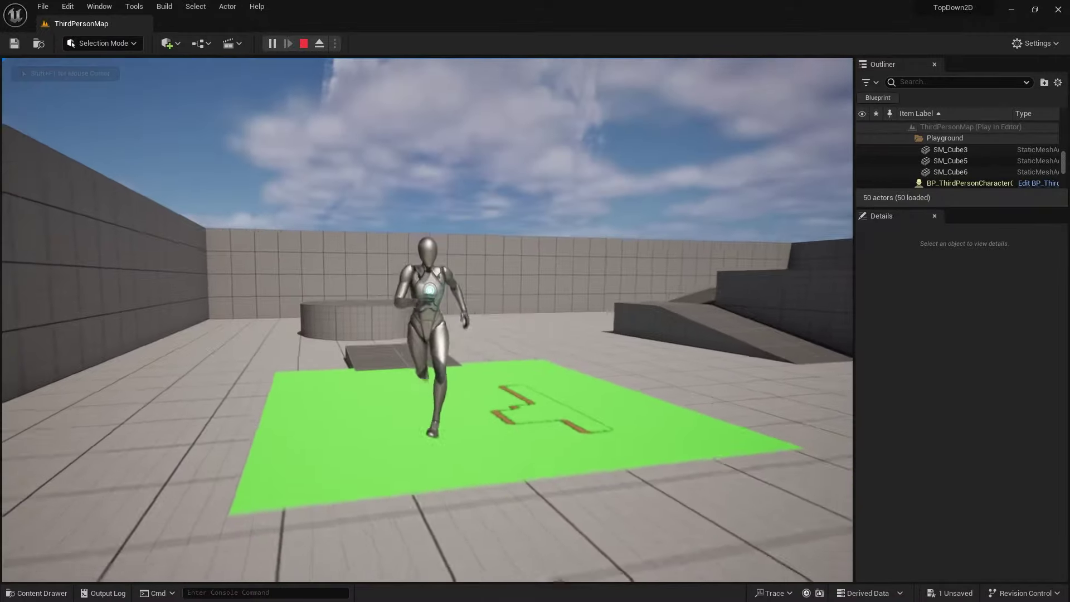
pyautogui.press('w')
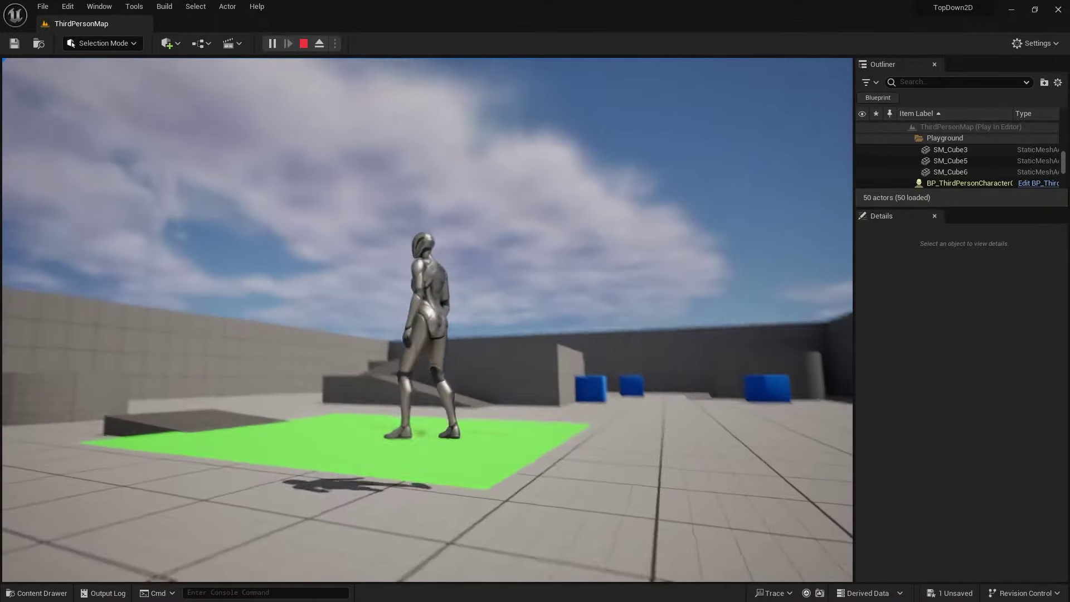
pyautogui.press('d')
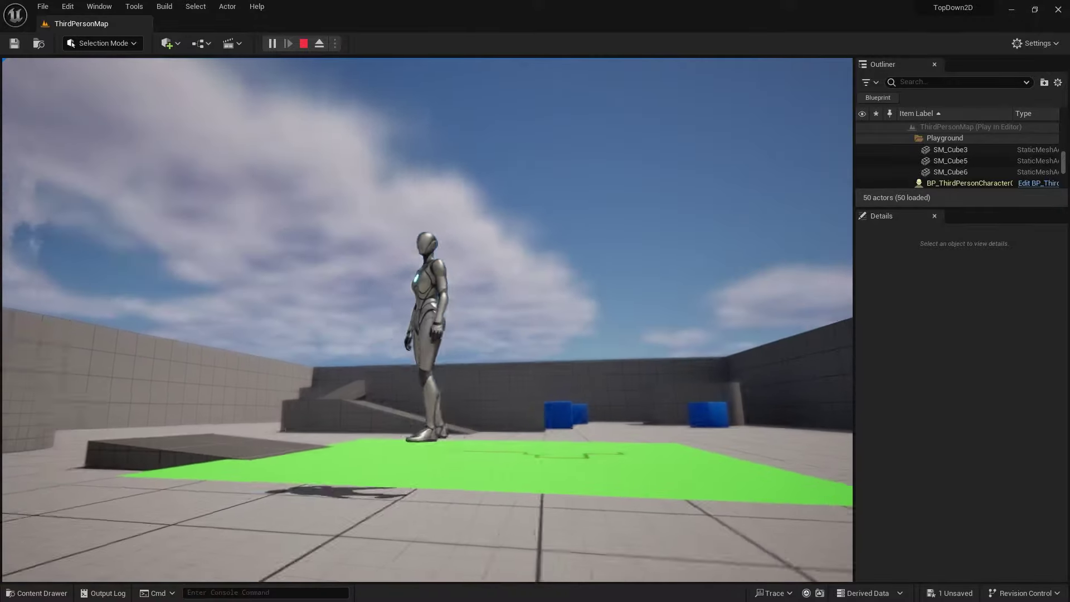
pyautogui.press('s')
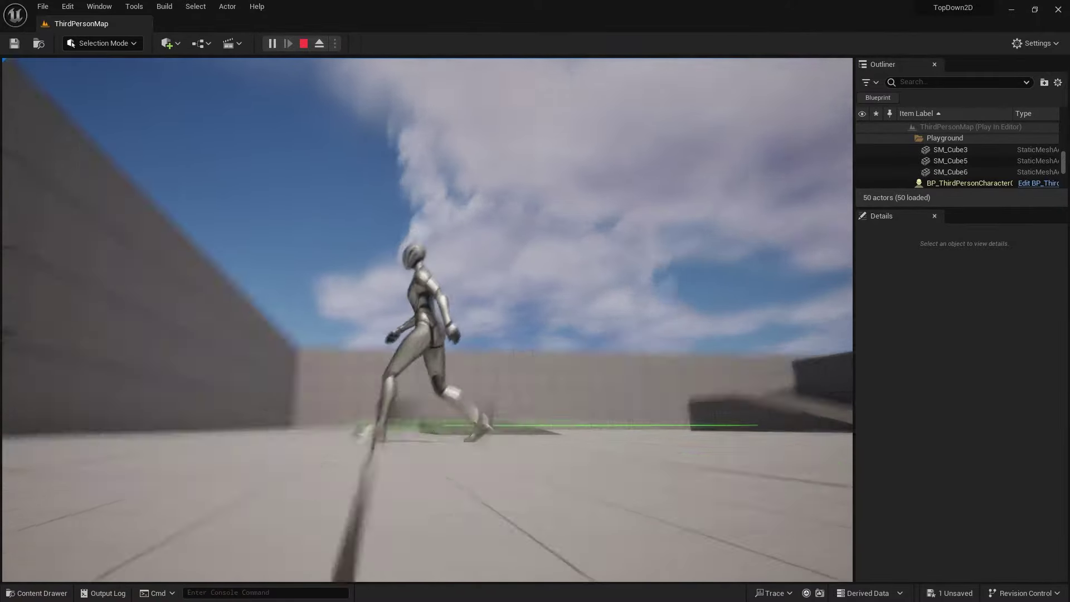
pyautogui.press('d')
pyautogui.press('w')
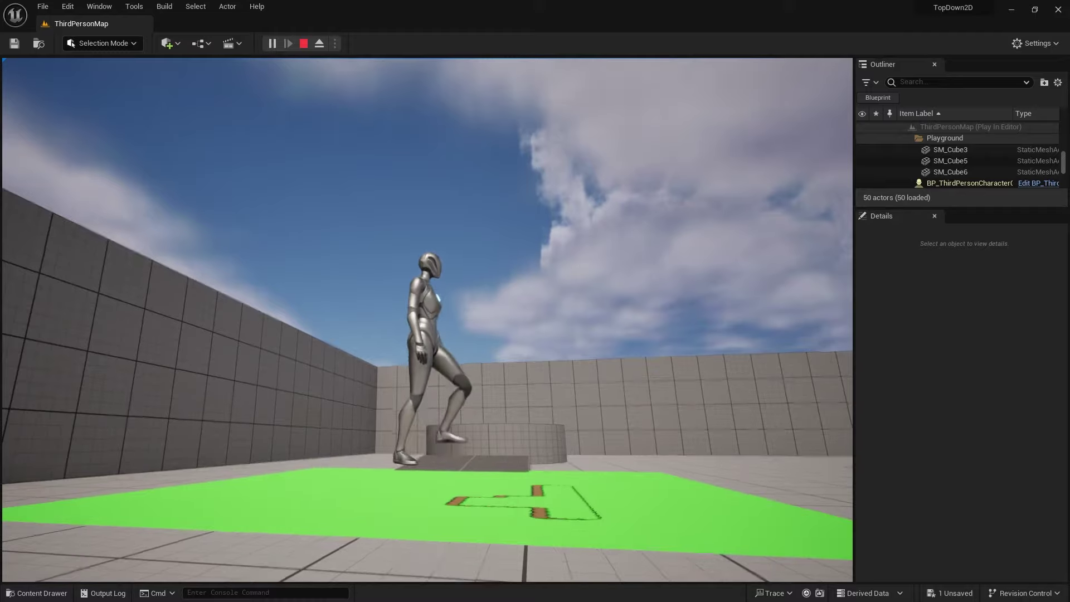
pyautogui.press('s')
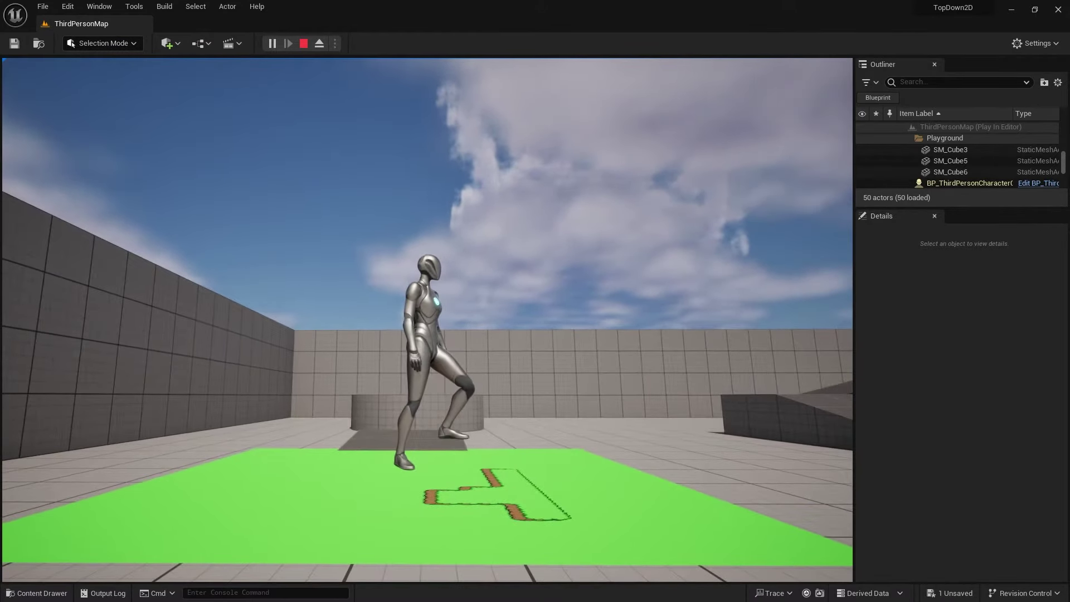
# - Stop the playtest and reopen LevelForest in the tile map editor with Layer 1 selected
pyautogui.press('Escape')
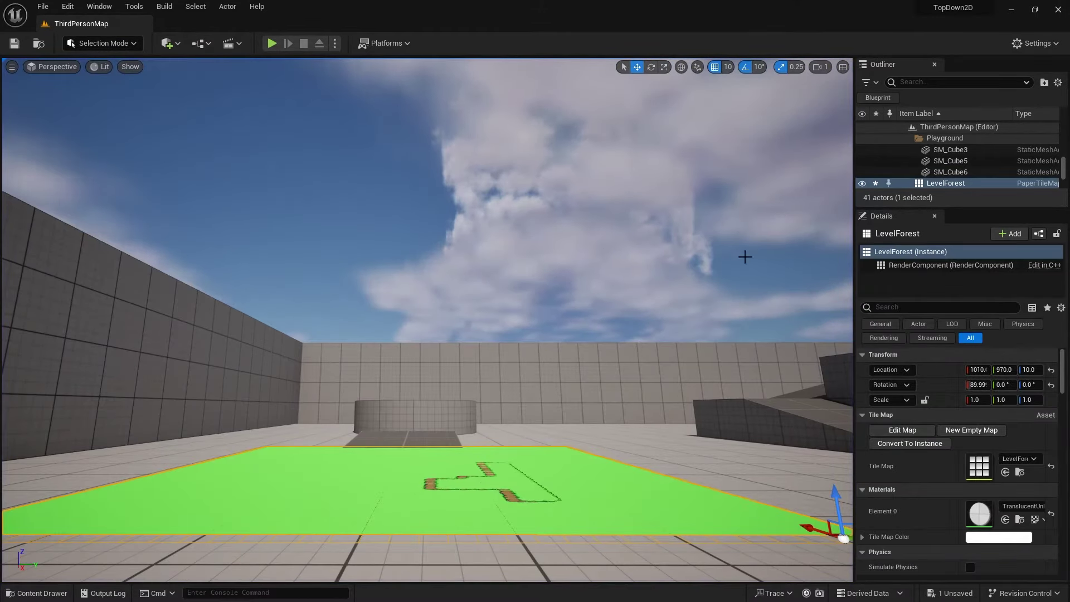
pyautogui.doubleClick(979, 468)
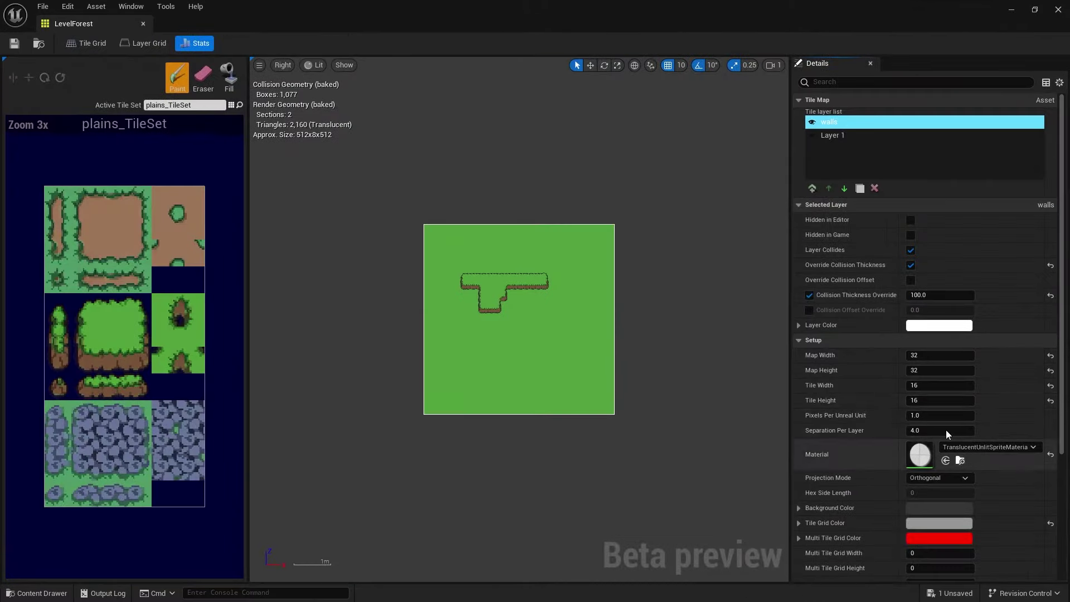
pyautogui.click(831, 133)
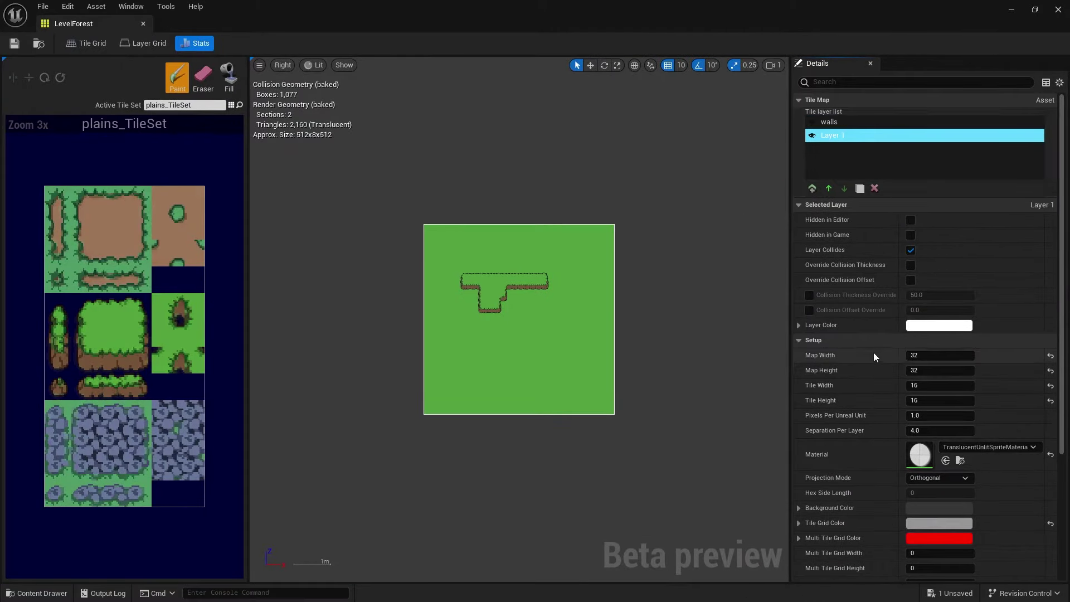
# - Turn off collision for Layer 1
pyautogui.click(911, 265)
pyautogui.click(809, 295)
pyautogui.click(910, 250)
# - Set the walls layer's Collision Thickness Override to 200 and return to the level editor
pyautogui.click(839, 122)
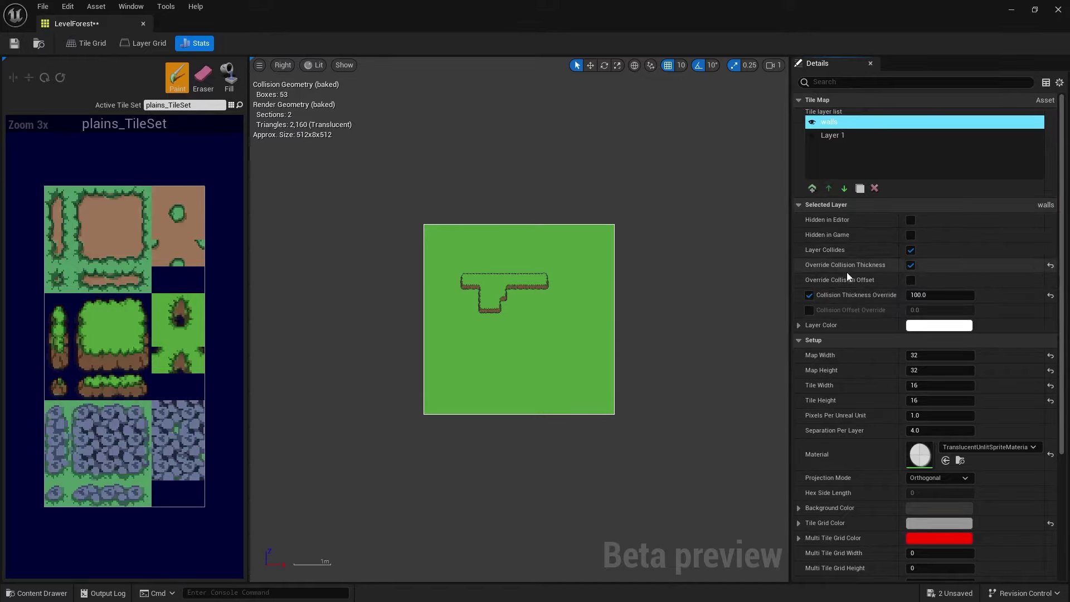
pyautogui.click(934, 293)
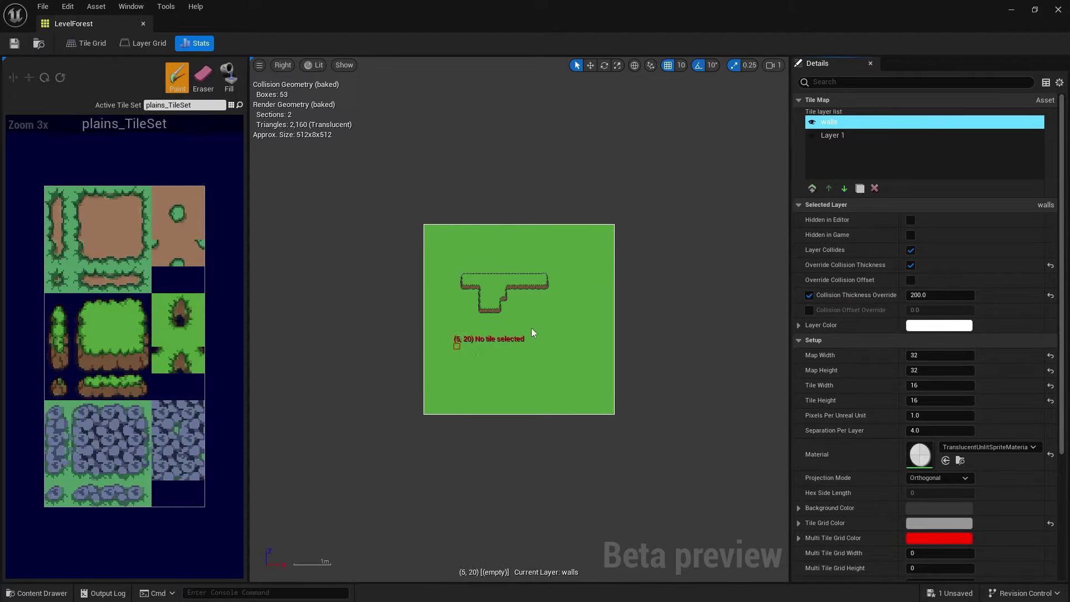
pyautogui.click(1012, 11)
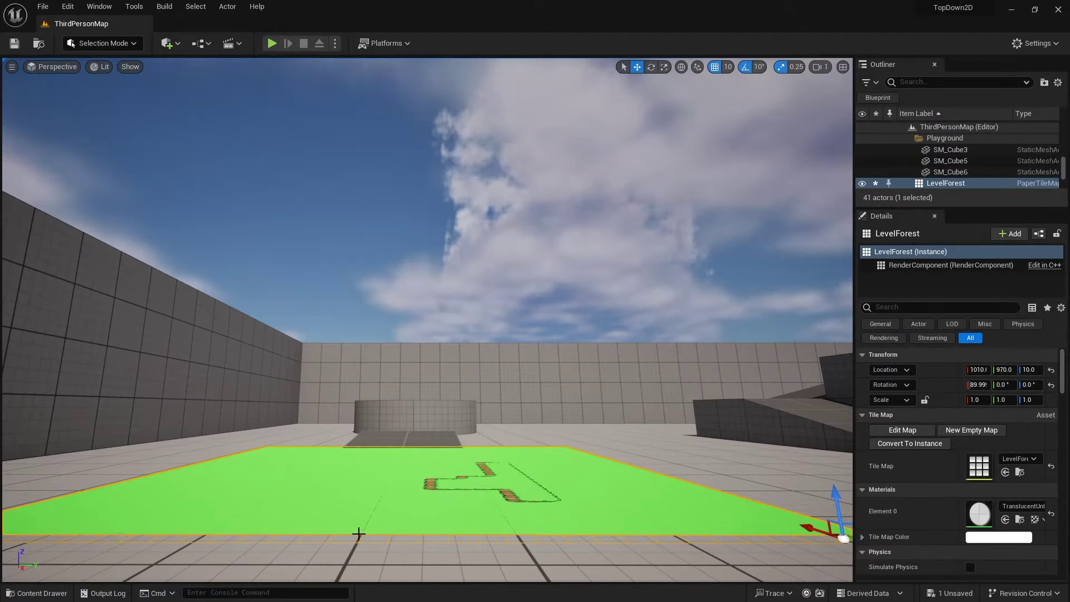
# - Playtest the level, walking the character onto the tile map
pyautogui.click(271, 44)
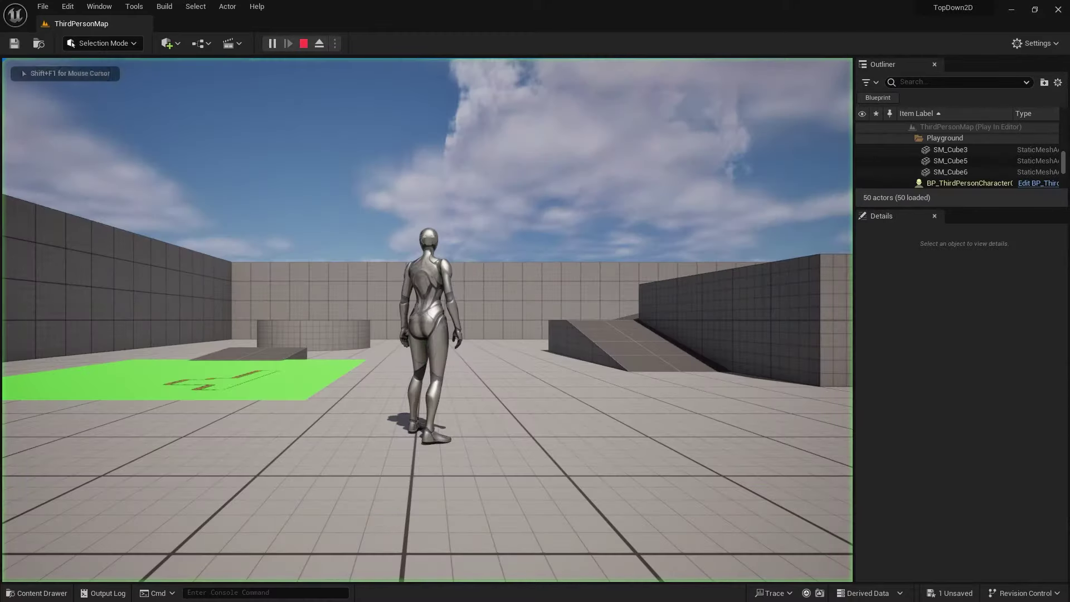
pyautogui.press('a')
pyautogui.press('w')
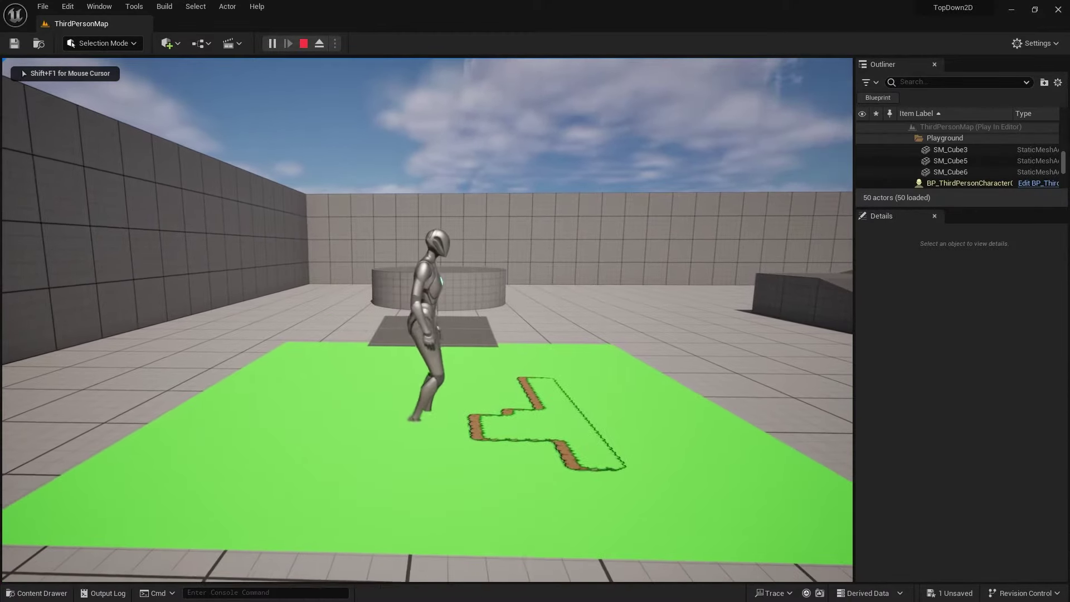
pyautogui.press('a')
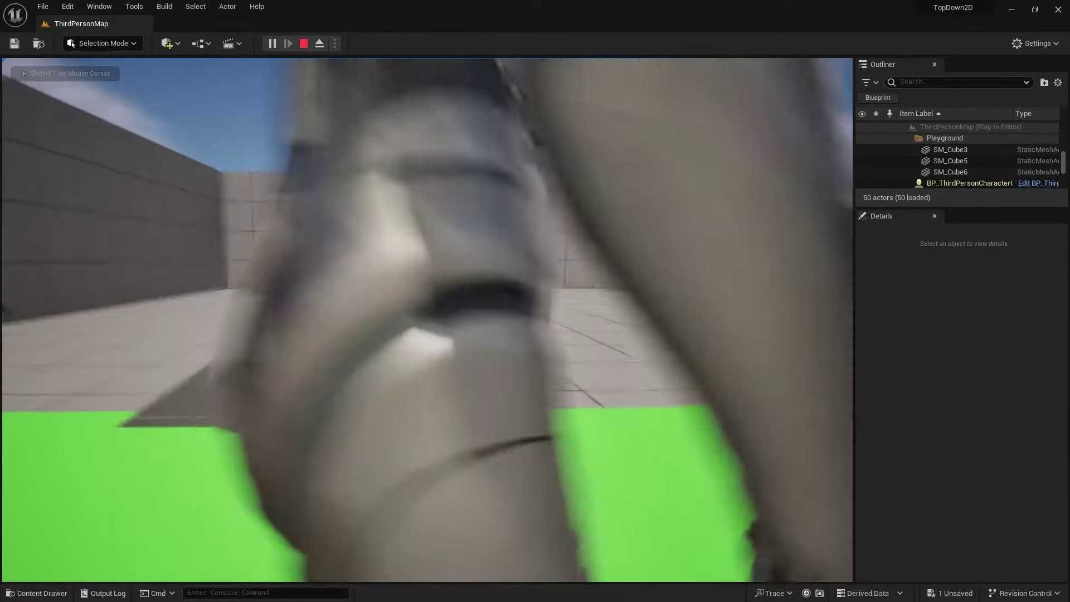
pyautogui.press('w')
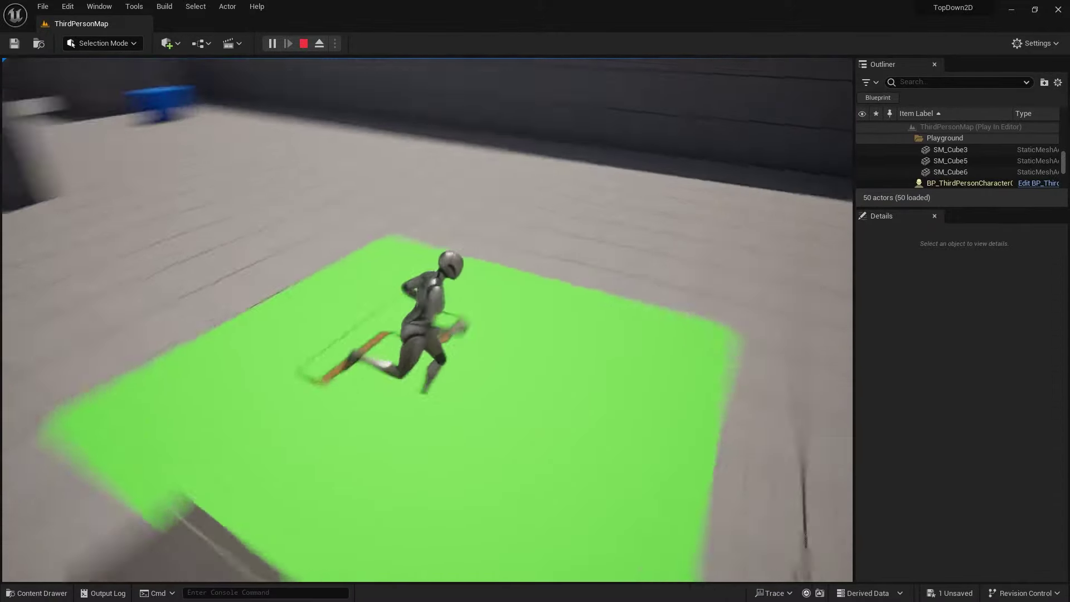
pyautogui.press('s')
pyautogui.press('Escape')
# - Scale the LevelForest actor to 4.5, rotate it to -89.9, and move it to X 1850
pyautogui.moveTo(458, 366); pyautogui.dragTo(458, 366, button='right')
pyautogui.moveTo(482, 365); pyautogui.dragTo(502, 340)
pyautogui.moveTo(440, 391); pyautogui.dragTo(795, 401)
pyautogui.moveTo(749, 355); pyautogui.dragTo(718, 193)
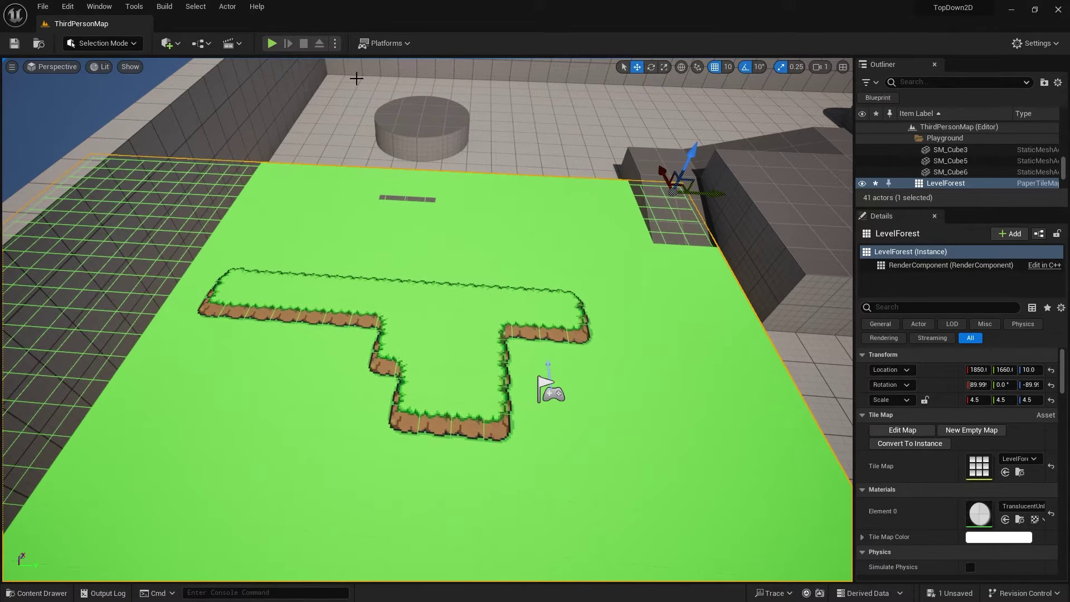
pyautogui.click(272, 43)
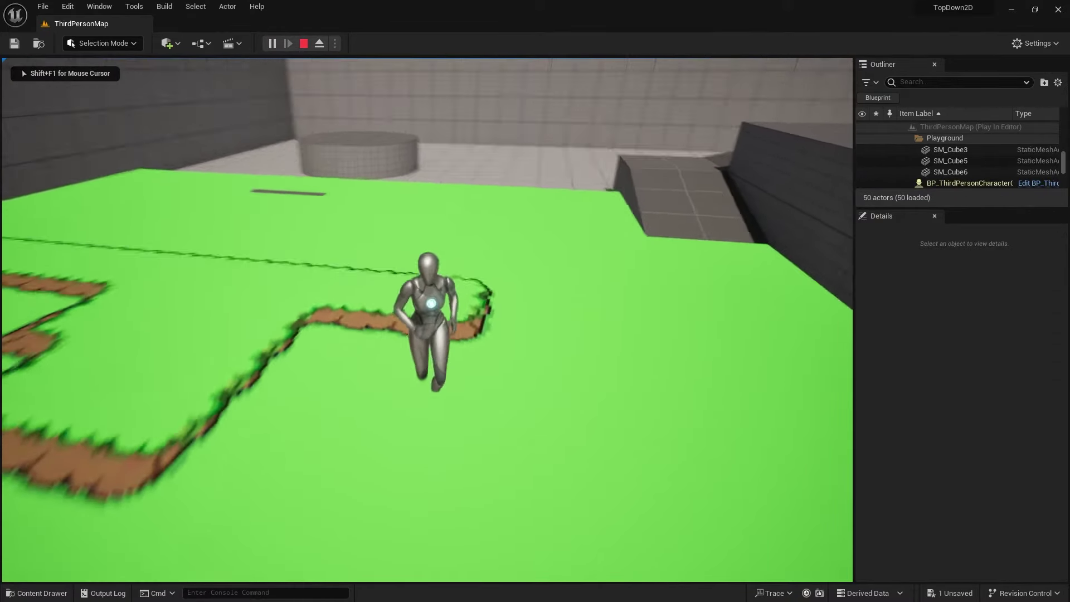
pyautogui.press('a')
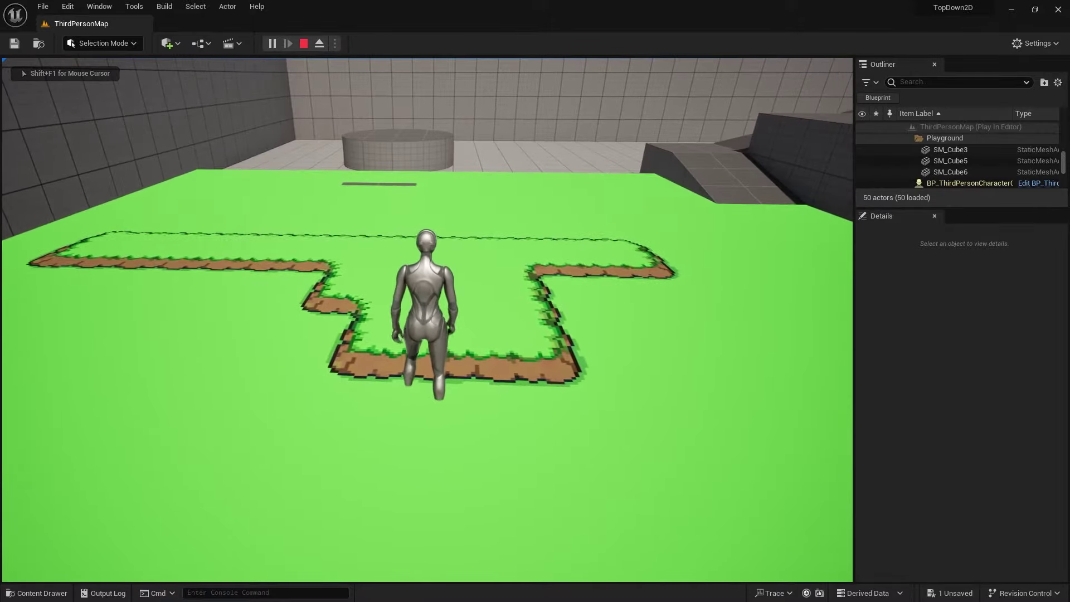
pyautogui.press('space')
pyautogui.press('space')
pyautogui.press('w')
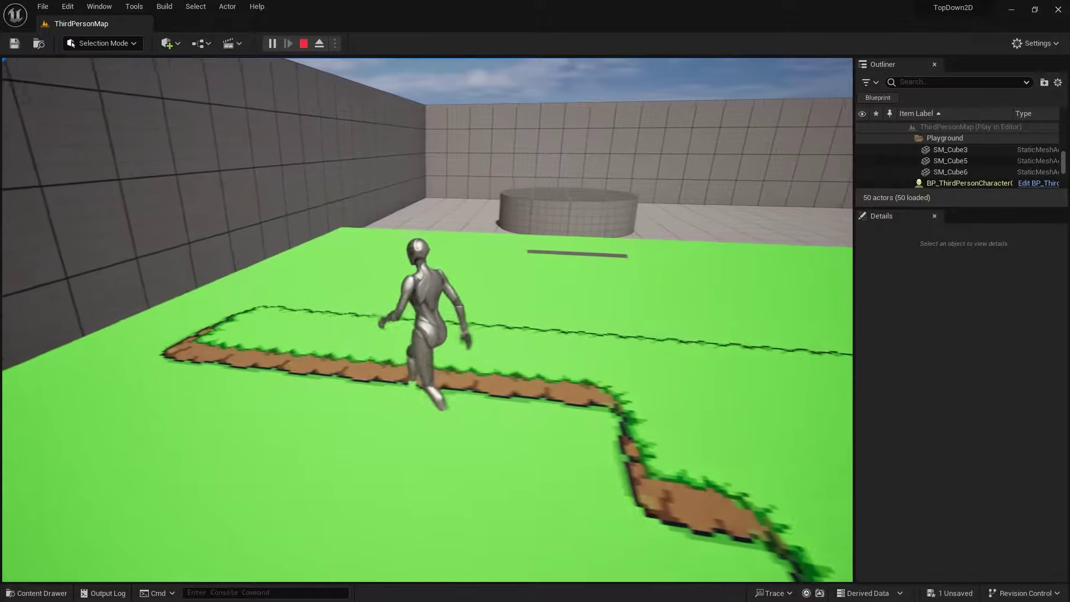
pyautogui.press('a')
pyautogui.press('space')
pyautogui.press('w')
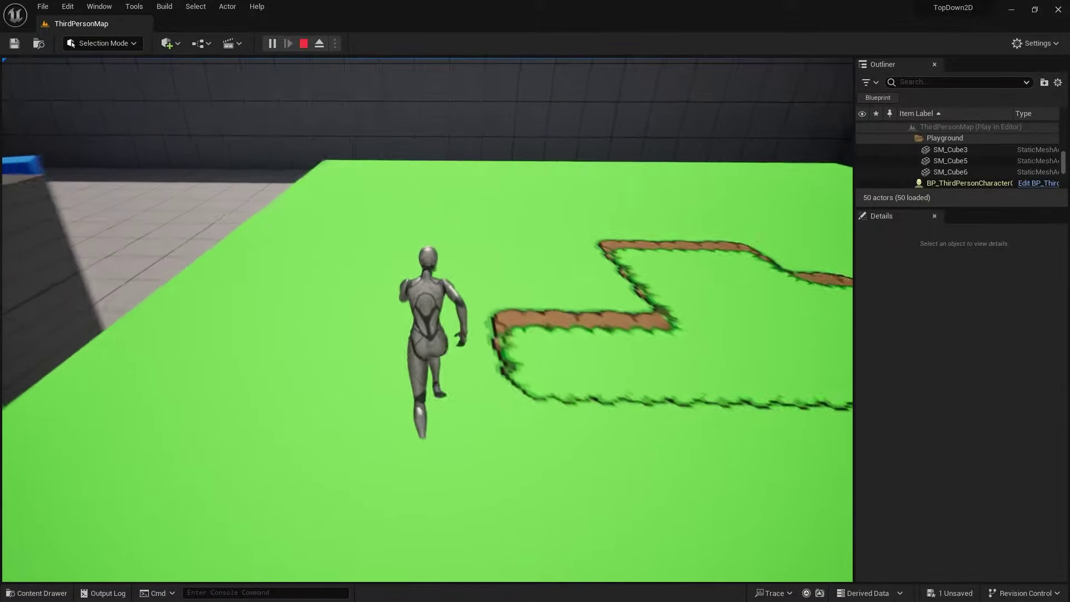
pyautogui.press('w')
pyautogui.press('w')
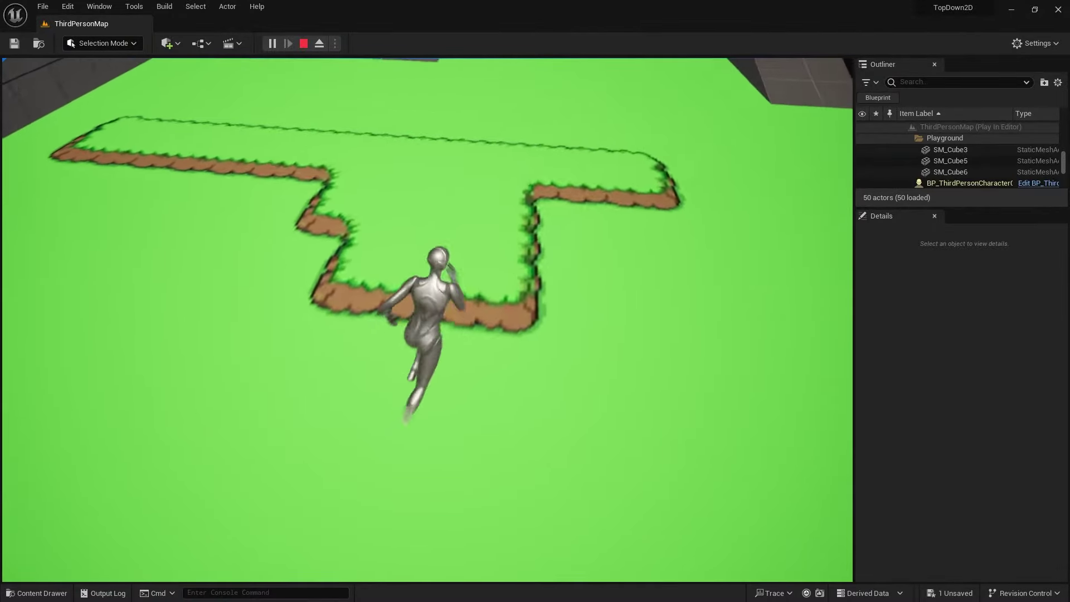
pyautogui.press('Escape')
pyautogui.moveTo(539, 308); pyautogui.dragTo(352, 403)
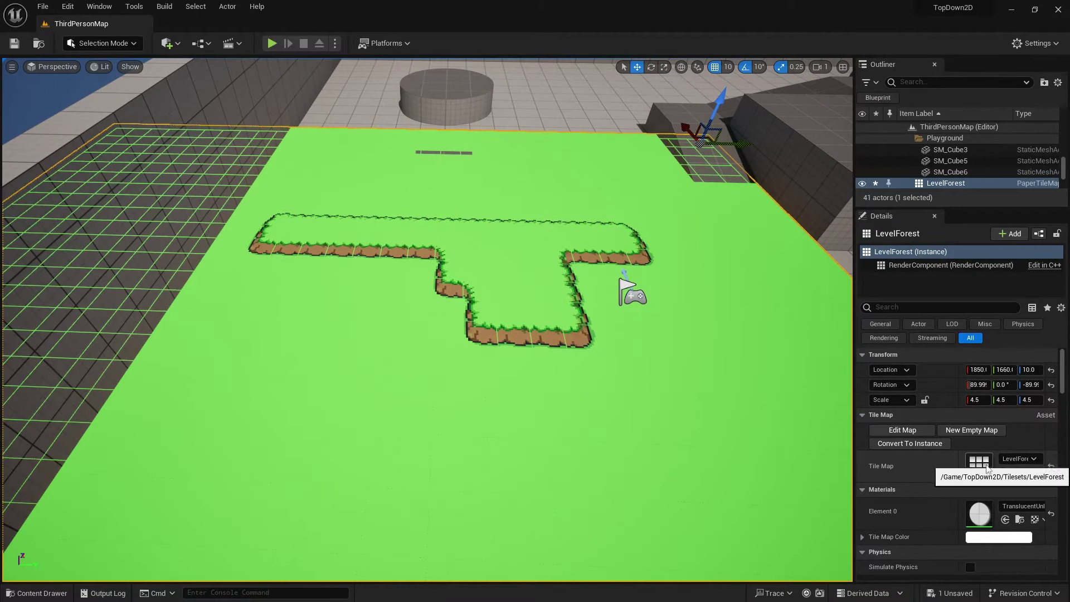
# - Create a tile set from the decor_16x16 texture in the Textures folder
pyautogui.hotkey('ctrl', 'space')
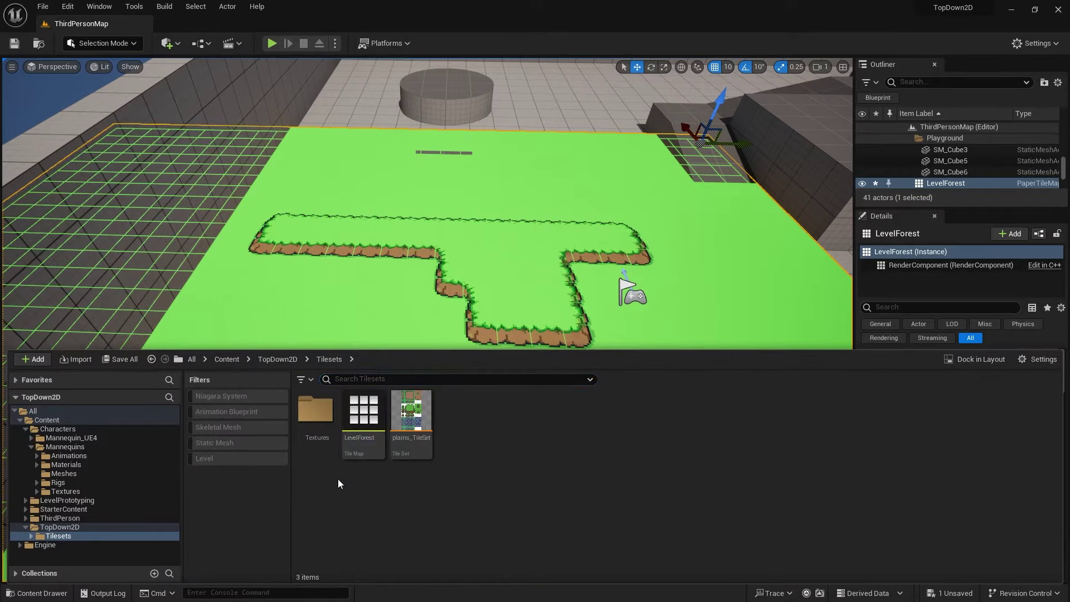
pyautogui.doubleClick(315, 412)
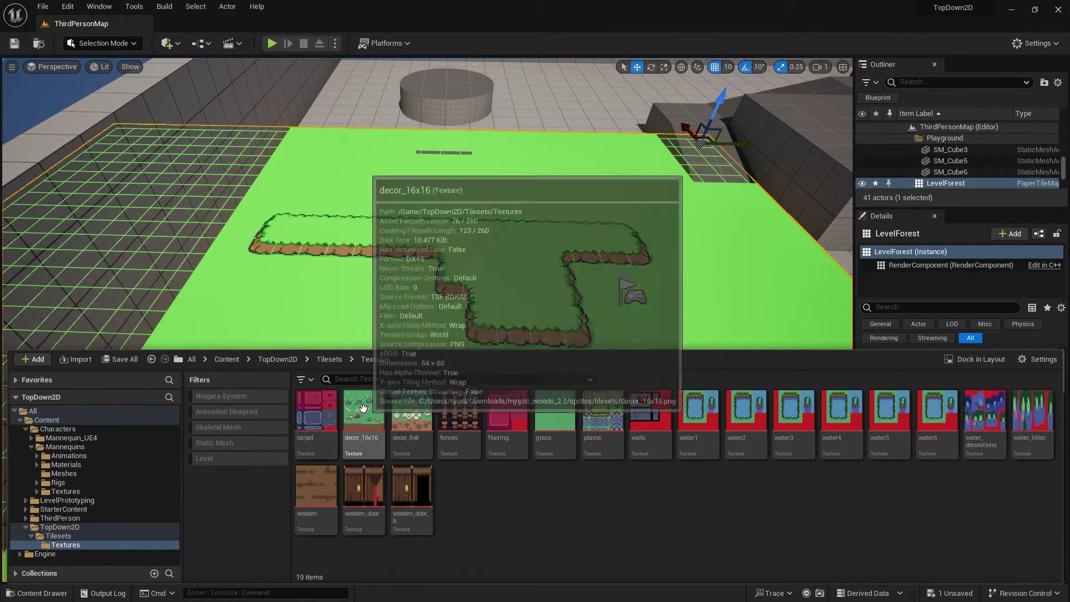
pyautogui.rightClick(364, 415)
pyautogui.moveTo(417, 102)
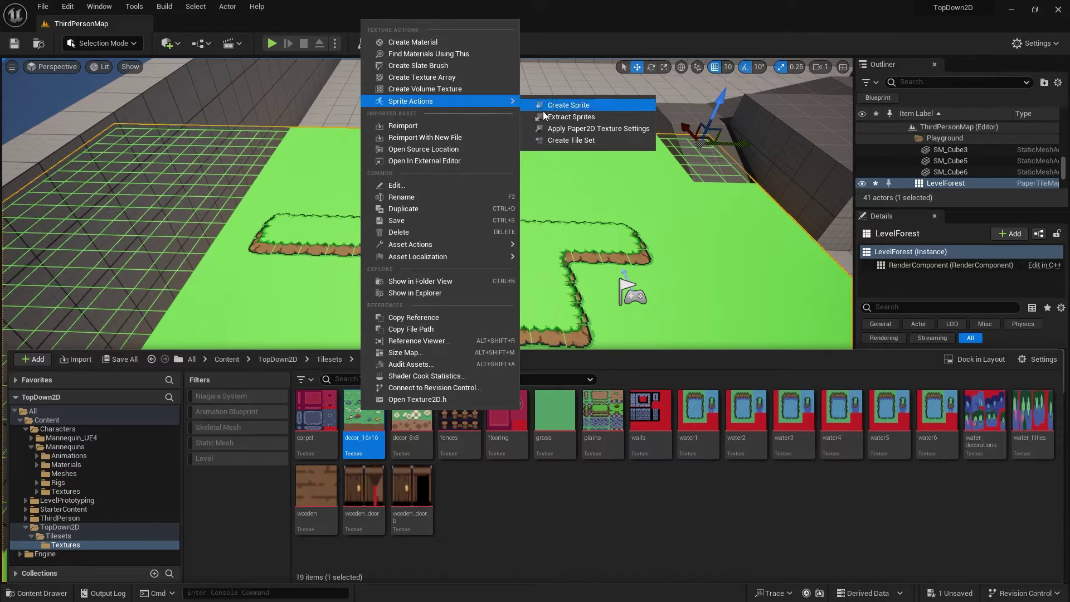
pyautogui.click(589, 142)
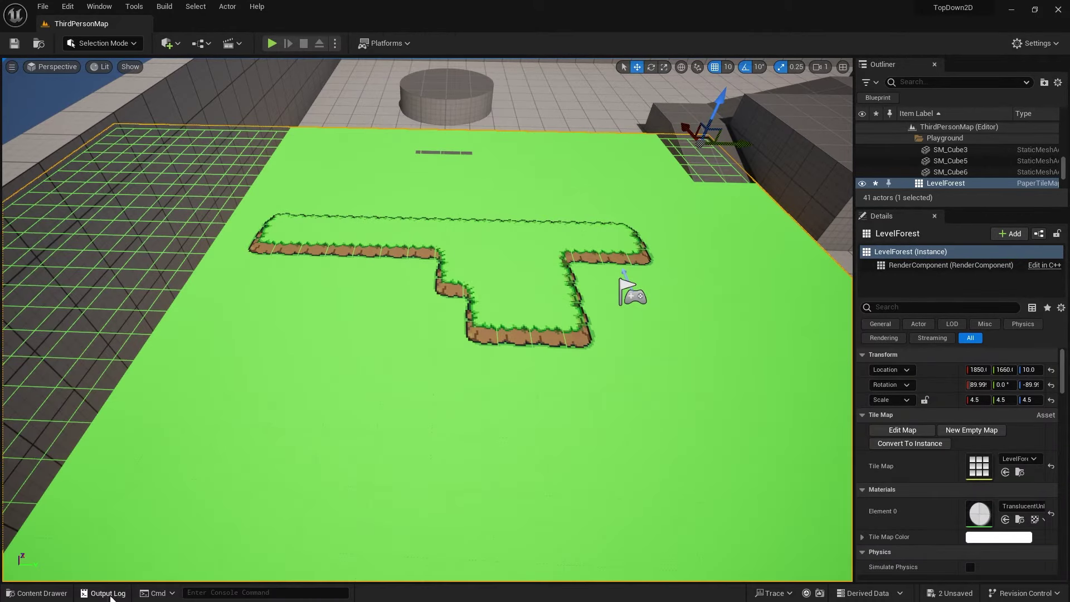
# - Move decor_16x16_TileSet into the Tilesets folder and select it there
pyautogui.click(60, 594)
pyautogui.moveTo(412, 421); pyautogui.dragTo(68, 542)
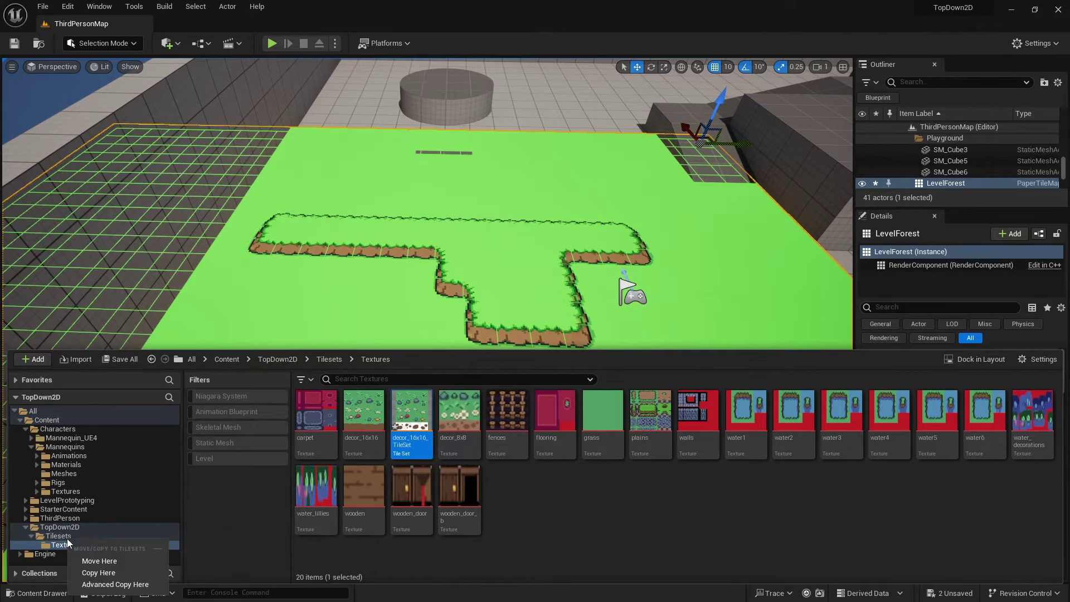
pyautogui.click(109, 564)
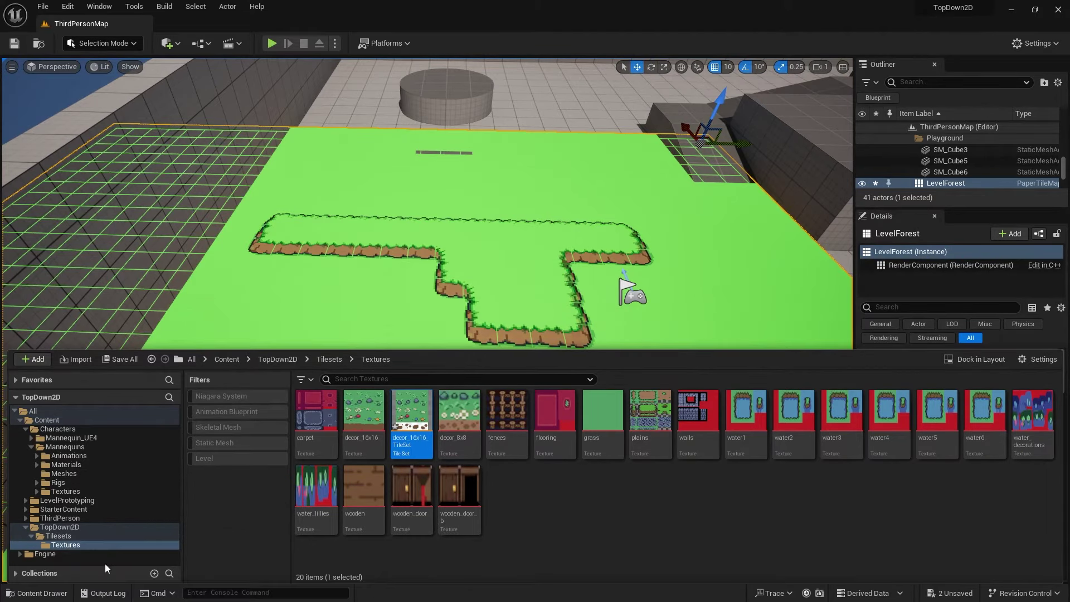
pyautogui.click(58, 536)
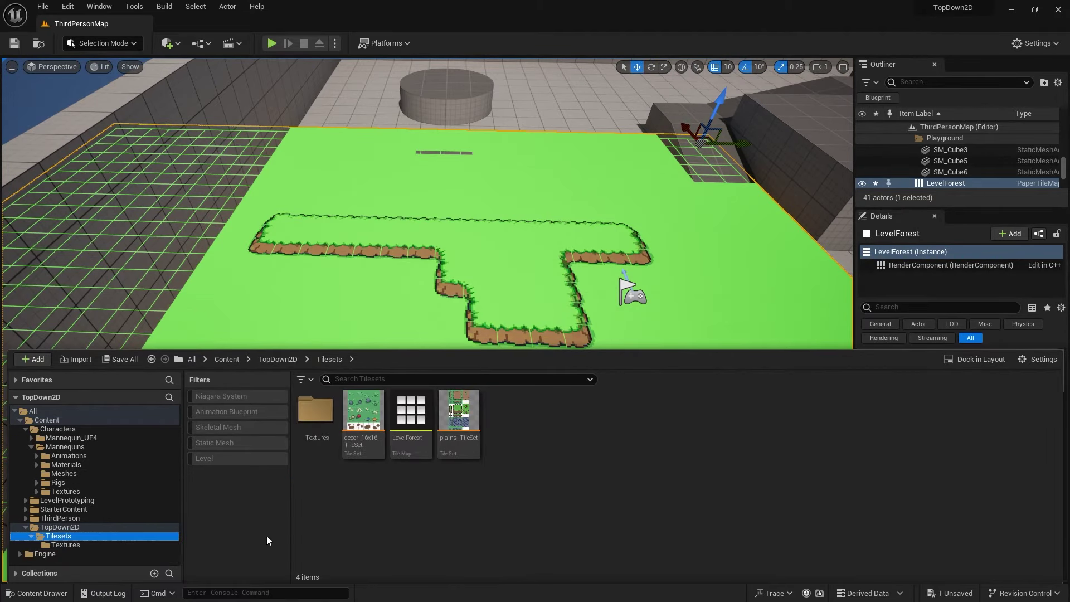
pyautogui.click(360, 409)
# - Open decor_16x16_TileSet, check its tile size width, and close the editor
pyautogui.doubleClick(360, 409)
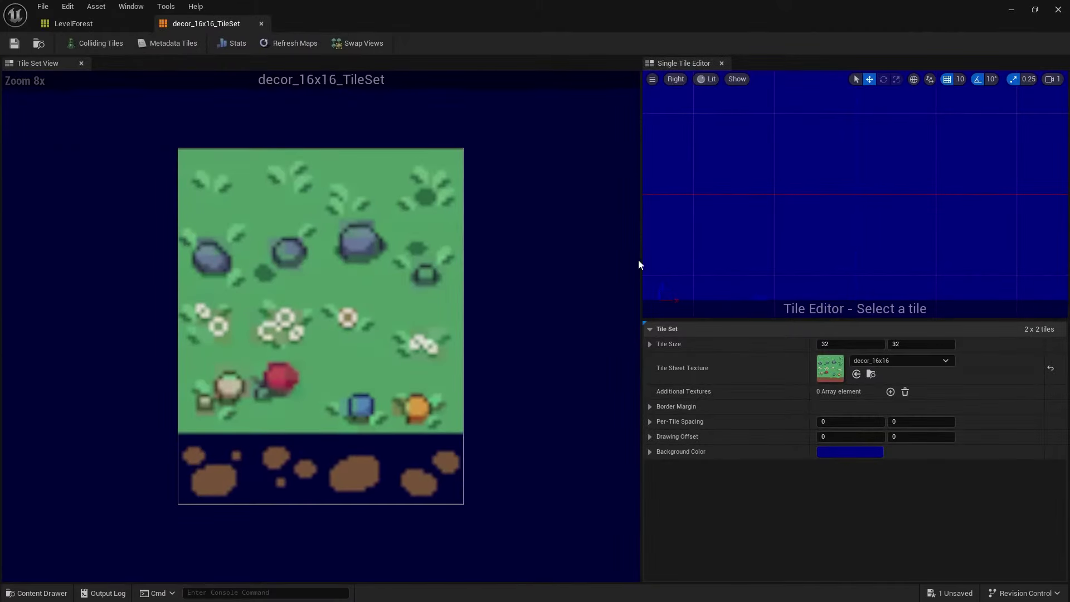
pyautogui.click(841, 343)
pyautogui.click(261, 25)
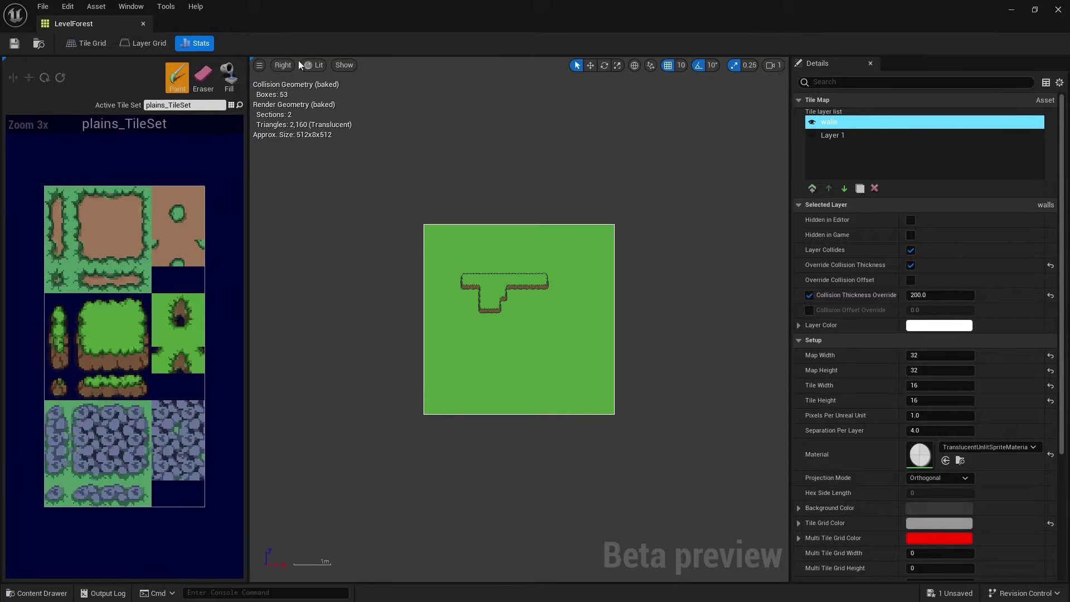
# - Make decor_16x16_TileSet the active tile set and reopen it from the Tilesets folder
pyautogui.scroll(1, 524, 286)
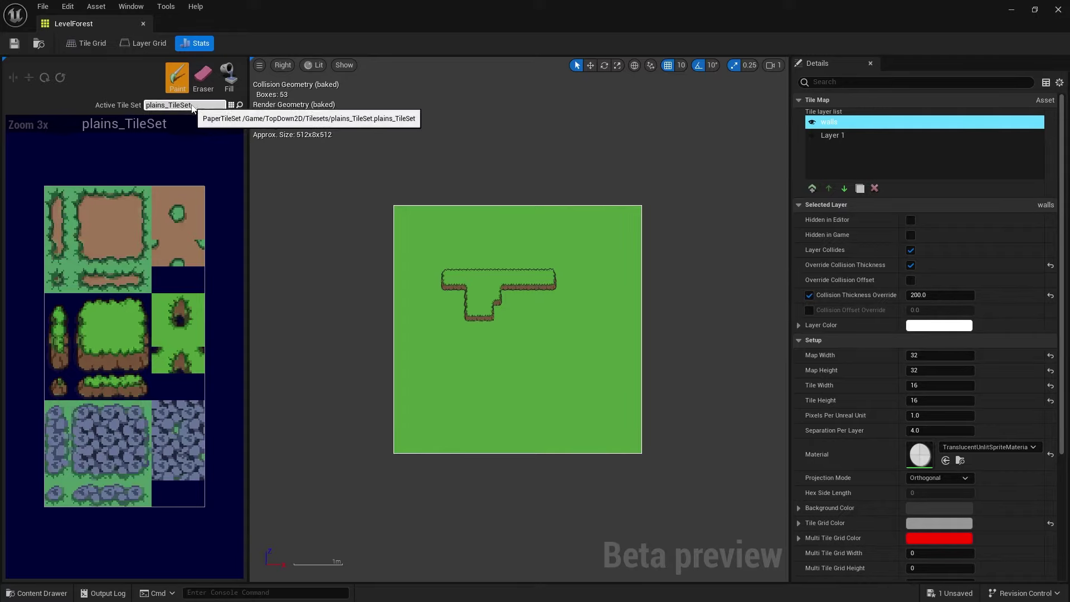
pyautogui.click(231, 105)
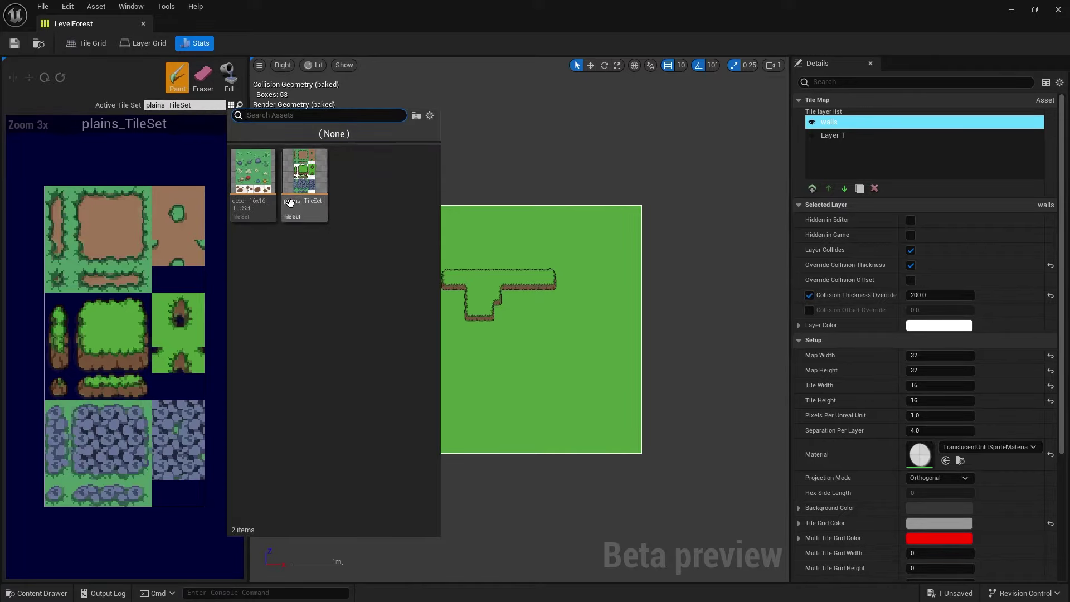
pyautogui.click(252, 182)
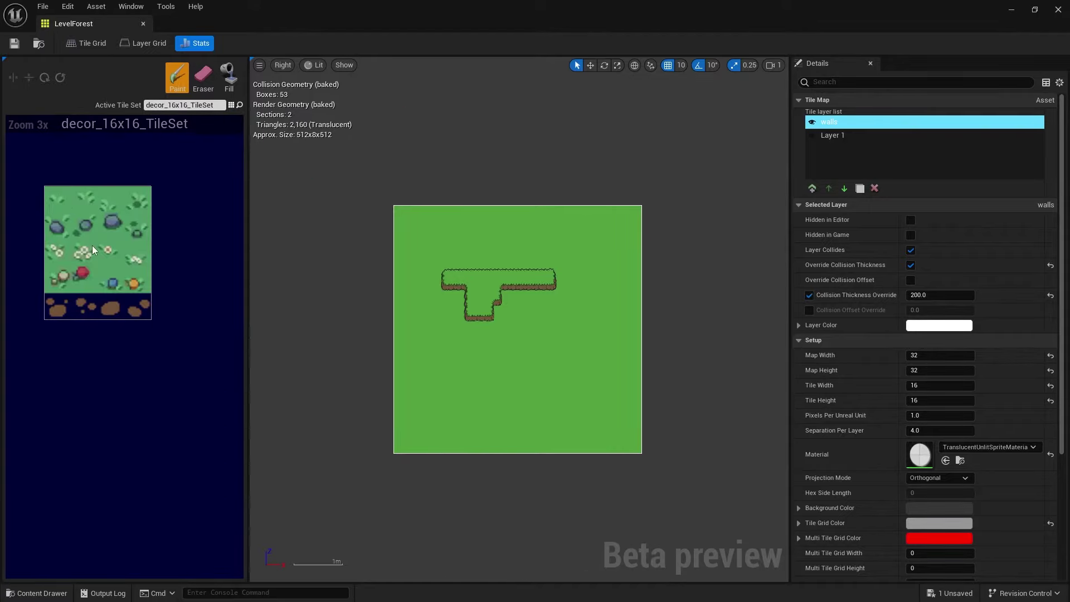
pyautogui.click(45, 594)
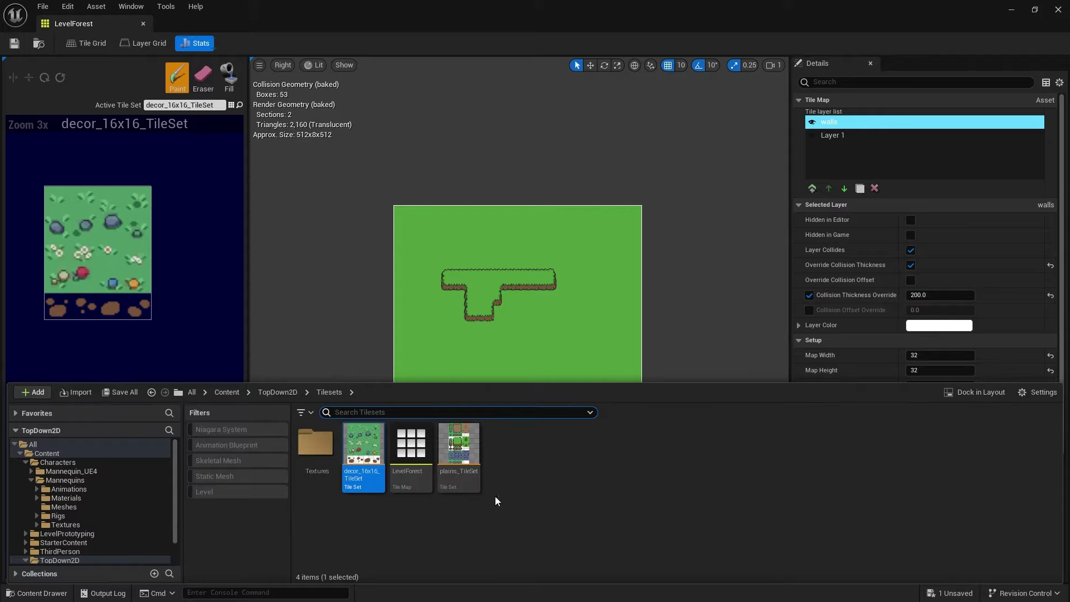
pyautogui.doubleClick(342, 446)
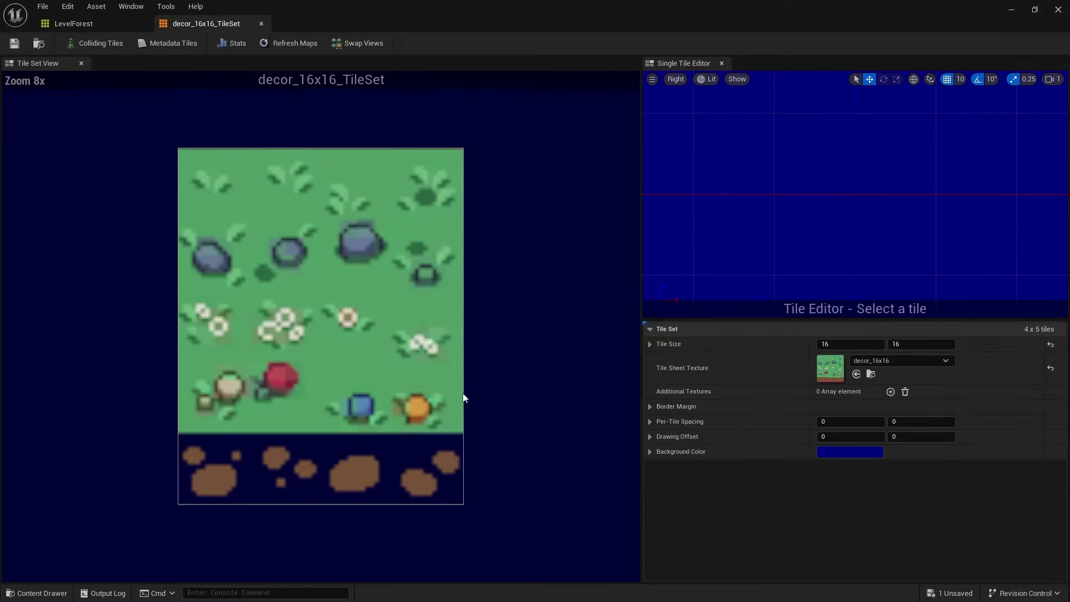
# - Change the decor_16x16 Tile Sheet Texture's Texture Group to 2D Pixels (unfiltered), then go back to LevelForest
pyautogui.doubleClick(828, 363)
pyautogui.click(870, 244)
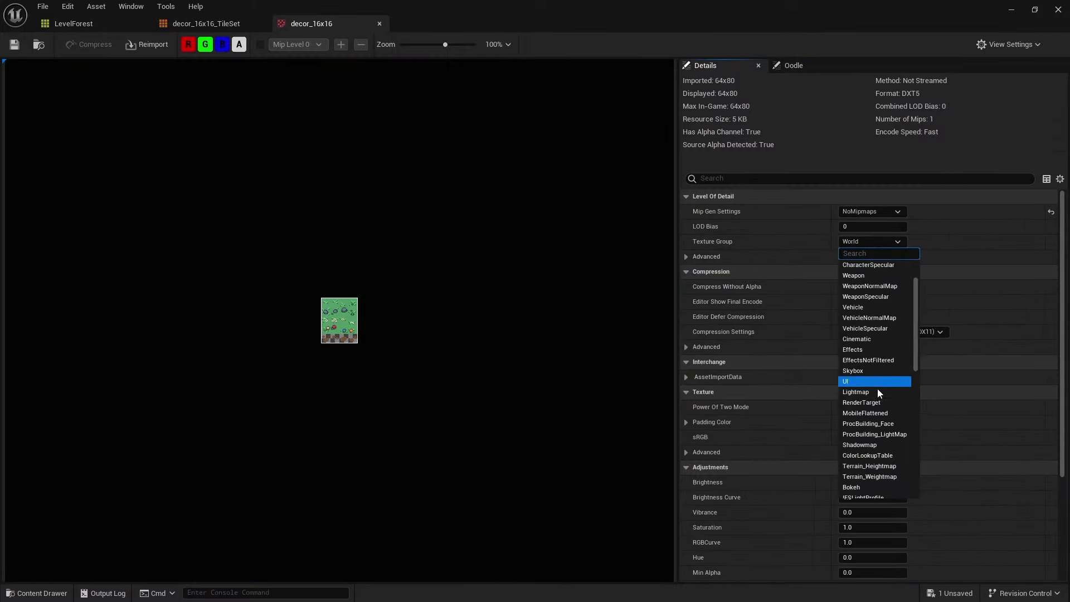
pyautogui.scroll(-3, 874, 392)
pyautogui.click(864, 422)
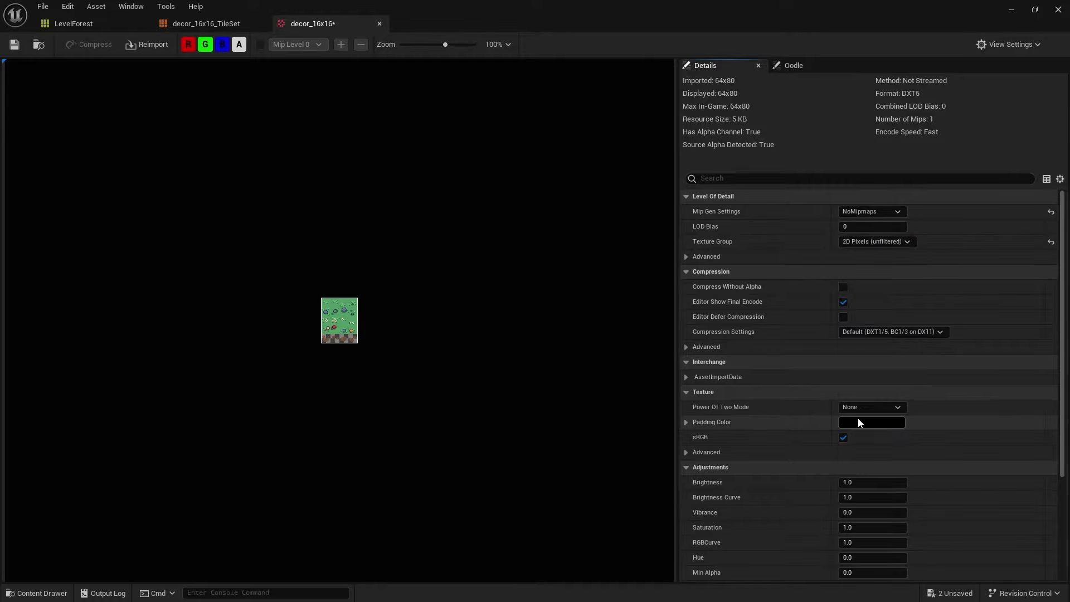
pyautogui.click(219, 28)
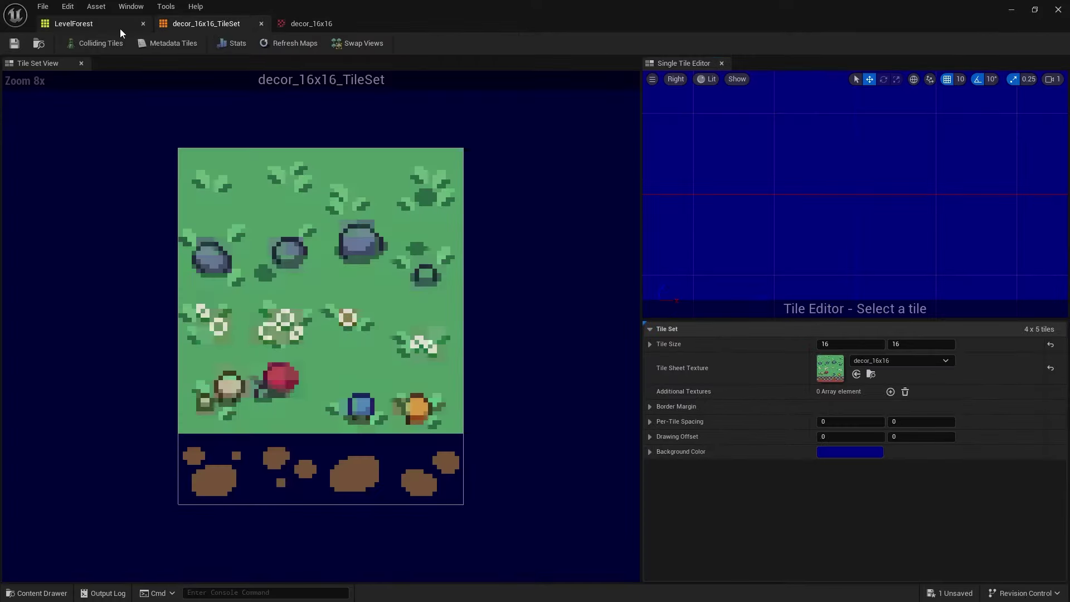
pyautogui.click(105, 29)
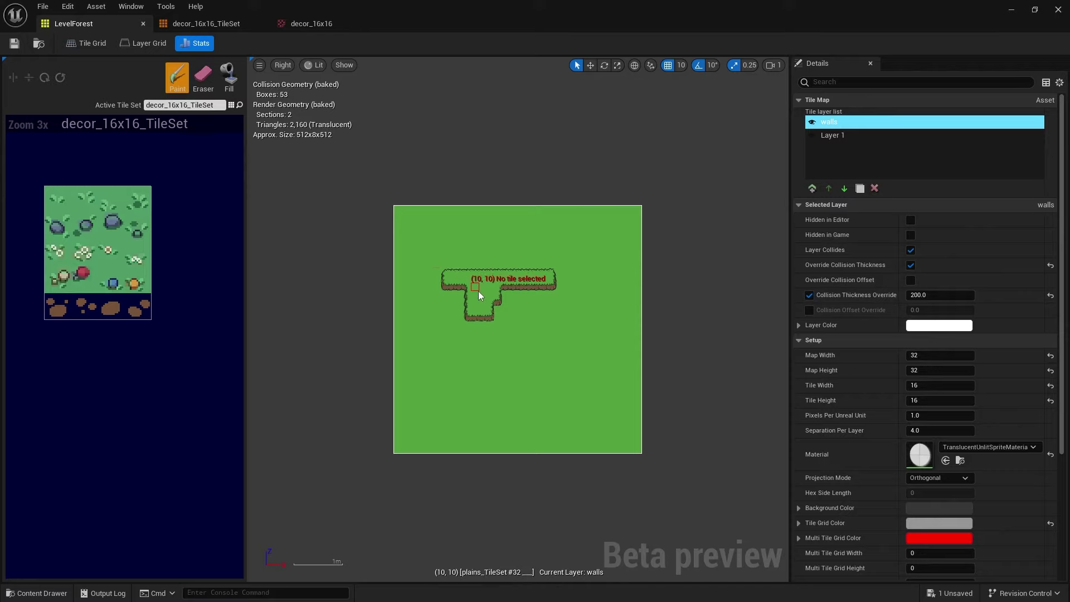
# - Paint grass-tuft decor tiles at two spots on the LevelForest map
pyautogui.scroll(5, 478, 289)
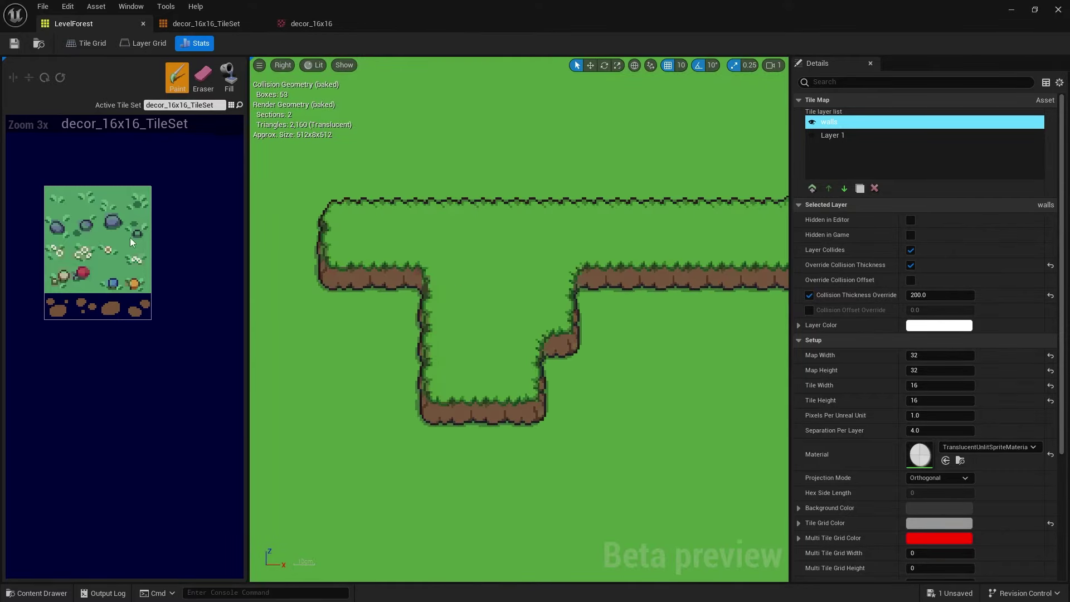
pyautogui.click(598, 397)
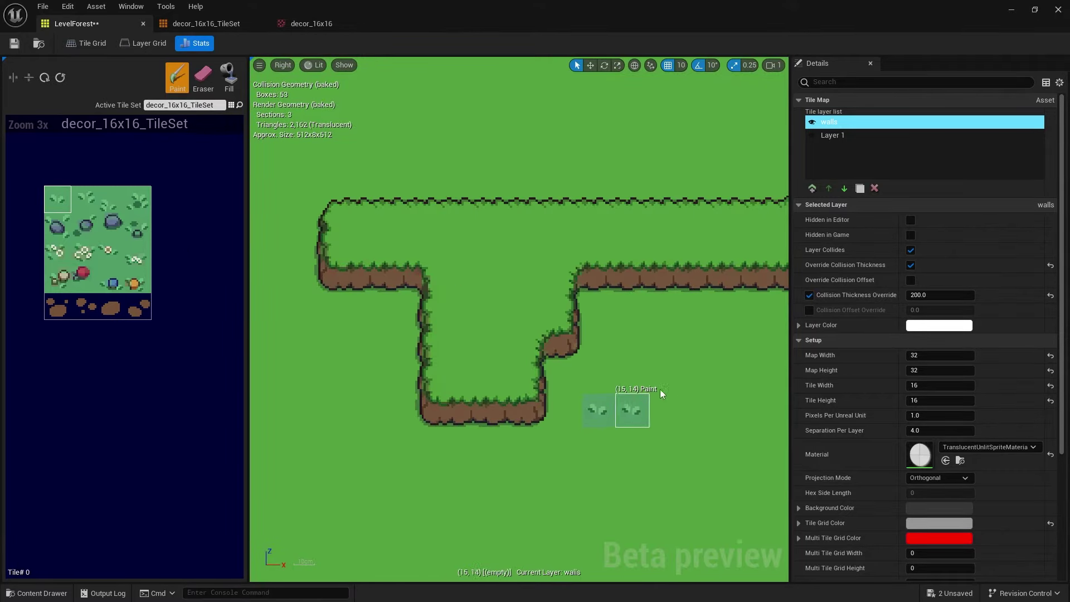
pyautogui.click(335, 408)
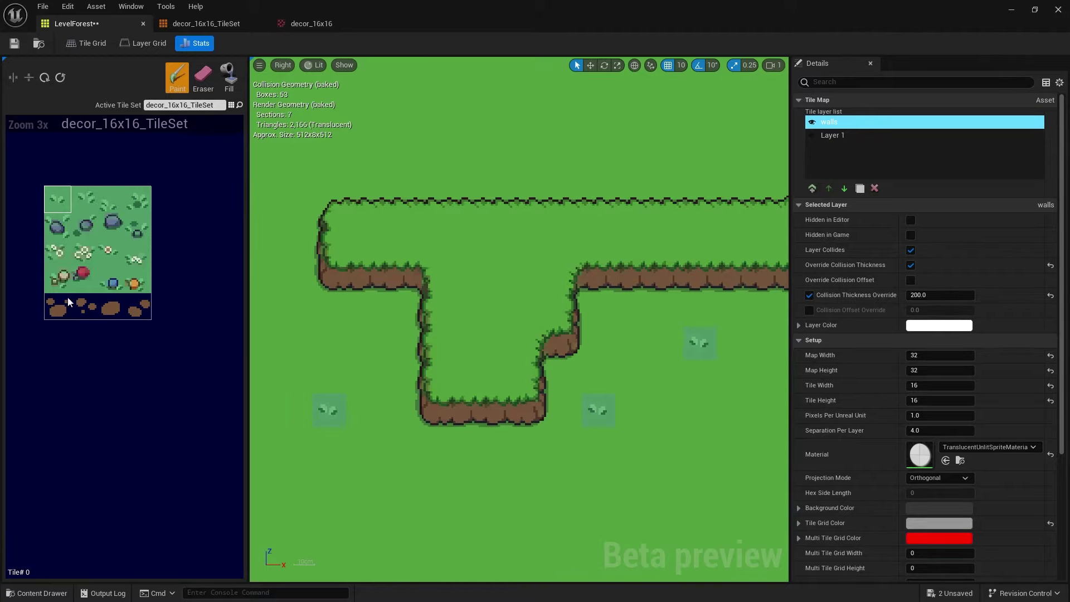
pyautogui.click(36, 593)
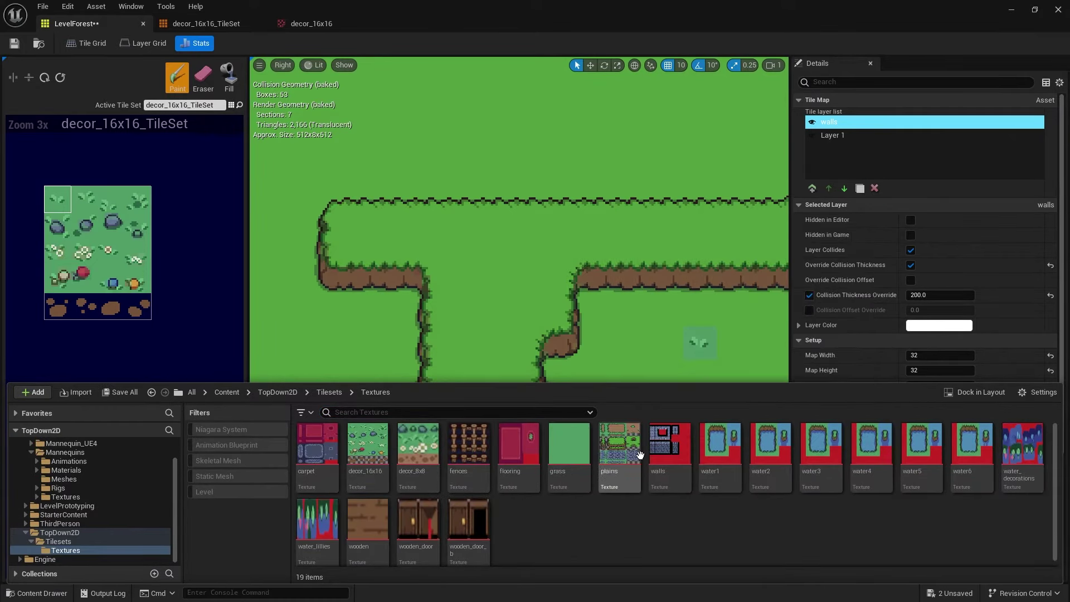
# - Open the plains texture, then create grass_TileSet from the grass texture via Sprite Actions
pyautogui.doubleClick(624, 445)
pyautogui.scroll(6, 348, 304)
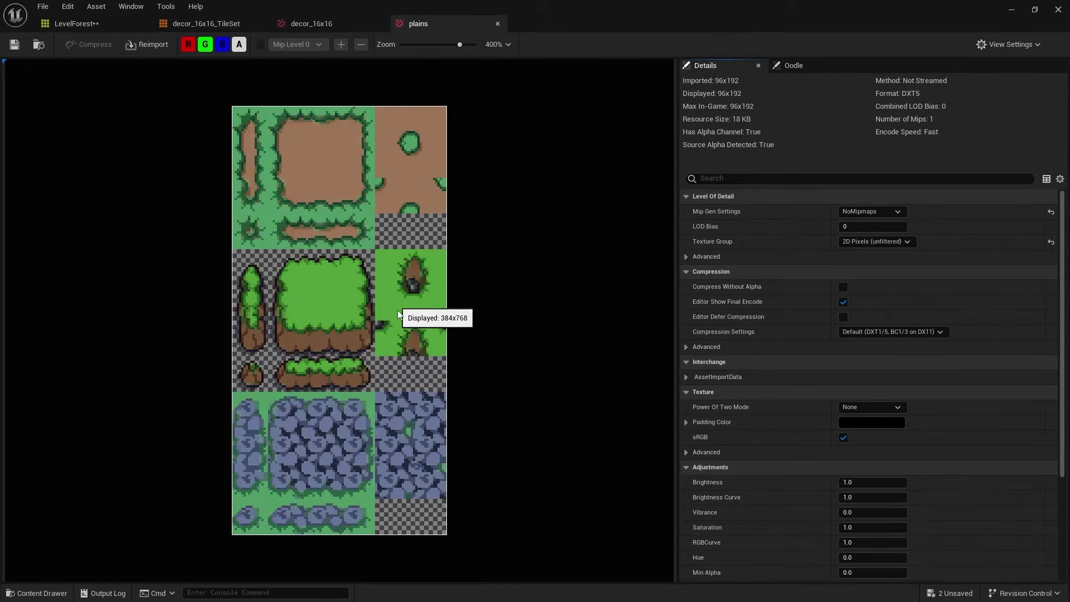
pyautogui.click(41, 593)
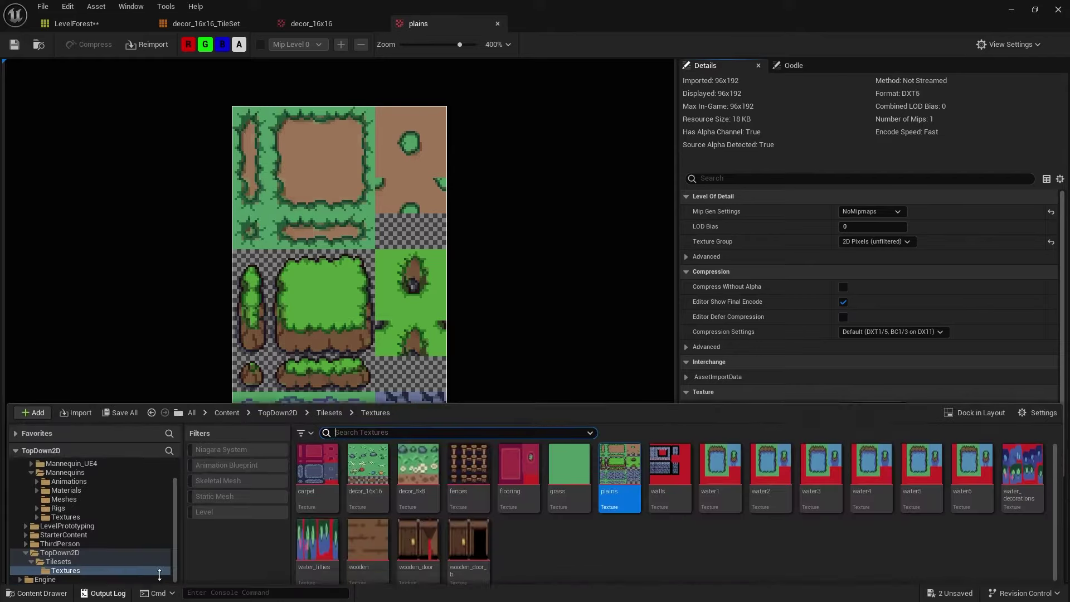
pyautogui.click(563, 454)
pyautogui.rightClick(564, 454)
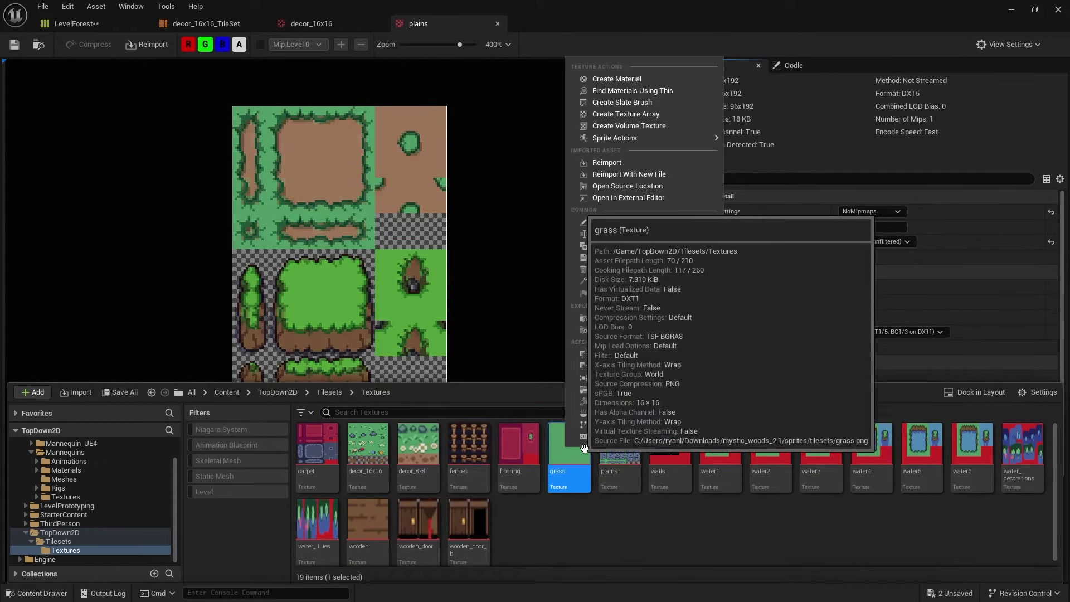
pyautogui.moveTo(634, 137)
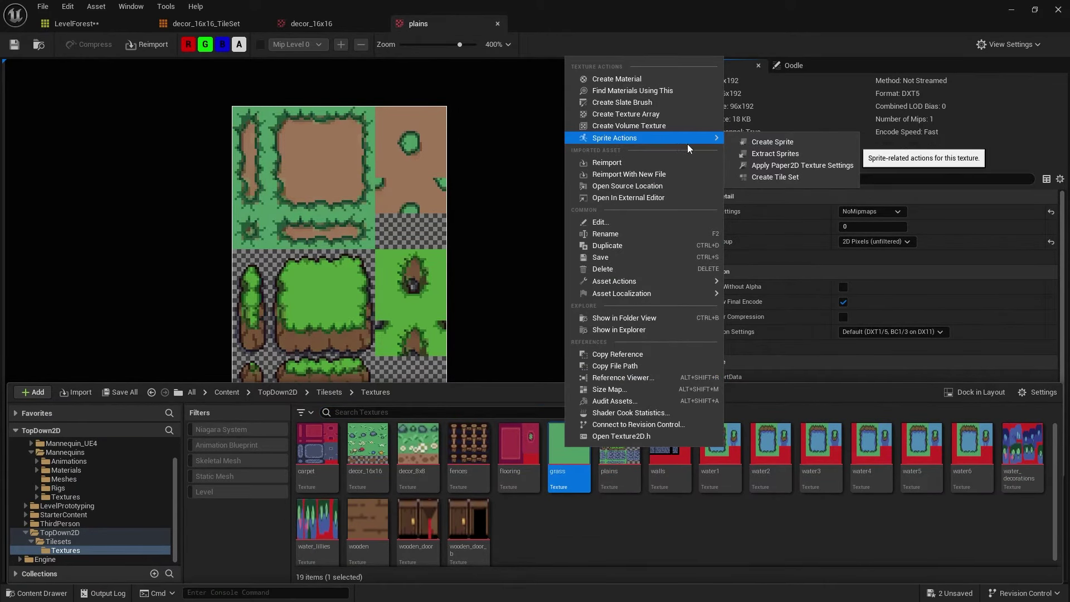
pyautogui.click(776, 177)
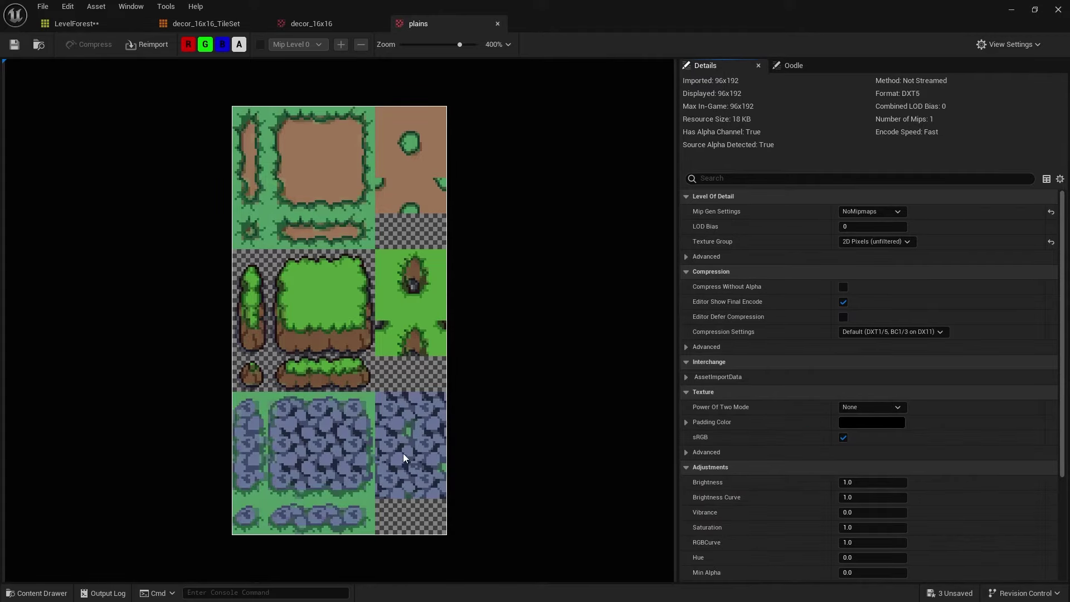
pyautogui.click(39, 592)
# - Move grass_TileSet into the Tilesets folder
pyautogui.moveTo(504, 536); pyautogui.dragTo(89, 543)
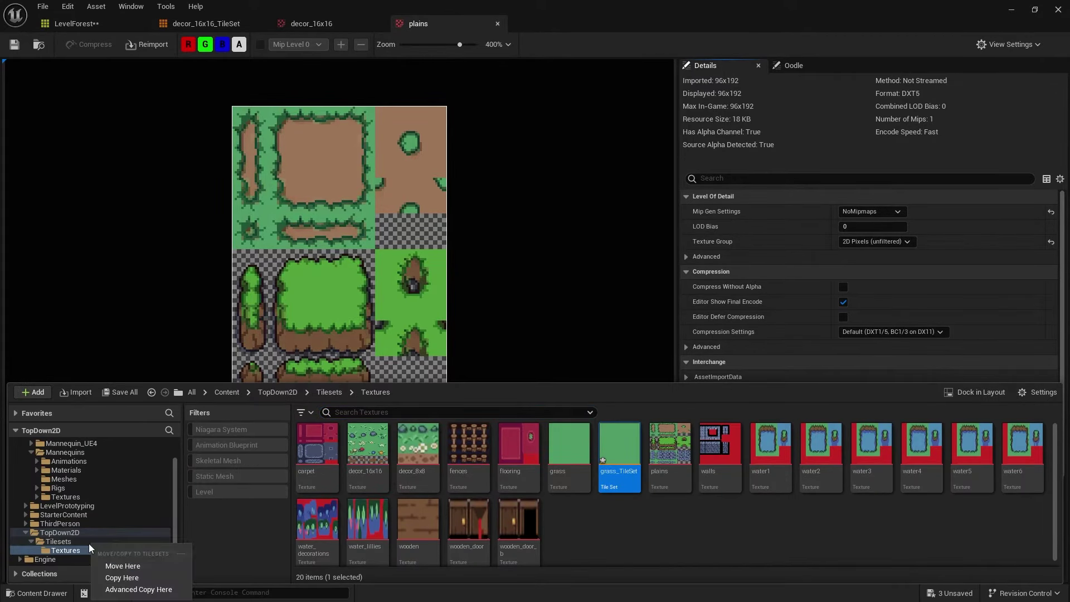
pyautogui.click(120, 566)
pyautogui.click(84, 542)
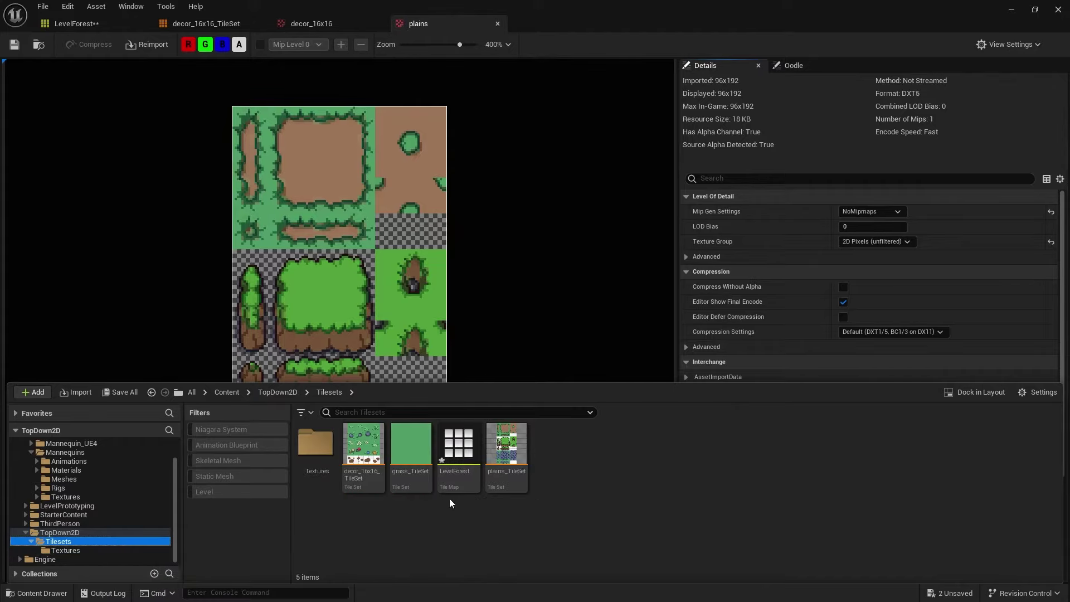
# - Open grass_TileSet and set its tile size to 16 x 16
pyautogui.doubleClick(412, 446)
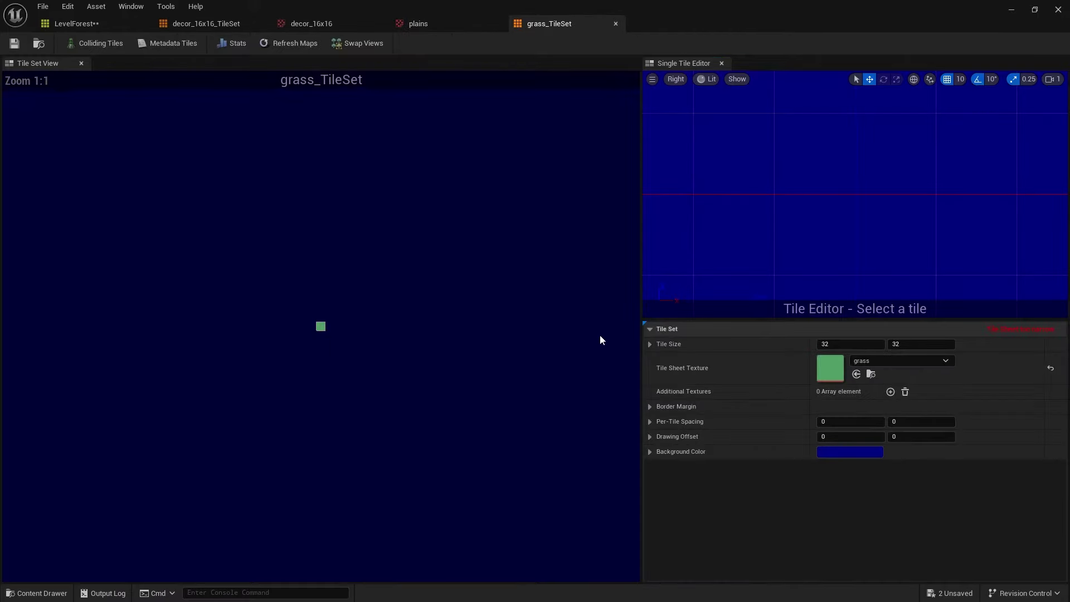
pyautogui.scroll(3, 311, 323)
pyautogui.scroll(2, 518, 425)
pyautogui.scroll(-2, 505, 417)
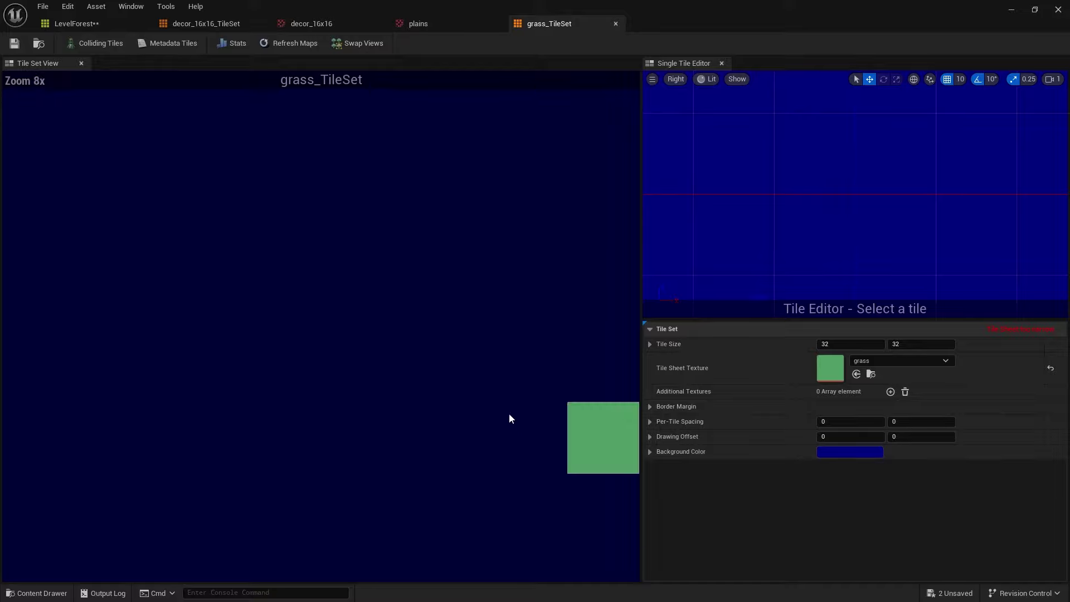
pyautogui.moveTo(596, 436); pyautogui.dragTo(226, 375, button='right')
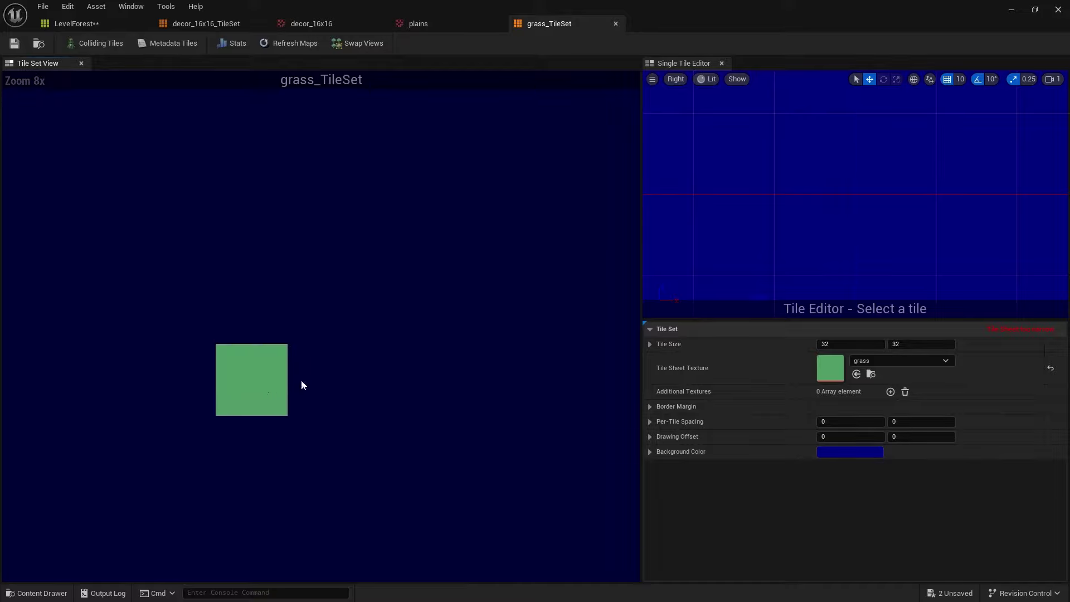
pyautogui.write('16')
pyautogui.press('Tab')
pyautogui.write('1')
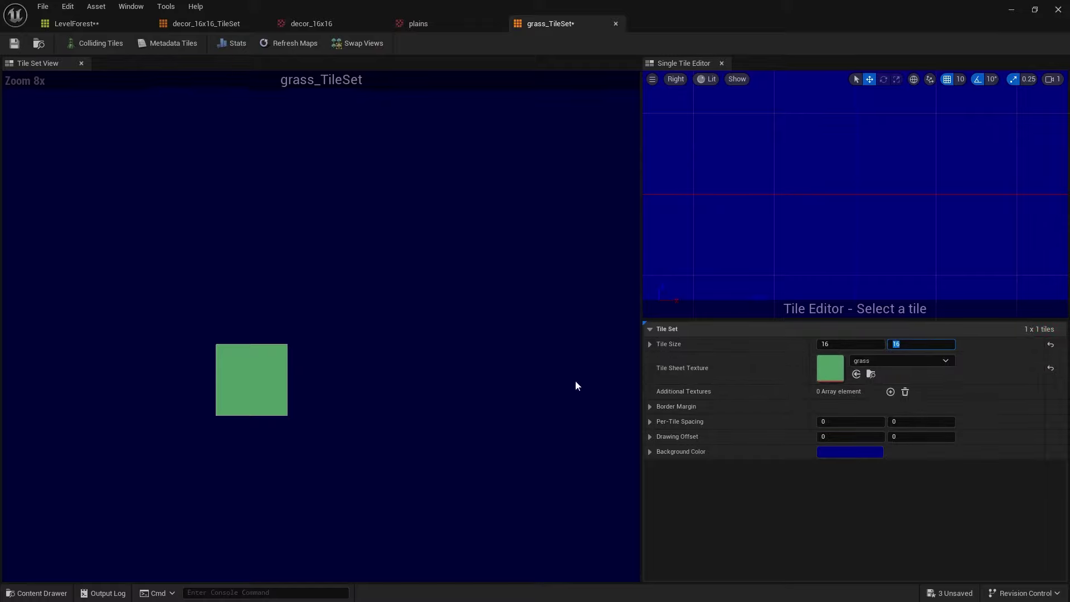
pyautogui.doubleClick(828, 366)
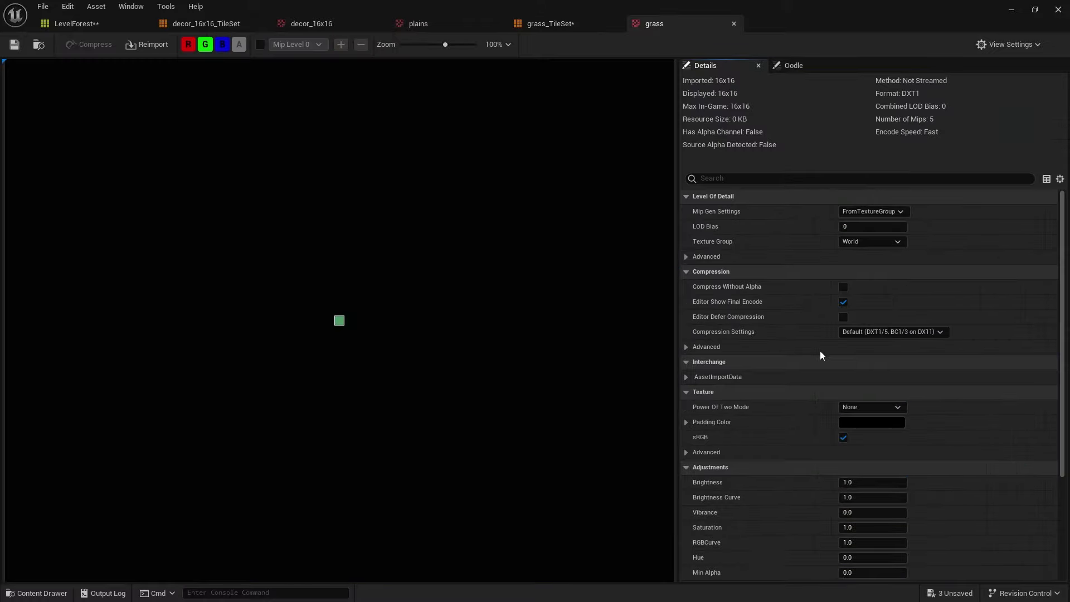
# - Set the grass texture's Texture Group to 2D Pixels (unfiltered), close it, and return to LevelForest
pyautogui.click(879, 242)
pyautogui.scroll(-5, 874, 451)
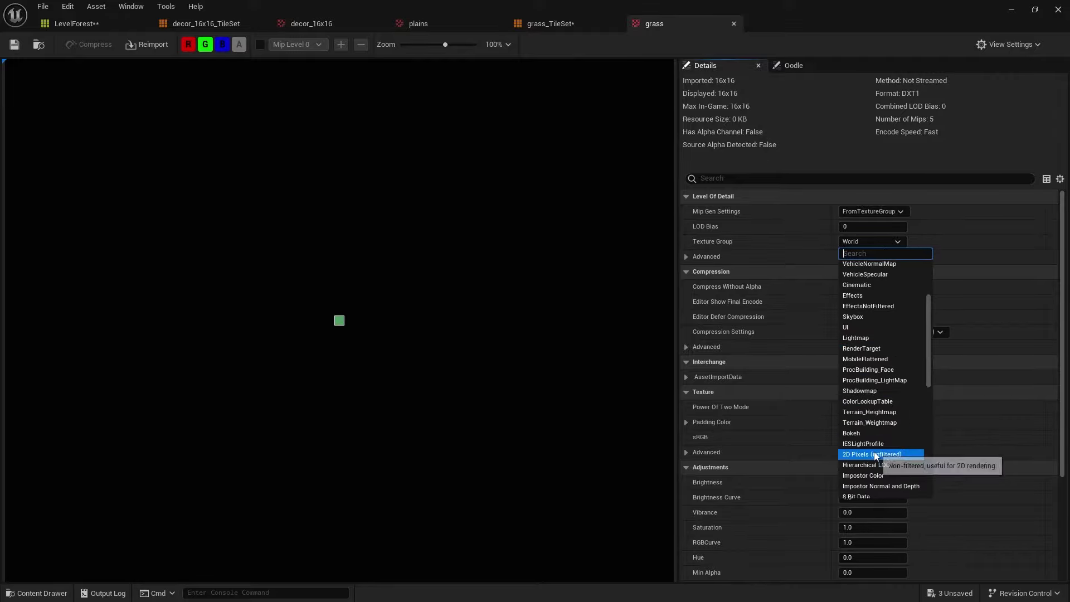
pyautogui.click(873, 451)
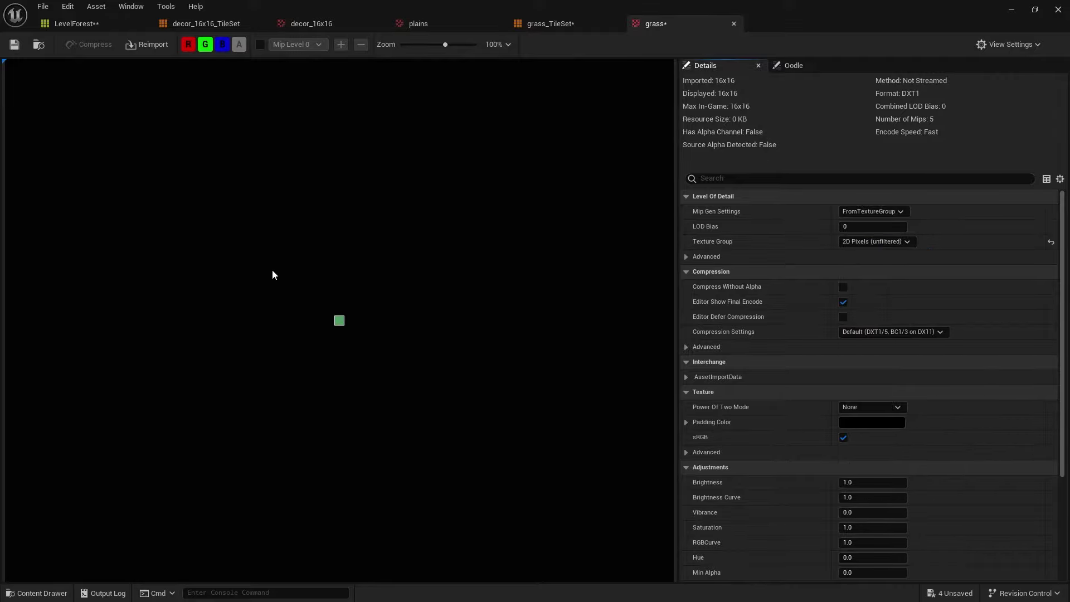
pyautogui.click(733, 24)
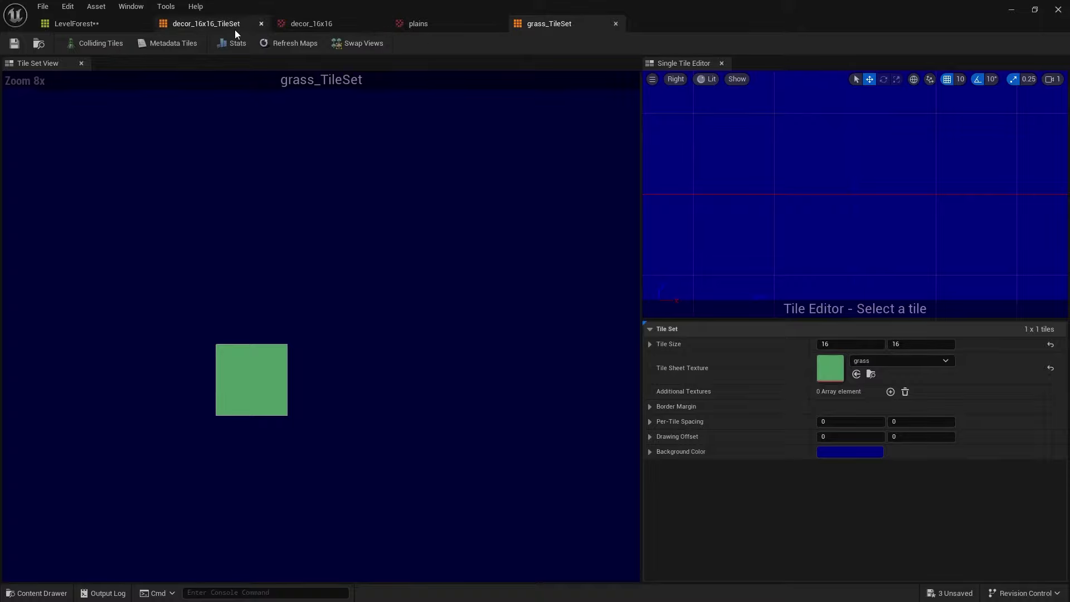
pyautogui.click(105, 26)
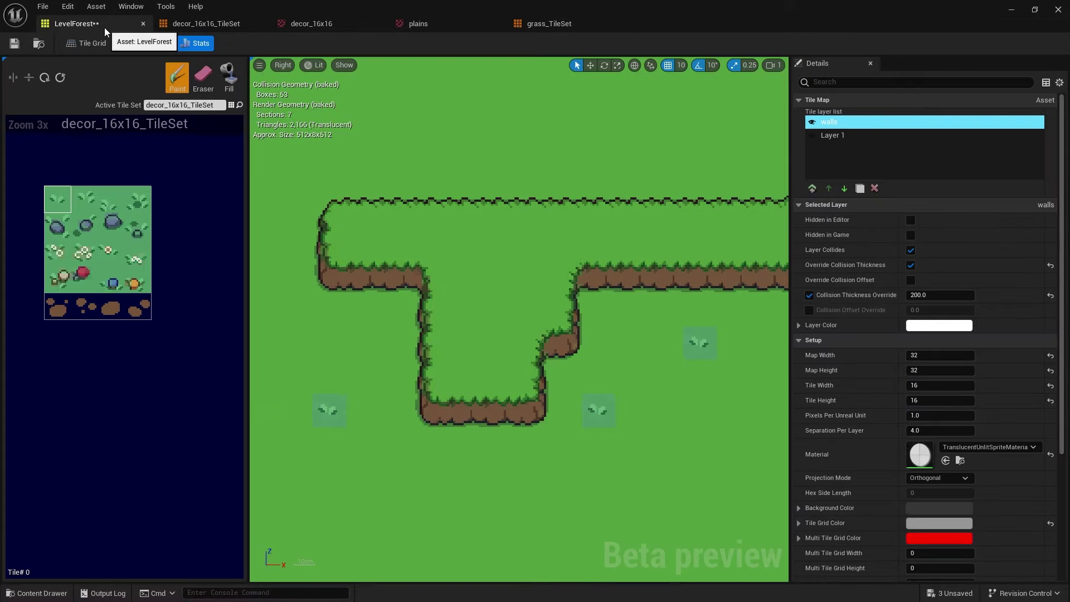
# - Fill the empty Layer 1 background with grass_TileSet using the Fill tool
pyautogui.click(229, 77)
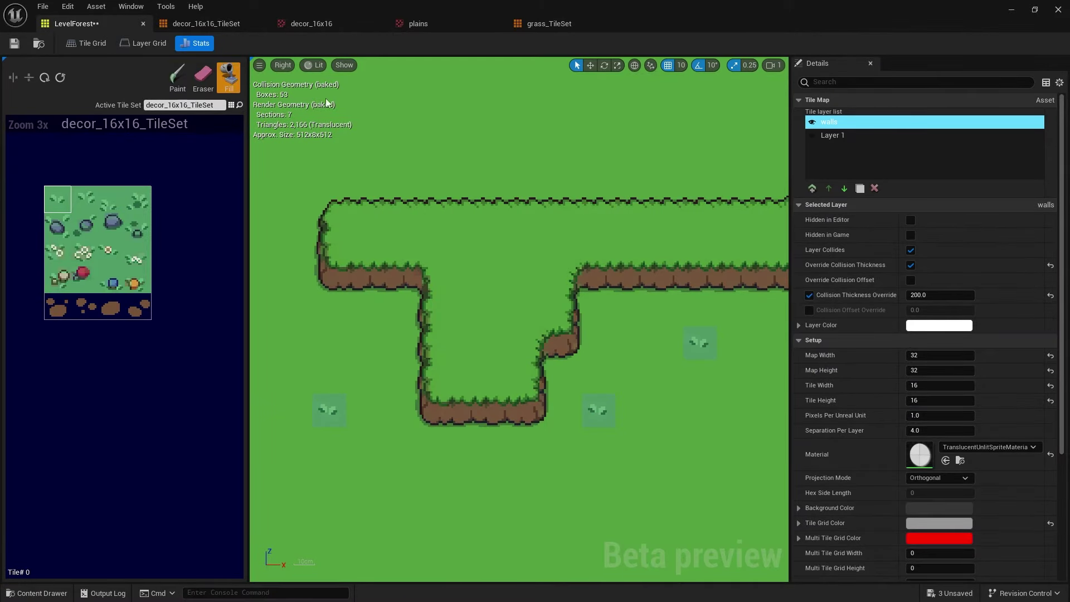
pyautogui.click(863, 137)
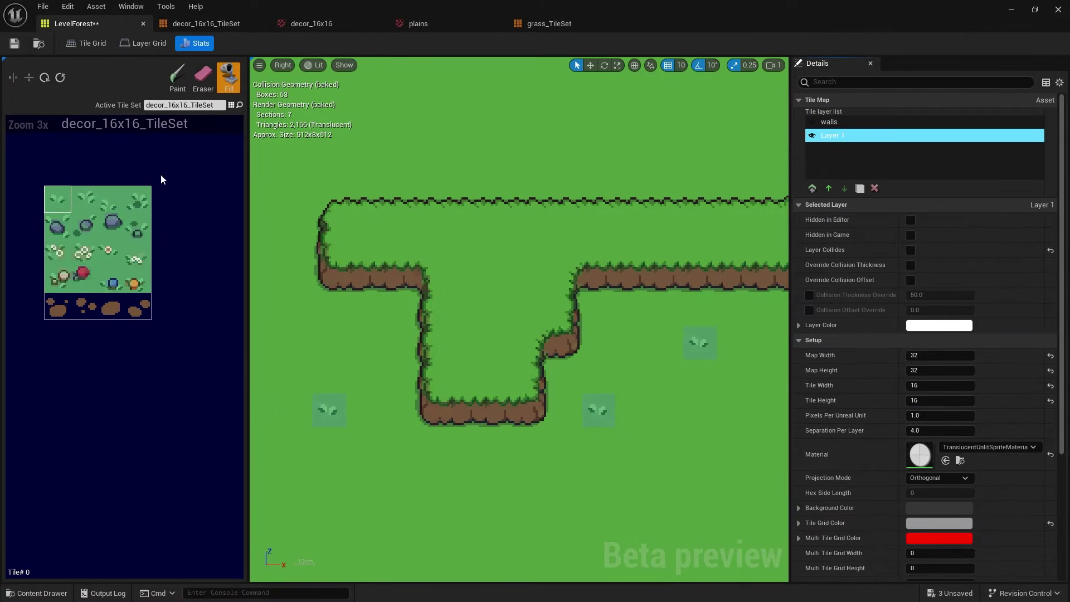
pyautogui.click(232, 105)
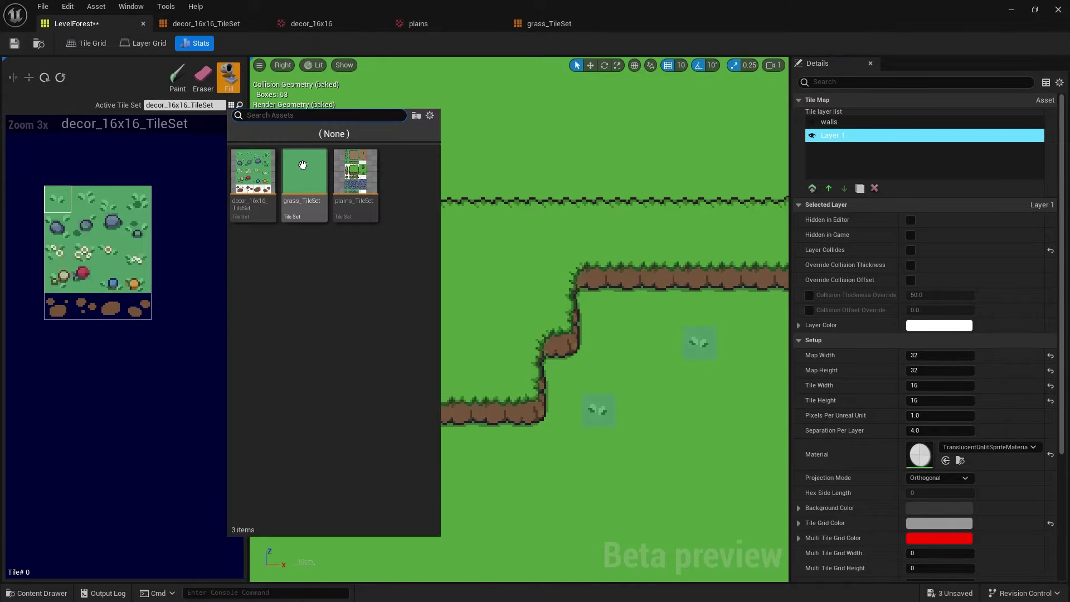
pyautogui.click(303, 179)
pyautogui.click(376, 176)
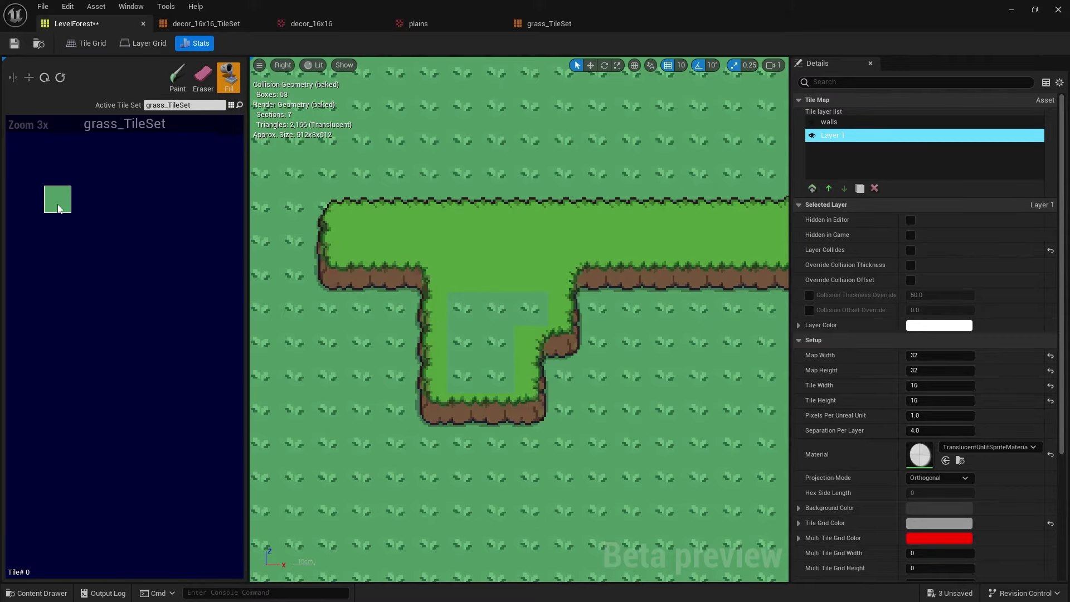
# - Switch the active tile set to decor_16x16_TileSet and pick a dirt tile
pyautogui.click(187, 105)
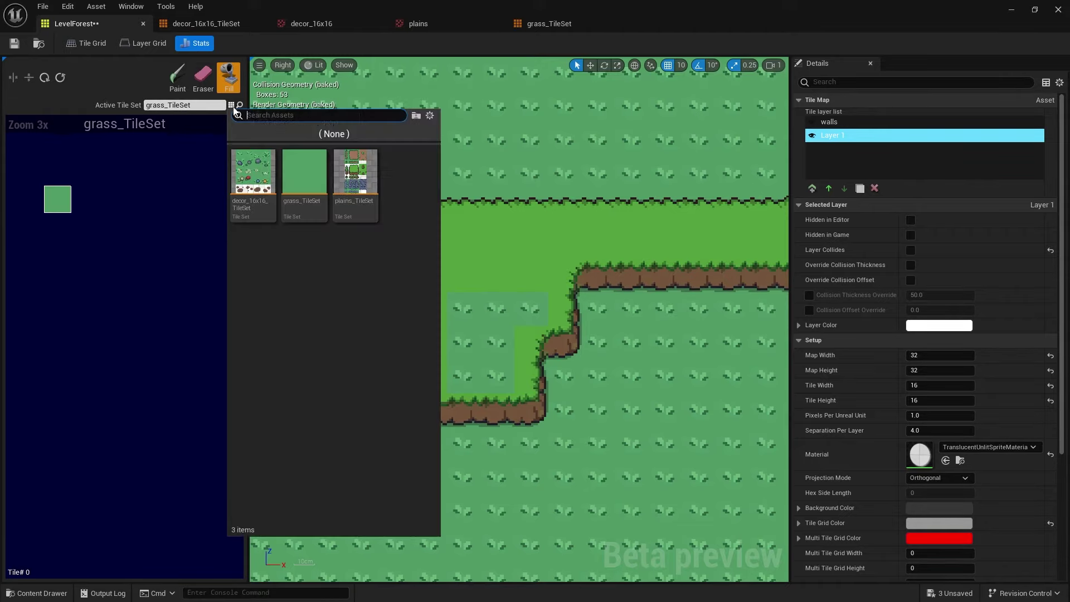
pyautogui.press('Escape')
pyautogui.scroll(-4, 466, 420)
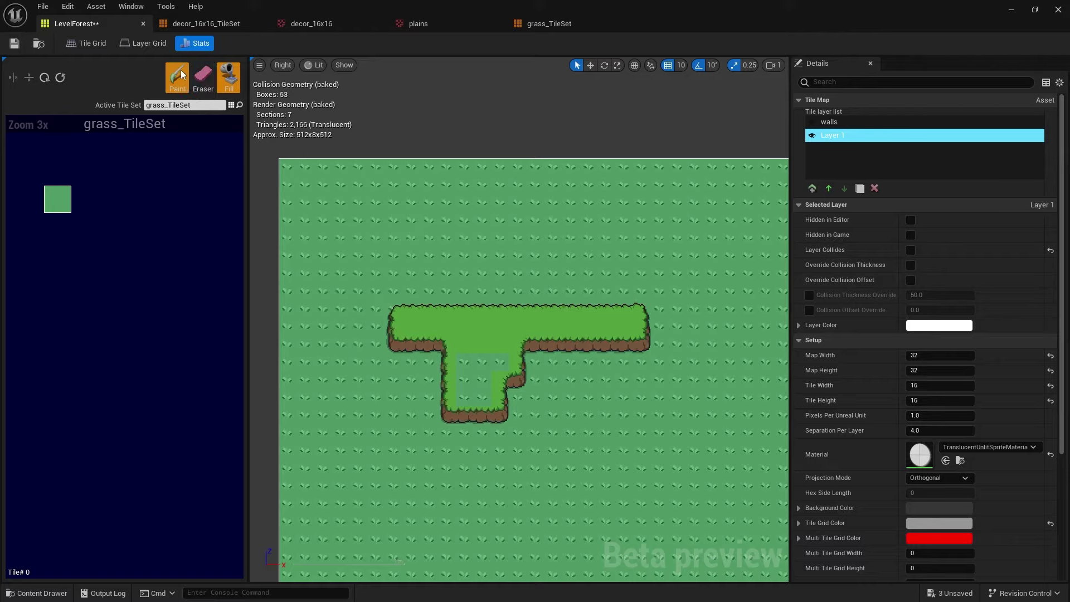
pyautogui.click(231, 106)
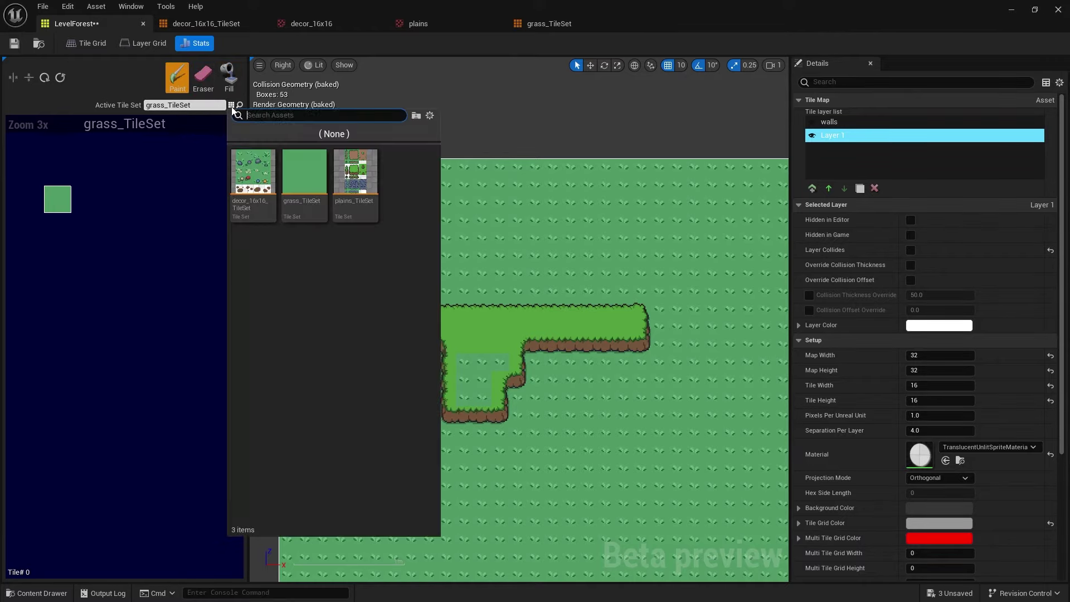
pyautogui.click(253, 173)
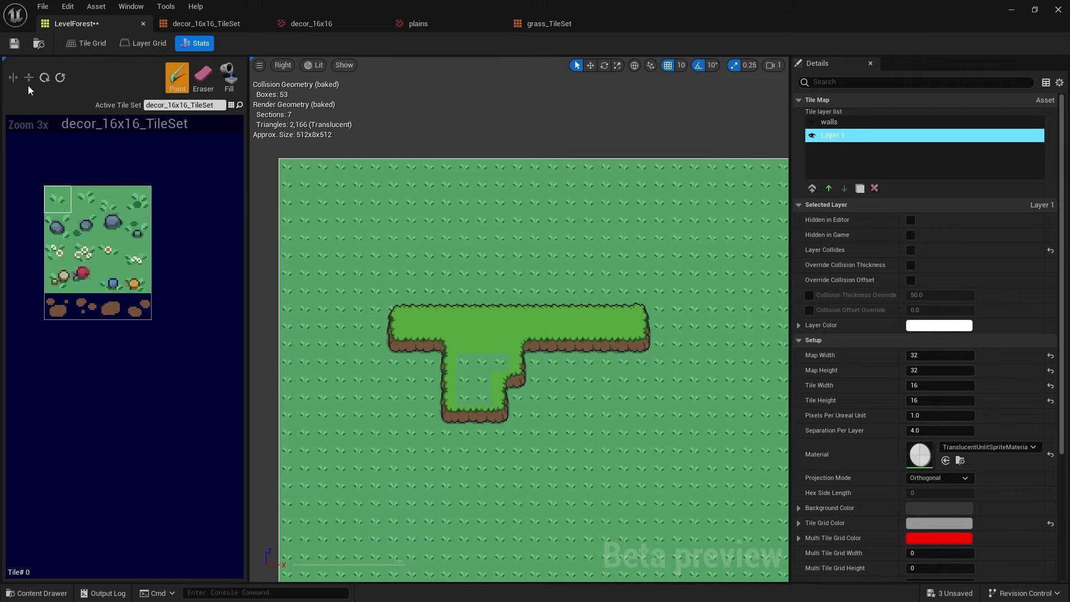
pyautogui.click(63, 276)
pyautogui.click(133, 313)
# - Switch back to grass_TileSet and refill the patterned background with plain green grass
pyautogui.click(224, 107)
pyautogui.click(304, 184)
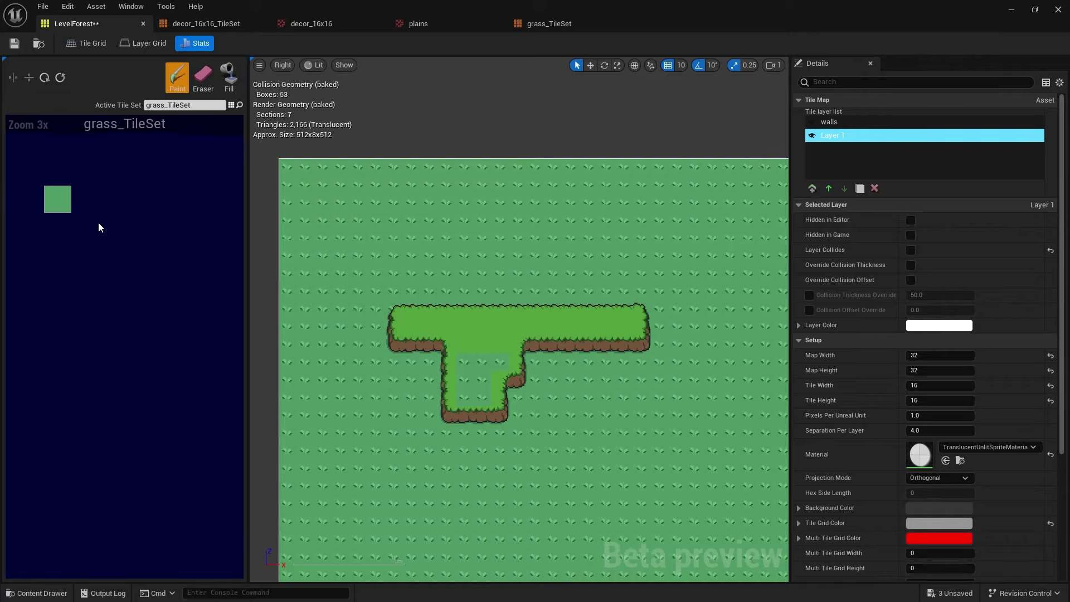
pyautogui.click(229, 78)
pyautogui.click(298, 182)
pyautogui.moveTo(510, 489); pyautogui.dragTo(518, 399, button='right')
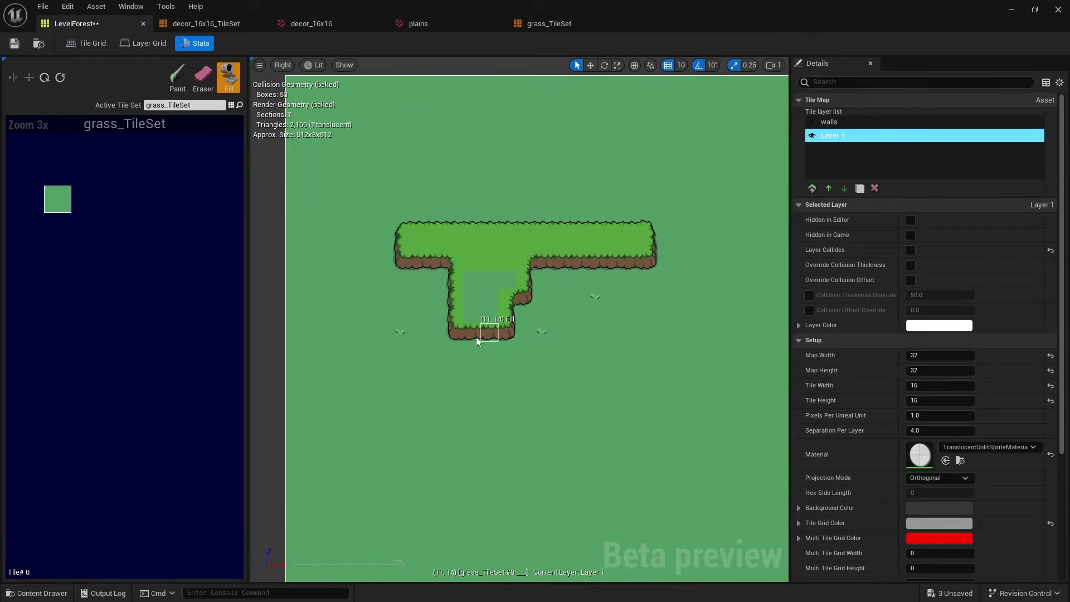
# - Fill the island's empty inner pocket on the walls layer with plains_TileSet grass
pyautogui.scroll(3, 479, 340)
pyautogui.moveTo(380, 331); pyautogui.dragTo(438, 311, button='right')
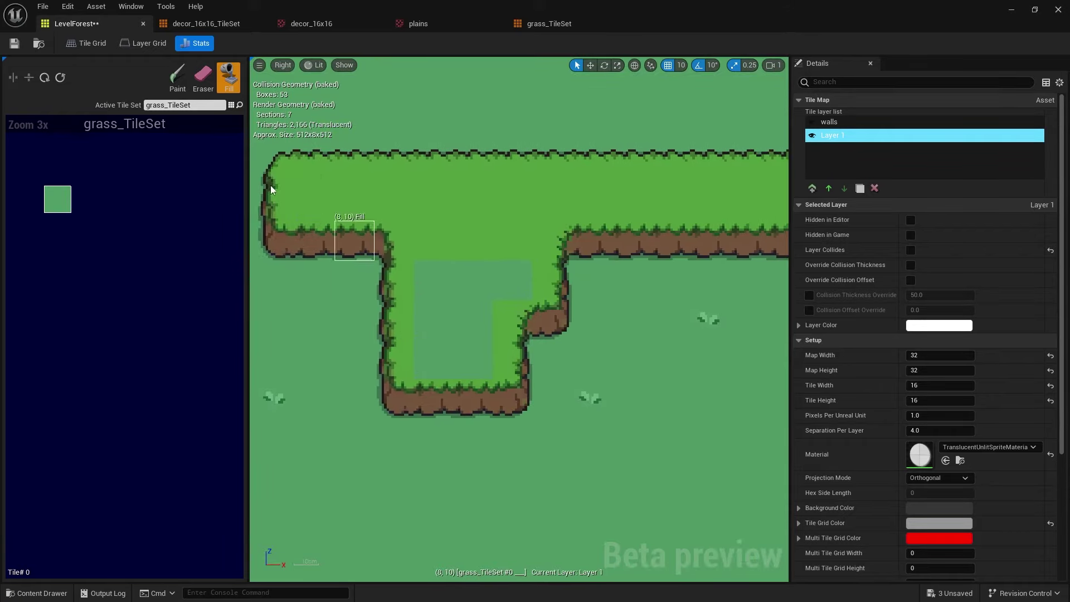
pyautogui.click(231, 105)
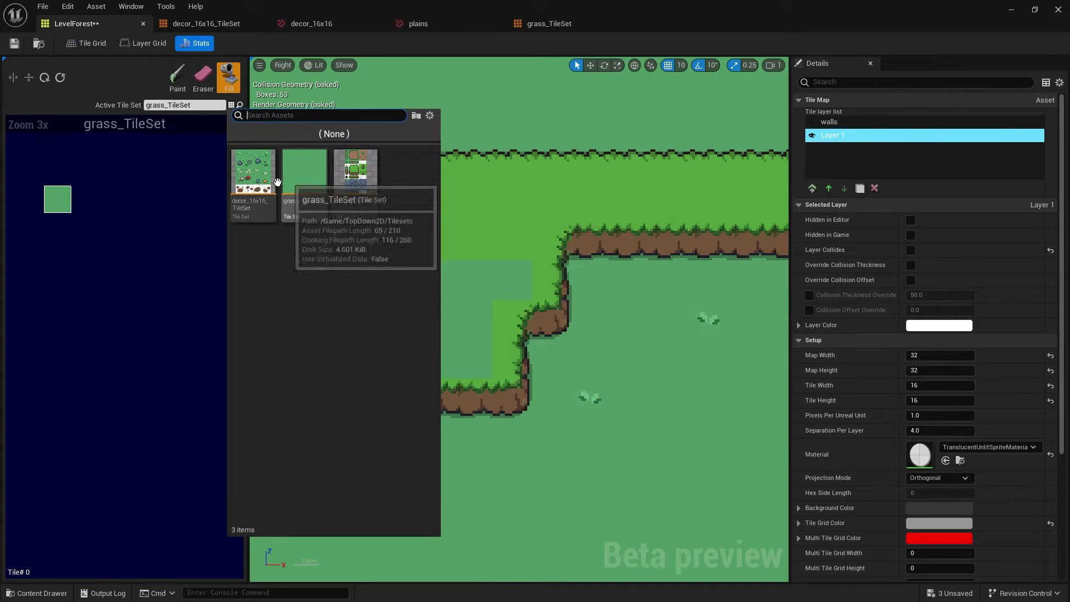
pyautogui.click(356, 178)
pyautogui.hotkey('alt', '[')
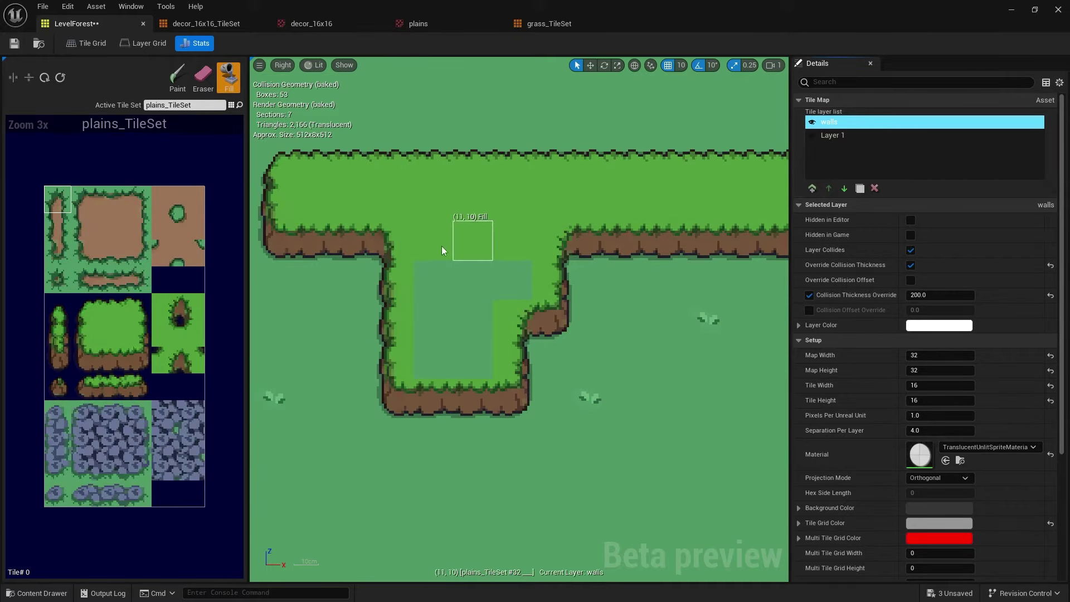
pyautogui.click(450, 275)
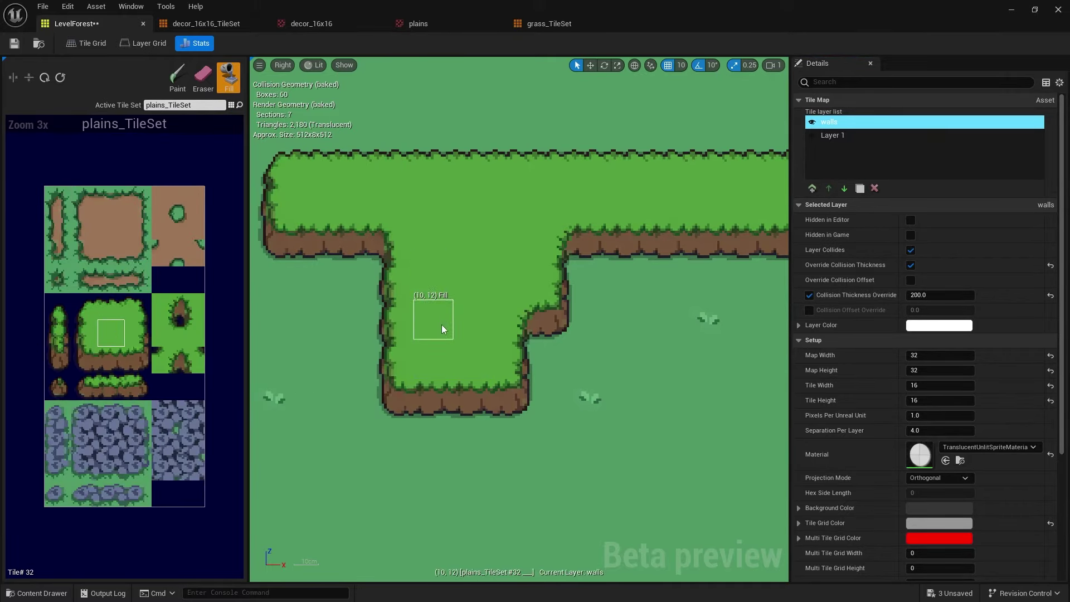
# - Paint a decor_16x16_TileSet dirt tile onto Layer 1
pyautogui.moveTo(445, 332); pyautogui.dragTo(691, 286, button='right')
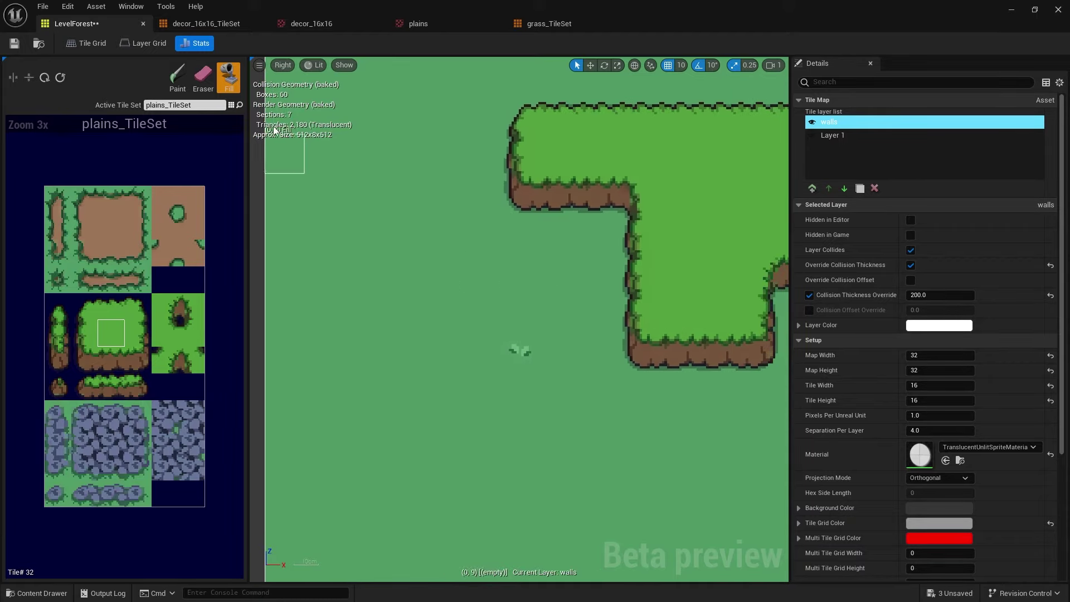
pyautogui.click(184, 105)
pyautogui.click(257, 161)
pyautogui.click(843, 135)
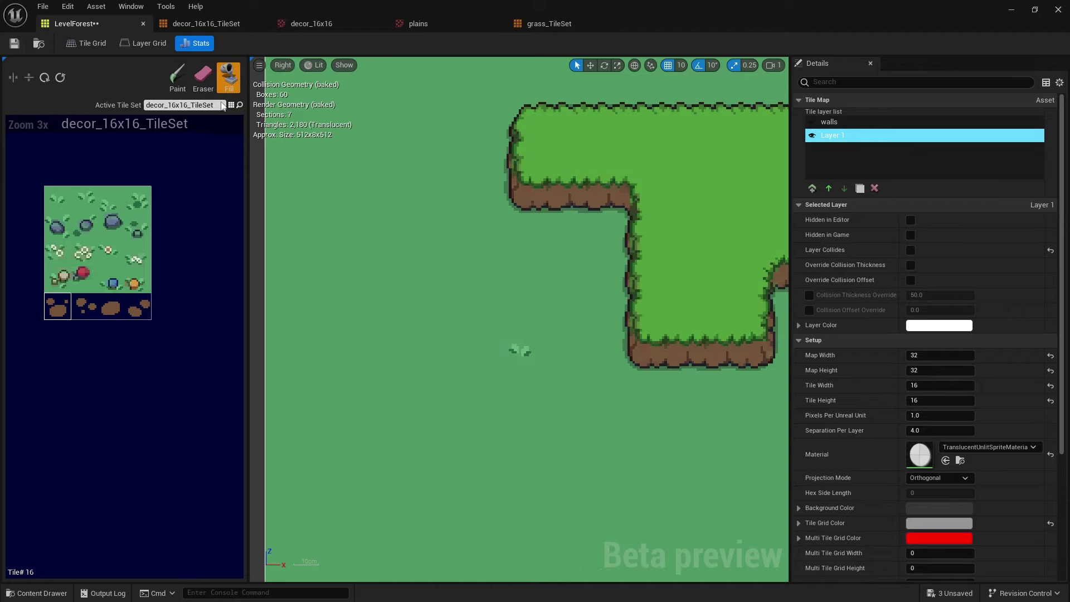
pyautogui.click(177, 78)
pyautogui.click(347, 219)
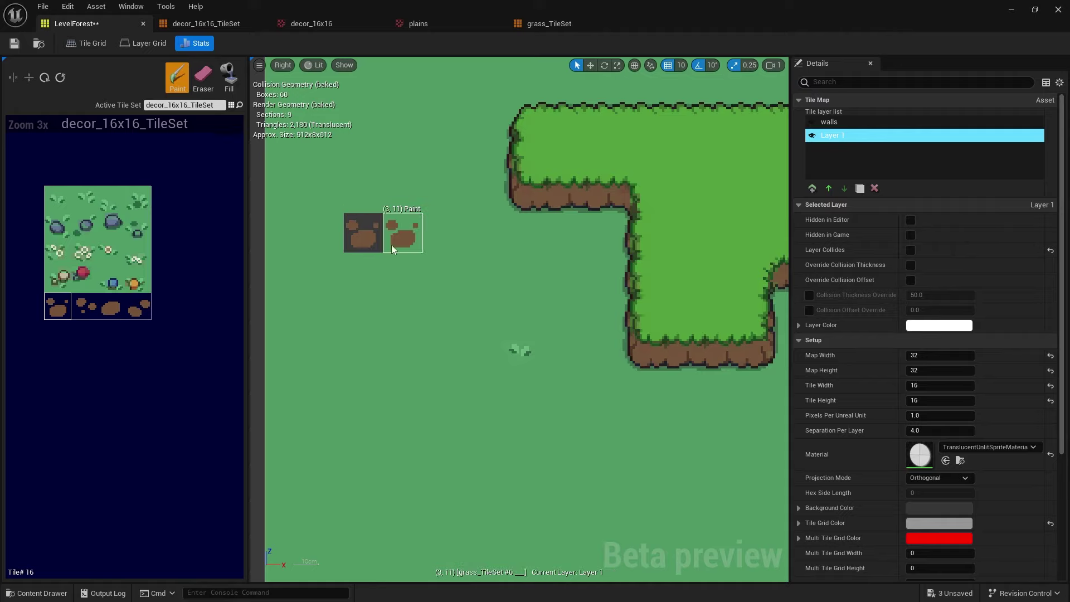
# - Undo the stray tile, add a layer renamed 'decor', and paint a brown dirt patch on it
pyautogui.hotkey('ctrl', 'z')
pyautogui.hotkey('ctrl', 'z')
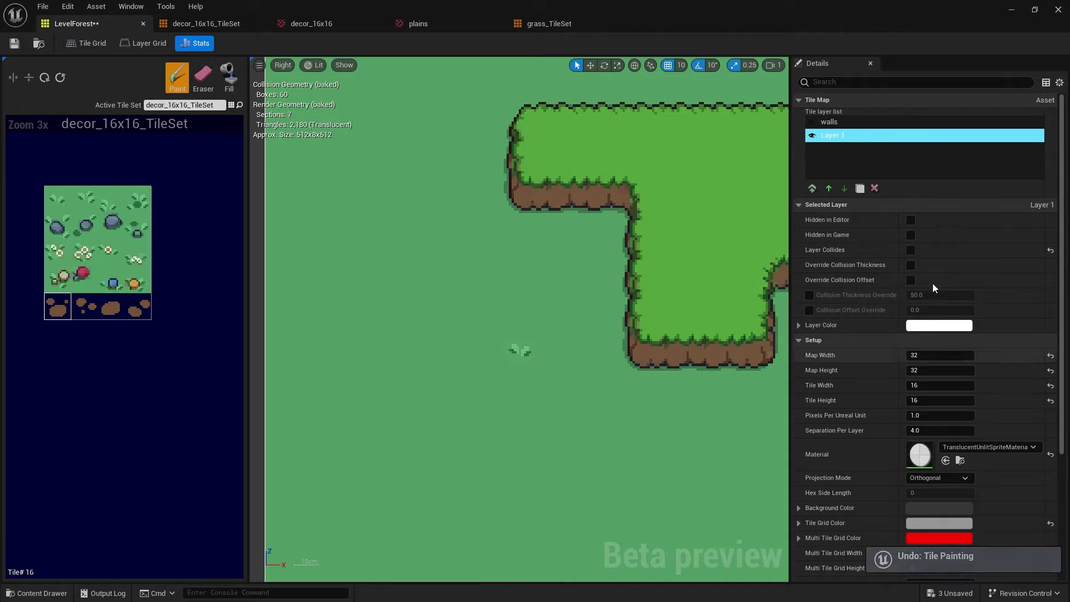
pyautogui.click(829, 187)
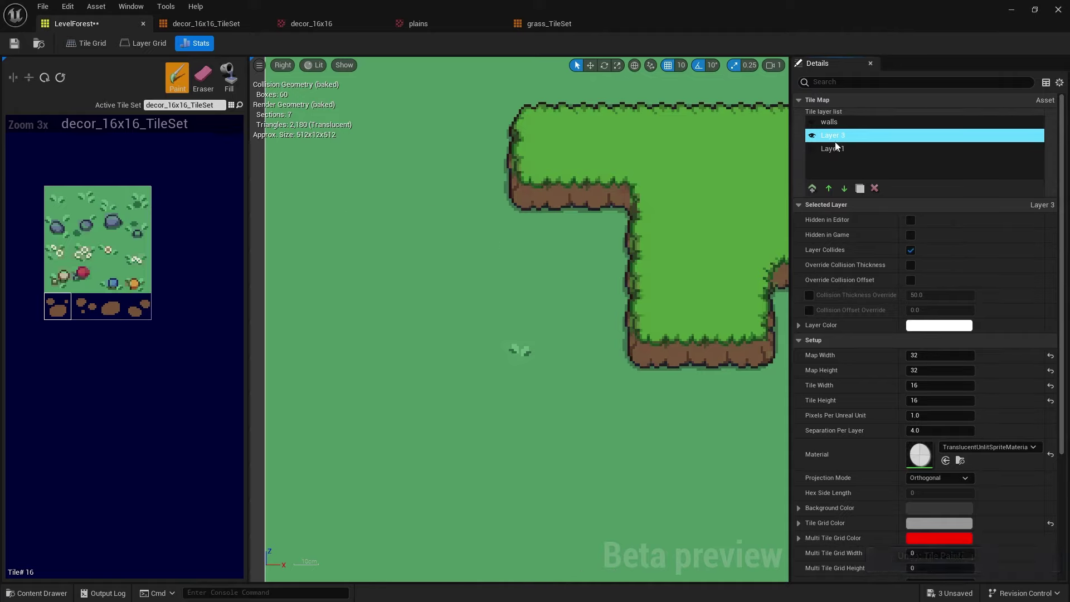
pyautogui.rightClick(834, 140)
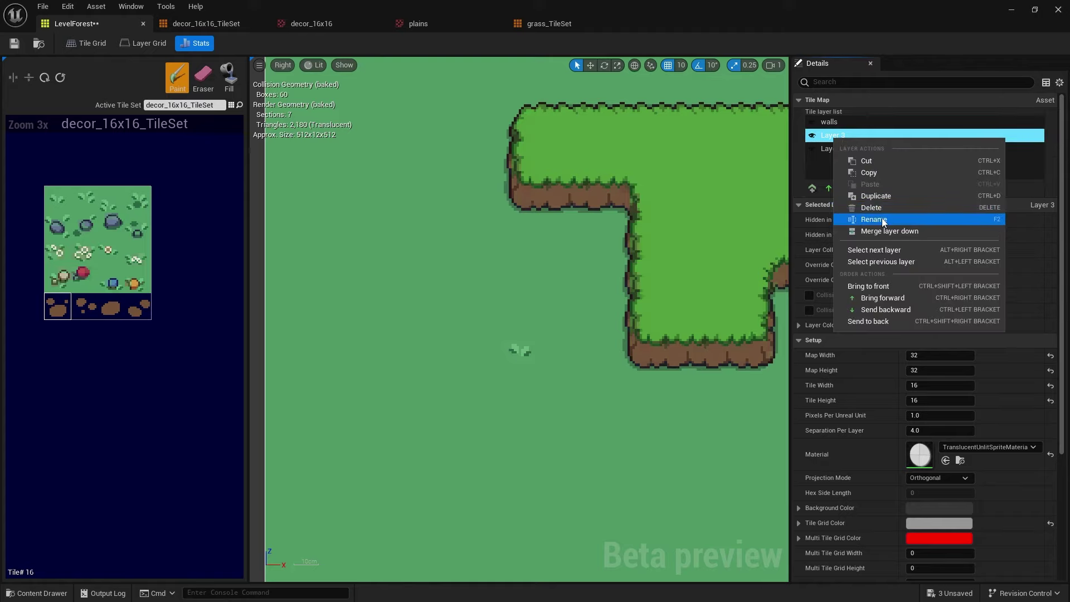
pyautogui.click(883, 219)
pyautogui.write('decor')
pyautogui.press('Return')
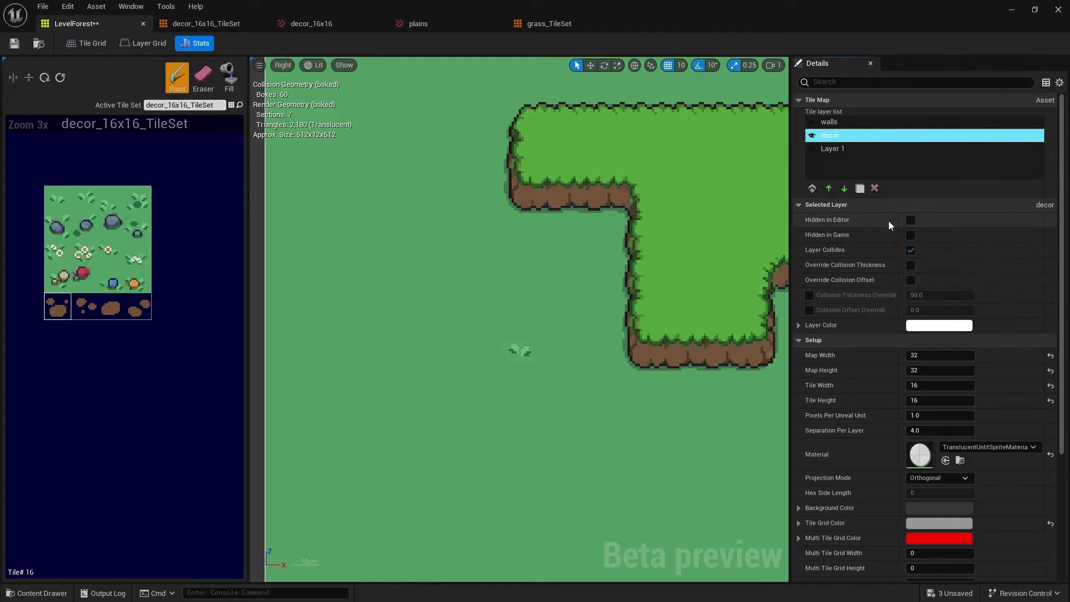
pyautogui.click(473, 319)
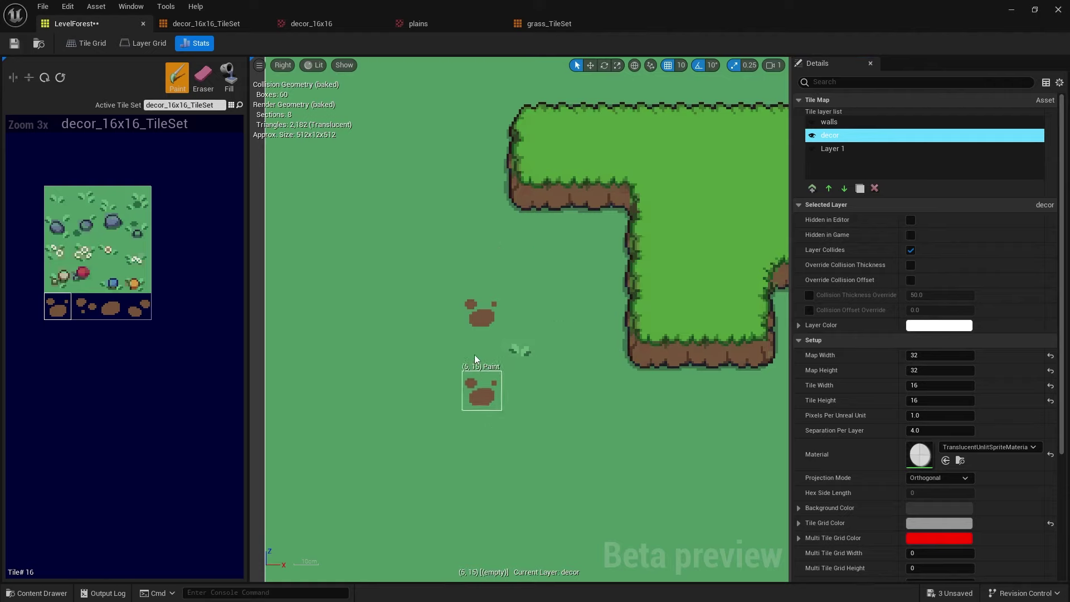
# - Select the grass tuft tile from decor_16x16_TileSet and paint four tufts on the decor layer
pyautogui.click(58, 195)
pyautogui.click(717, 468)
pyautogui.click(362, 231)
pyautogui.click(401, 152)
pyautogui.click(628, 313)
# - Paint eight more grass tufts across an undecorated part of the map
pyautogui.moveTo(627, 310); pyautogui.dragTo(249, 316, button='right')
pyautogui.click(549, 266)
pyautogui.click(587, 346)
pyautogui.click(430, 384)
pyautogui.click(510, 464)
pyautogui.click(704, 276)
pyautogui.click(630, 187)
pyautogui.click(708, 187)
pyautogui.click(709, 304)
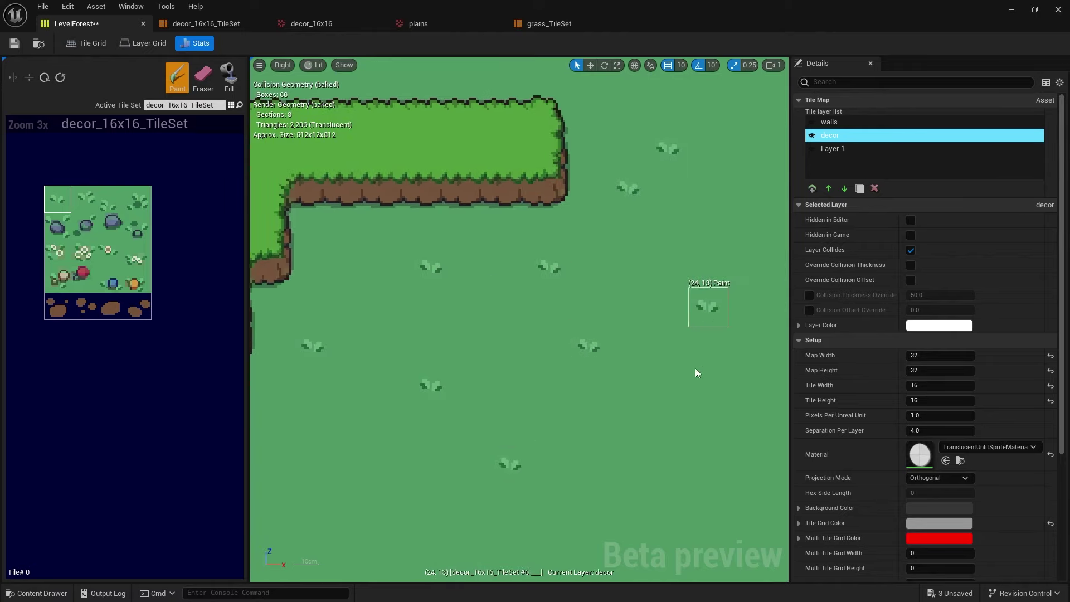
# - Add three more grass tufts in a new area and place a red mushroom
pyautogui.moveTo(384, 432); pyautogui.dragTo(584, 293, button='right')
pyautogui.click(583, 293)
pyautogui.click(424, 371)
pyautogui.click(306, 253)
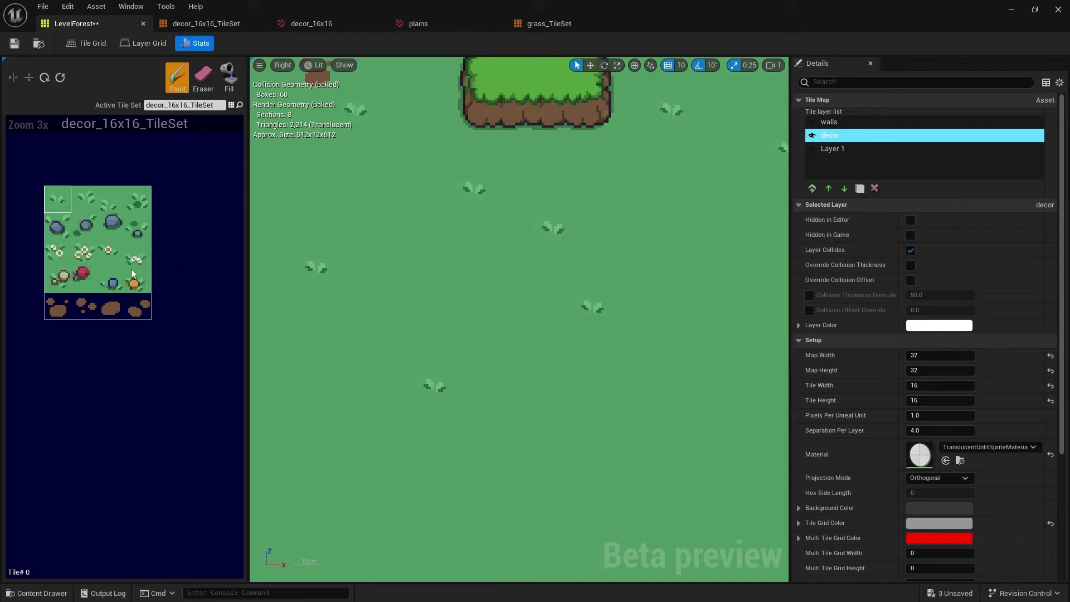
pyautogui.click(355, 263)
# - Select the white flower decor tile and paint two flowers onto the grass
pyautogui.moveTo(354, 267); pyautogui.dragTo(413, 402, button='right')
pyautogui.click(92, 253)
pyautogui.click(416, 285)
pyautogui.click(296, 130)
# - Scatter rocks around the wall island and one more decor tile below it
pyautogui.moveTo(350, 214); pyautogui.dragTo(433, 393, button='right')
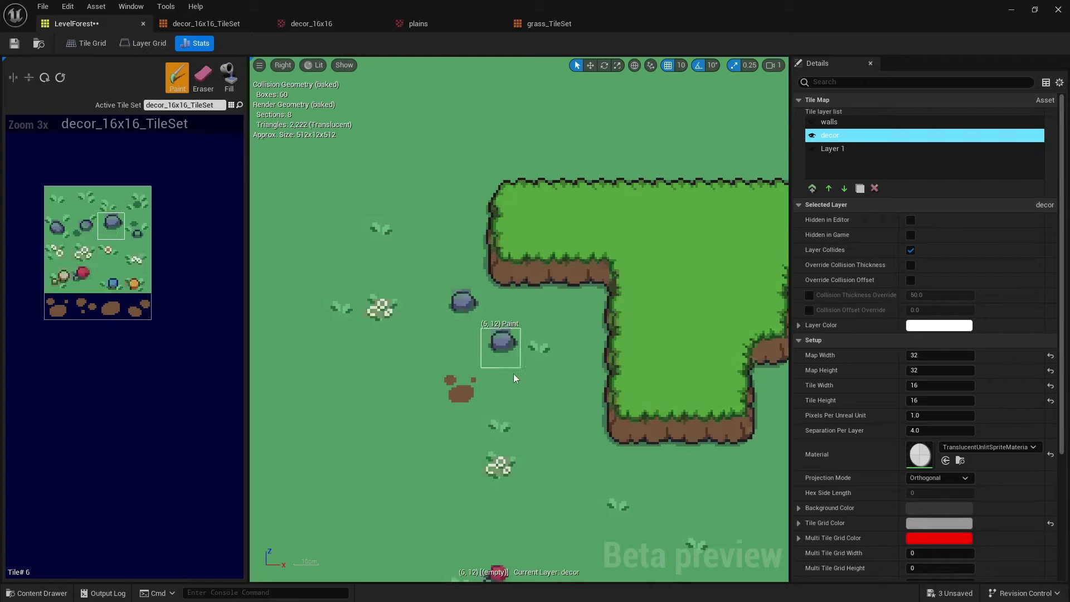
pyautogui.moveTo(479, 340)
pyautogui.mouseDown(button='right')
pyautogui.moveTo(627, 514)
pyautogui.moveTo(664, 526)
pyautogui.mouseUp(button='right')
pyautogui.click(667, 269)
pyautogui.click(668, 356)
pyautogui.moveTo(535, 361)
pyautogui.mouseDown(button='right')
pyautogui.moveTo(587, 366)
pyautogui.moveTo(337, 366)
pyautogui.mouseUp(button='right')
pyautogui.click(565, 246)
pyautogui.click(530, 342)
# - Zoom out and frame the whole decorated LevelForest map in view
pyautogui.scroll(-3, 485, 379)
pyautogui.moveTo(609, 360); pyautogui.dragTo(708, 297, button='right')
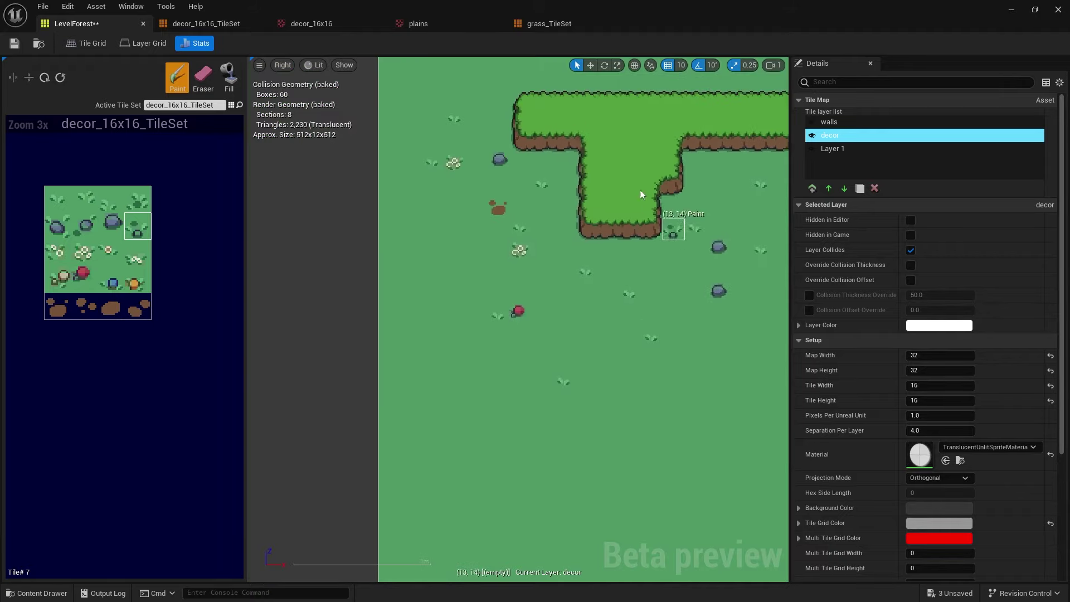
pyautogui.moveTo(559, 236); pyautogui.dragTo(488, 243, button='right')
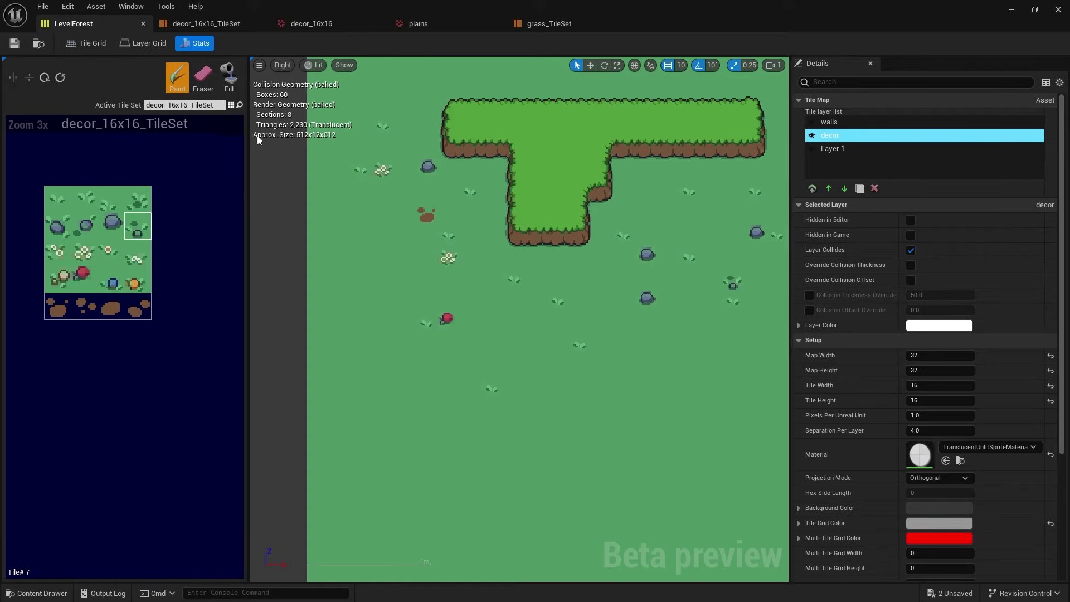
pyautogui.moveTo(613, 373); pyautogui.dragTo(515, 390, button='right')
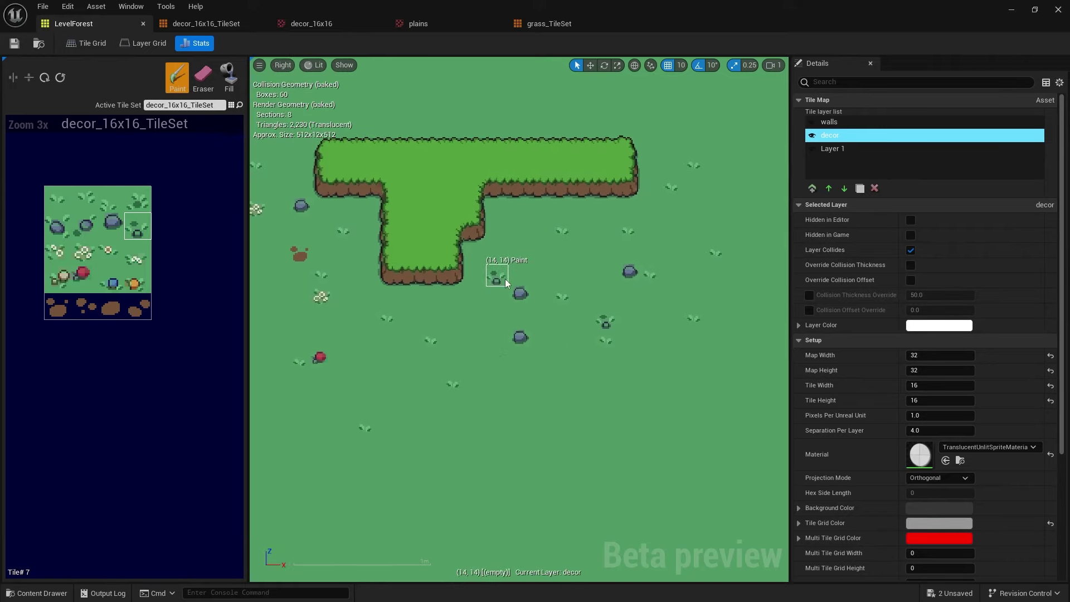